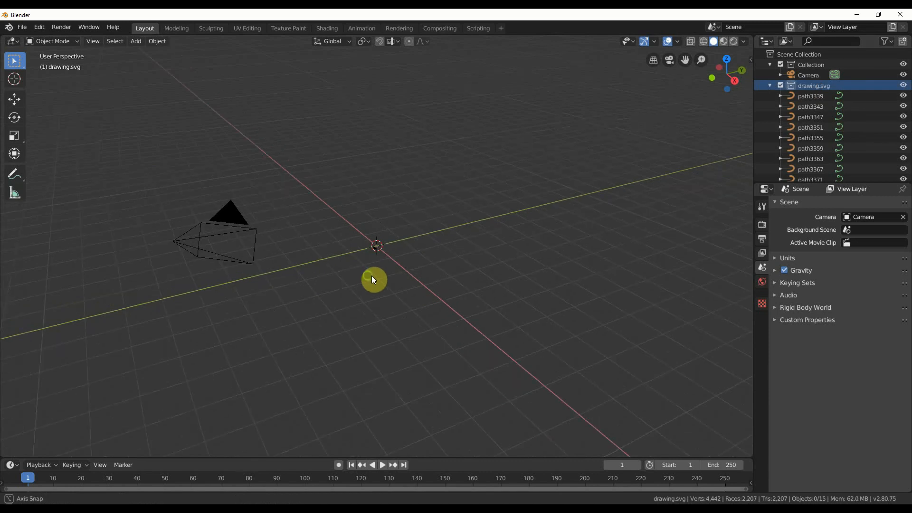
Select the path3339 curve in the drawing.svg collection and frame the view so the whole imported logo is visible.
{"action": "left_click", "coordinate": [810, 97]}
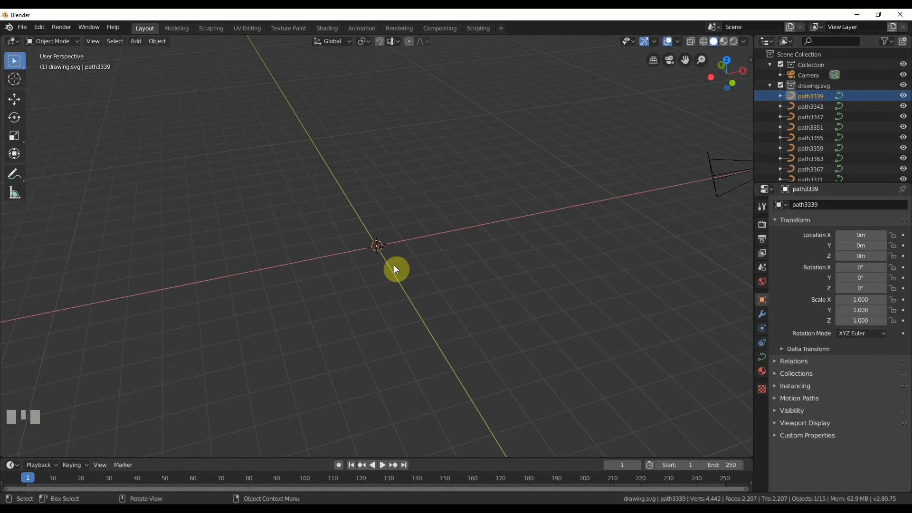
{"action": "key", "text": "KP_Decimal"}
{"action": "scroll", "coordinate": [447, 309], "scroll_direction": "down", "scroll_amount": 2}
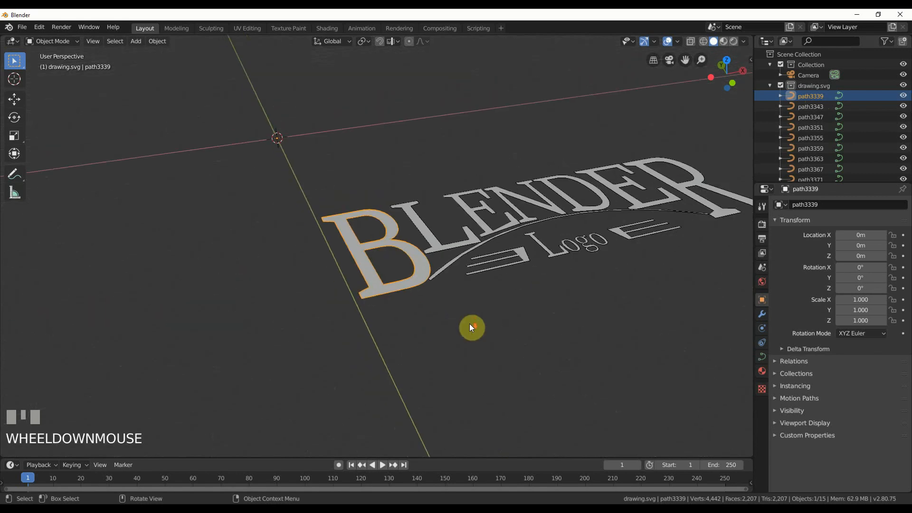
{"action": "middle_click_drag", "start_coordinate": [547, 287], "coordinate": [405, 304], "text": "shift"}
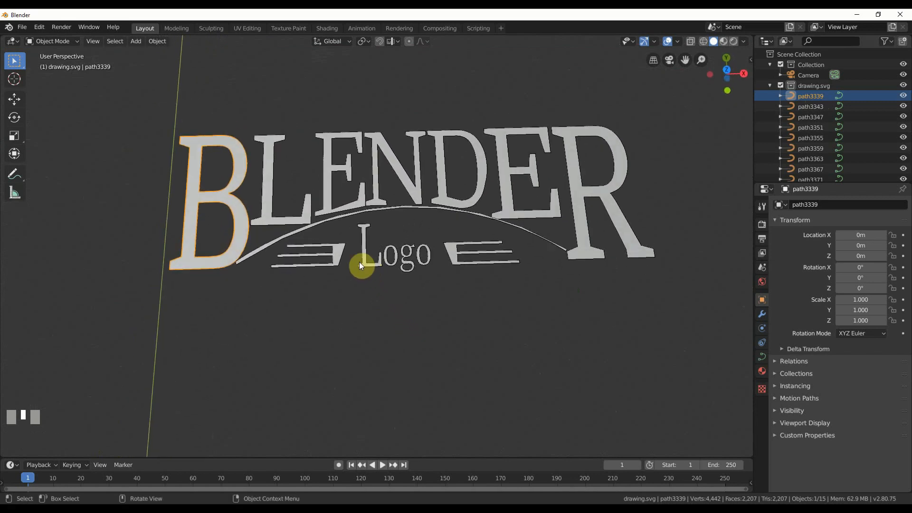
Move the arch curve beneath the BLENDER letters slightly along Y, to about -0.0022 m.
{"action": "left_click", "coordinate": [343, 217]}
{"action": "scroll", "coordinate": [357, 263], "scroll_direction": "down", "scroll_amount": 5}
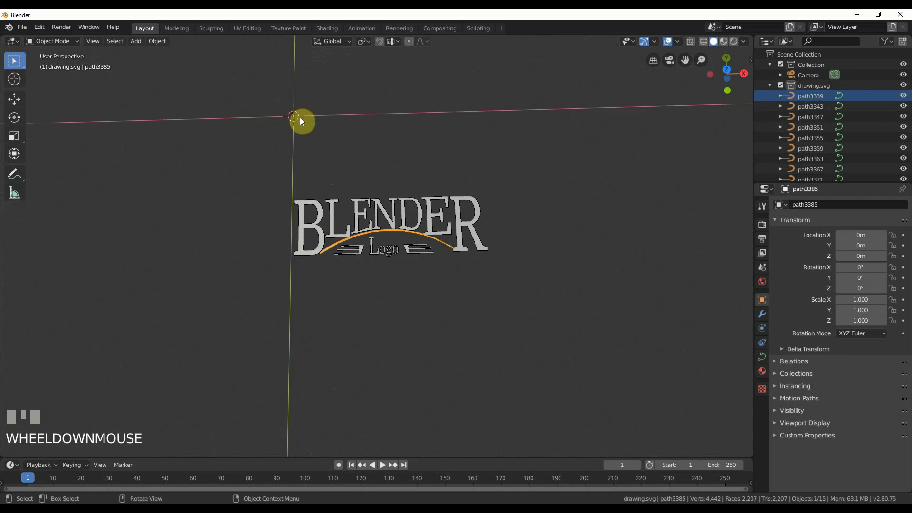
{"action": "left_click", "coordinate": [14, 99]}
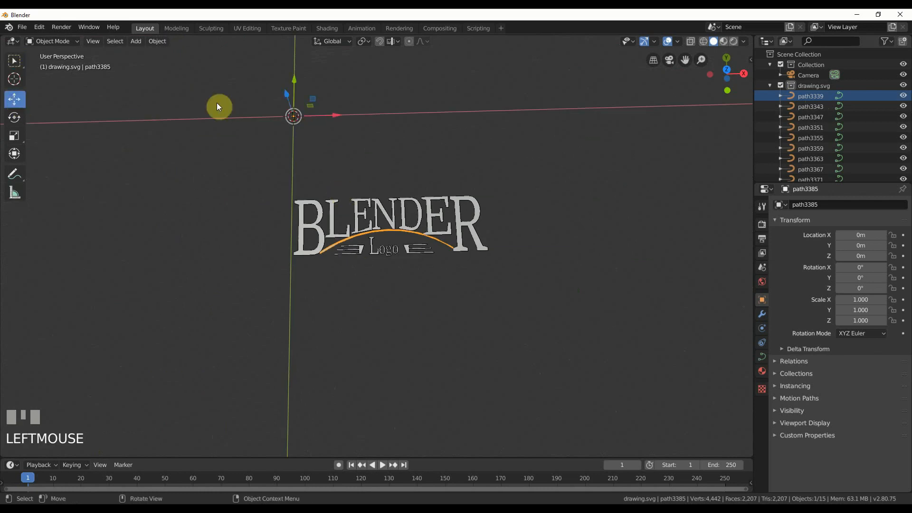
{"action": "left_click_drag", "start_coordinate": [297, 85], "coordinate": [300, 81]}
{"action": "scroll", "coordinate": [398, 322], "scroll_direction": "up", "scroll_amount": 5}
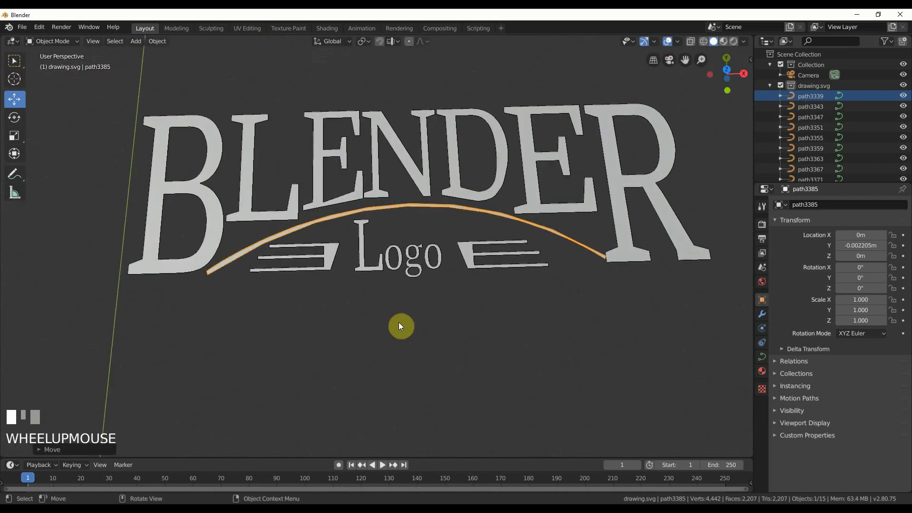
Move the Logo letters together with both striped side ornaments along X, to about 0.0044 m.
{"action": "left_click", "coordinate": [357, 258]}
{"action": "left_click", "coordinate": [364, 254], "text": "shift"}
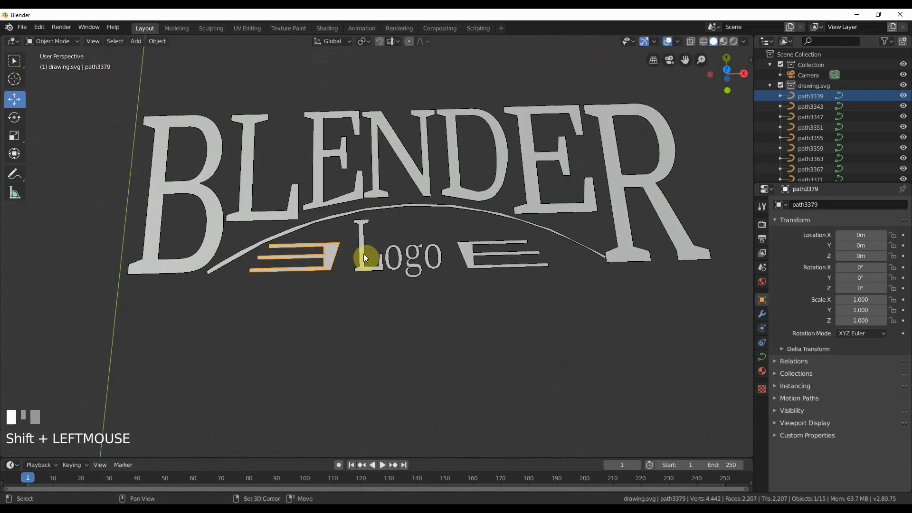
{"action": "left_click", "coordinate": [399, 253], "text": "shift"}
{"action": "left_click", "coordinate": [416, 249], "text": "shift"}
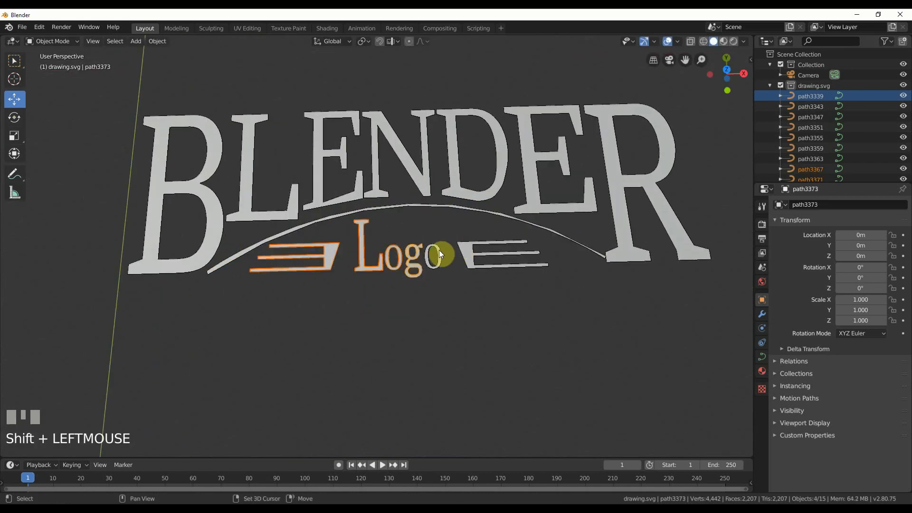
{"action": "left_click", "coordinate": [439, 250], "text": "shift"}
{"action": "left_click", "coordinate": [464, 250], "text": "shift"}
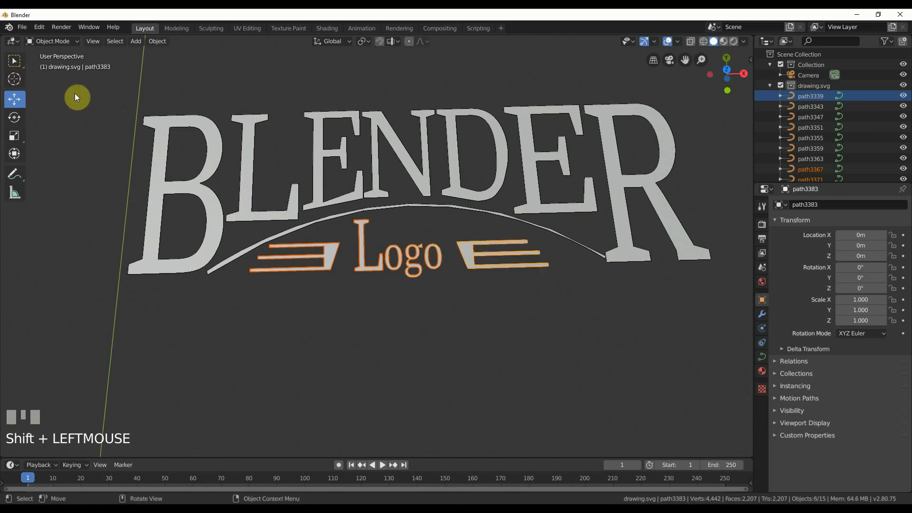
{"action": "key", "text": "shift+space"}
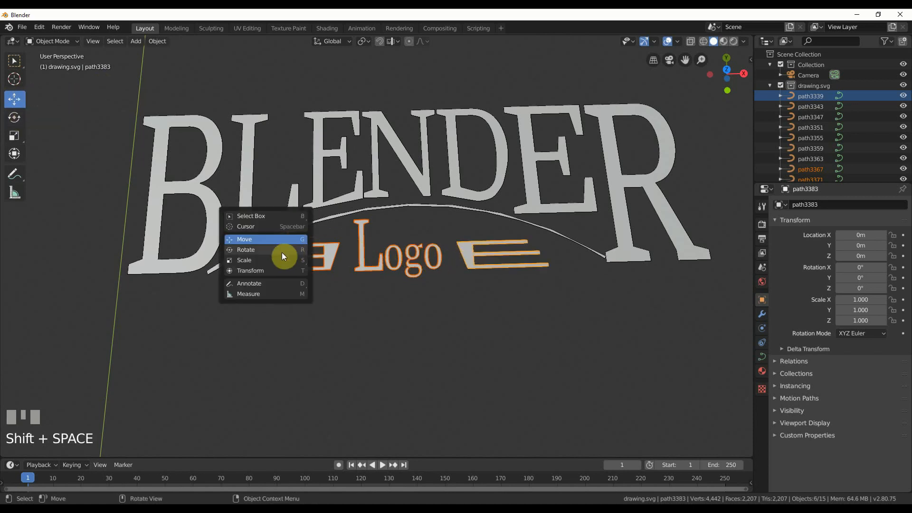
{"action": "left_click", "coordinate": [283, 239]}
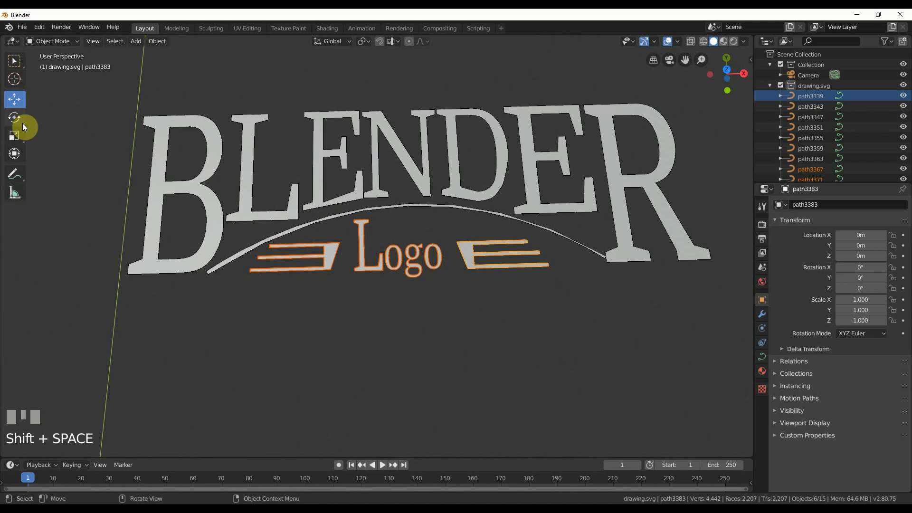
{"action": "scroll", "coordinate": [368, 233], "scroll_direction": "down", "scroll_amount": 6}
{"action": "left_click_drag", "start_coordinate": [359, 157], "coordinate": [362, 156]}
{"action": "scroll", "coordinate": [468, 329], "scroll_direction": "up", "scroll_amount": 5}
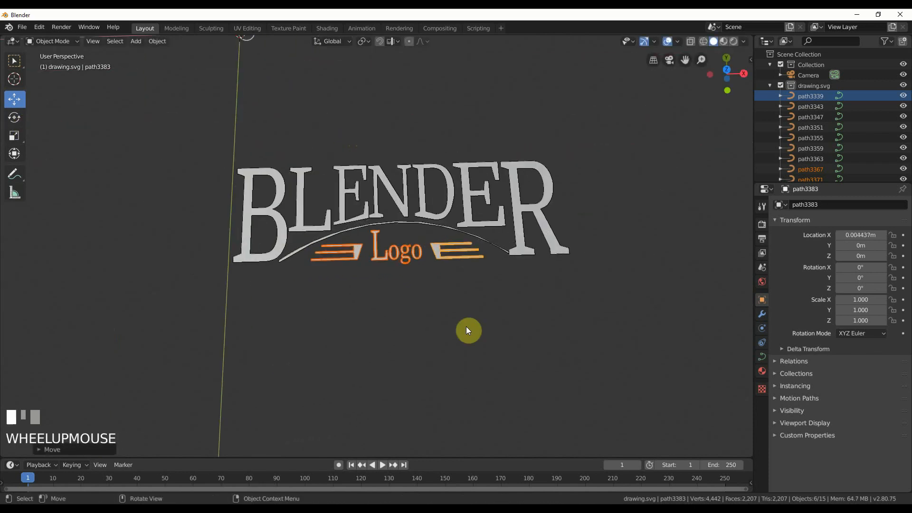
Join all seven BLENDER letter curves into one object, with the R as the active object, and check it in Edit Mode.
{"action": "mouse_move", "coordinate": [444, 322]}
{"action": "middle_mouse_down", "text": "shift"}
{"action": "mouse_move", "coordinate": [442, 335]}
{"action": "mouse_move", "coordinate": [444, 320]}
{"action": "middle_mouse_up", "text": "shift"}
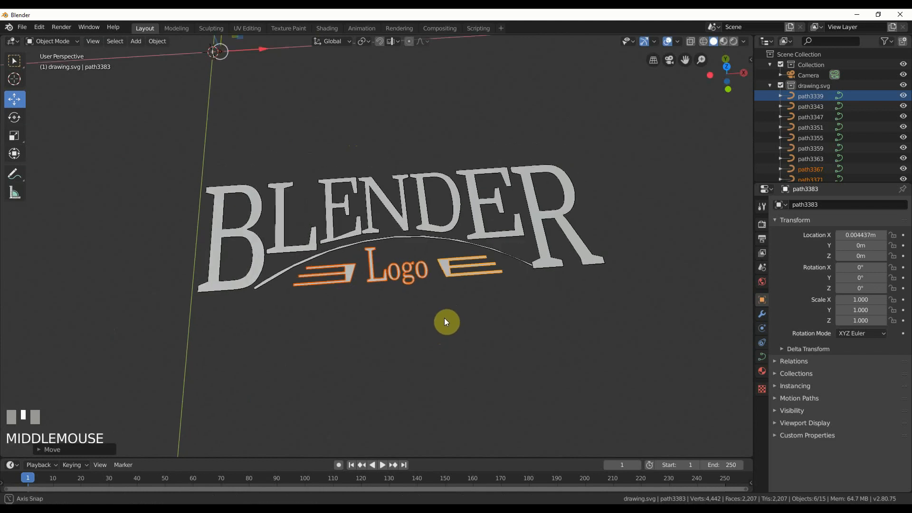
{"action": "scroll", "coordinate": [444, 319], "scroll_direction": "up", "scroll_amount": 2}
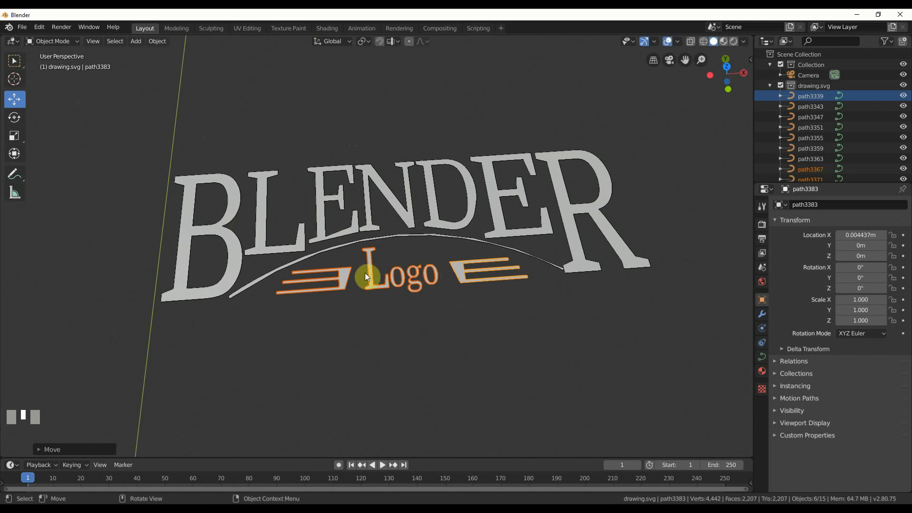
{"action": "left_click", "coordinate": [223, 234]}
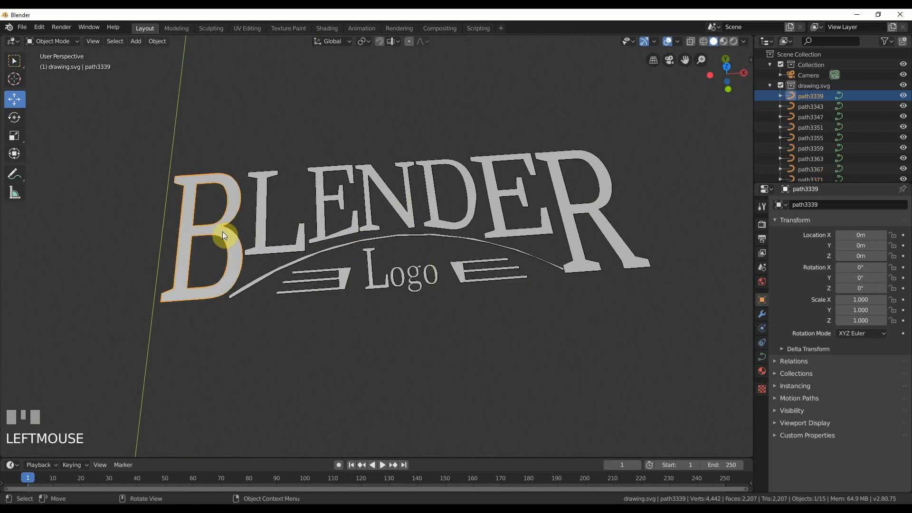
{"action": "left_click", "coordinate": [262, 238], "text": "shift"}
{"action": "left_click", "coordinate": [322, 229], "text": "shift"}
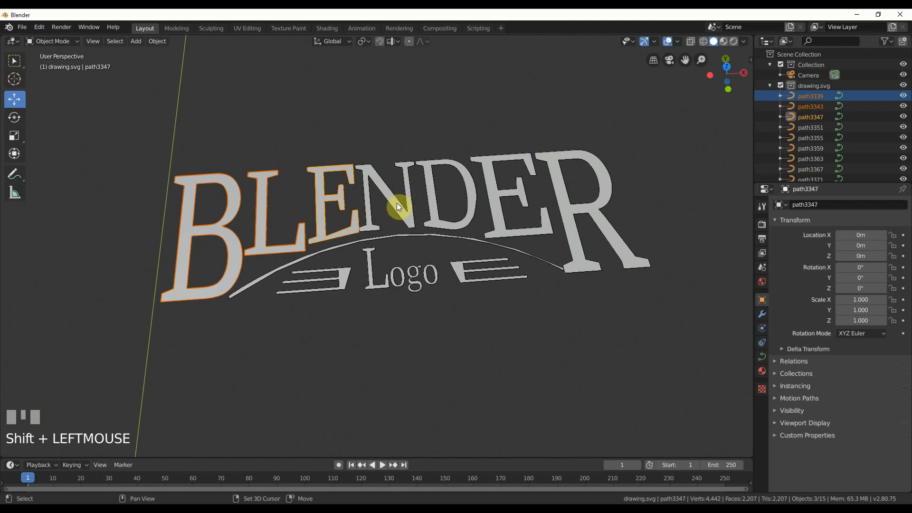
{"action": "left_click", "coordinate": [398, 204], "text": "shift"}
{"action": "left_click", "coordinate": [463, 185], "text": "shift"}
{"action": "left_click", "coordinate": [499, 176], "text": "shift"}
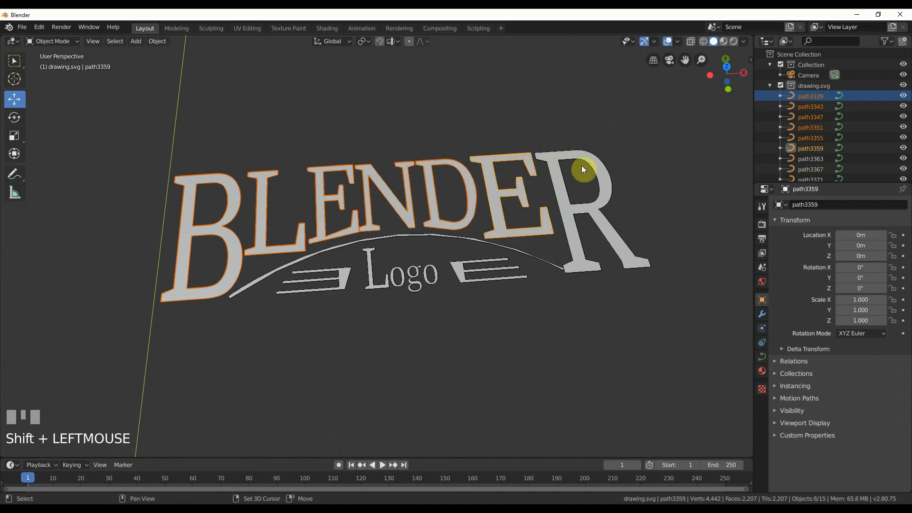
{"action": "left_click", "coordinate": [581, 161], "text": "shift"}
{"action": "left_click", "coordinate": [155, 41]}
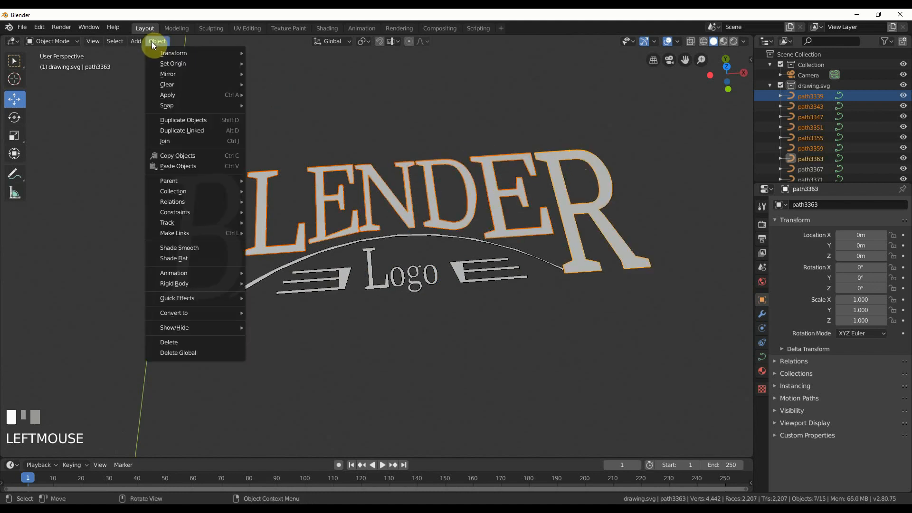
{"action": "left_click", "coordinate": [167, 140]}
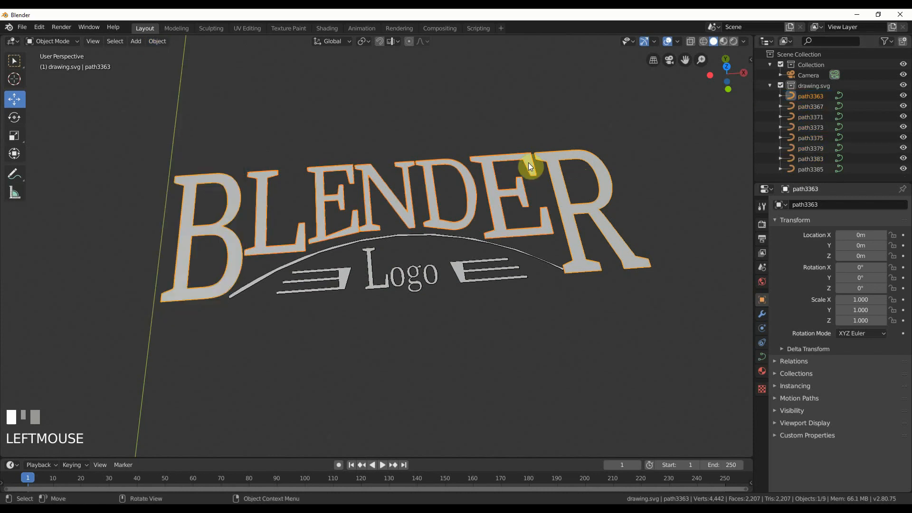
{"action": "key", "text": "Tab"}
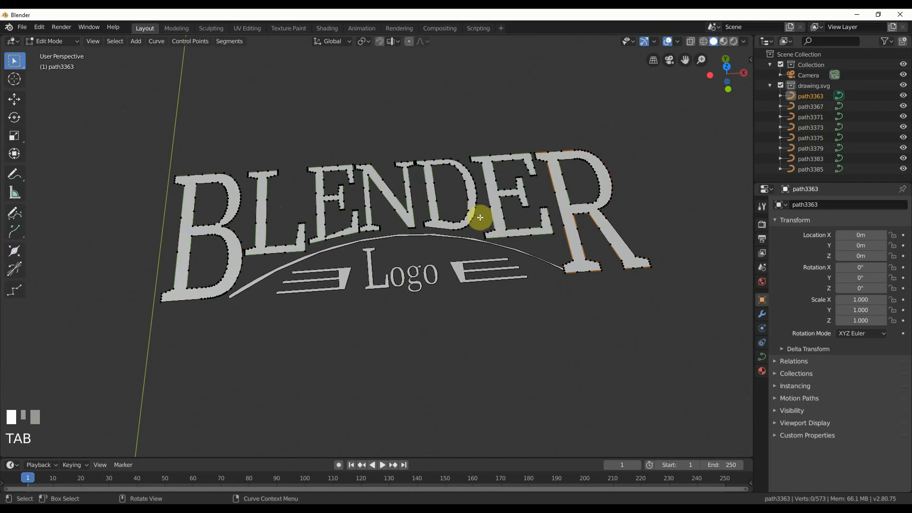
{"action": "key", "text": "Tab"}
Join the two striped ornaments on either side of the word Logo into one object.
{"action": "left_click", "coordinate": [366, 243]}
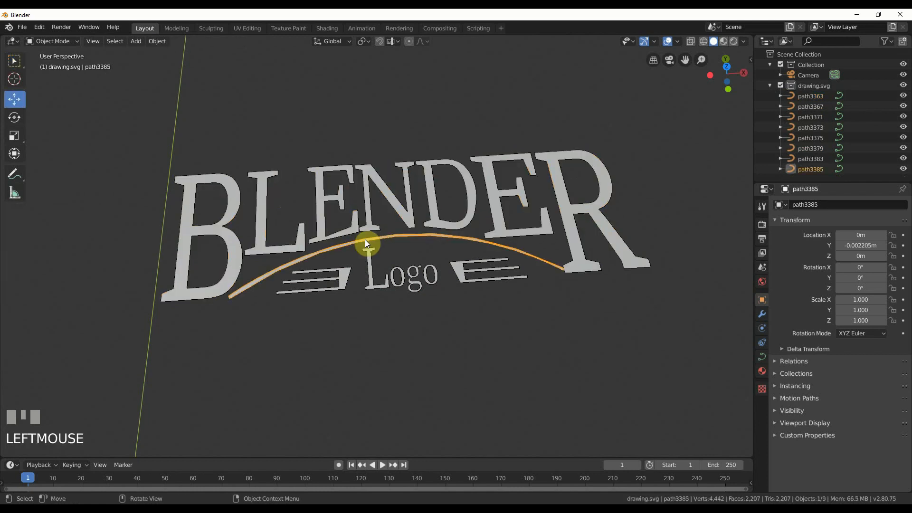
{"action": "left_click", "coordinate": [345, 276]}
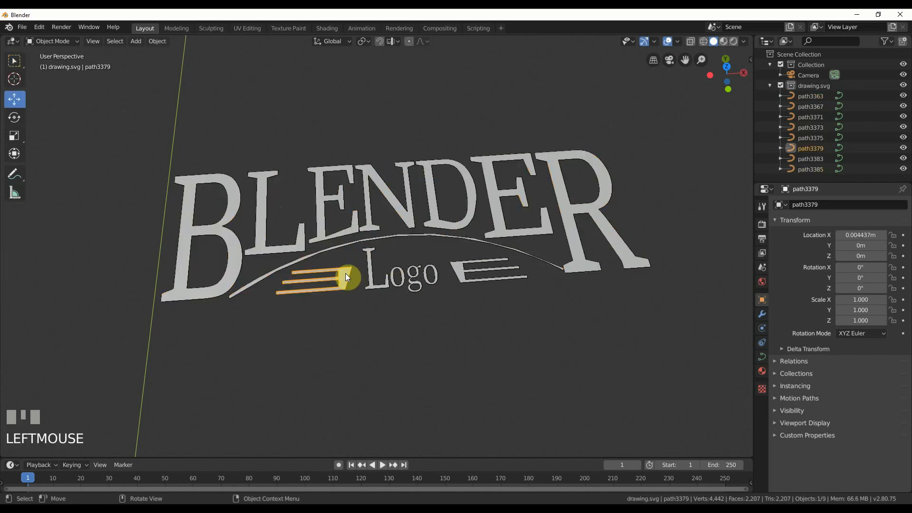
{"action": "left_click", "coordinate": [460, 271], "text": "shift"}
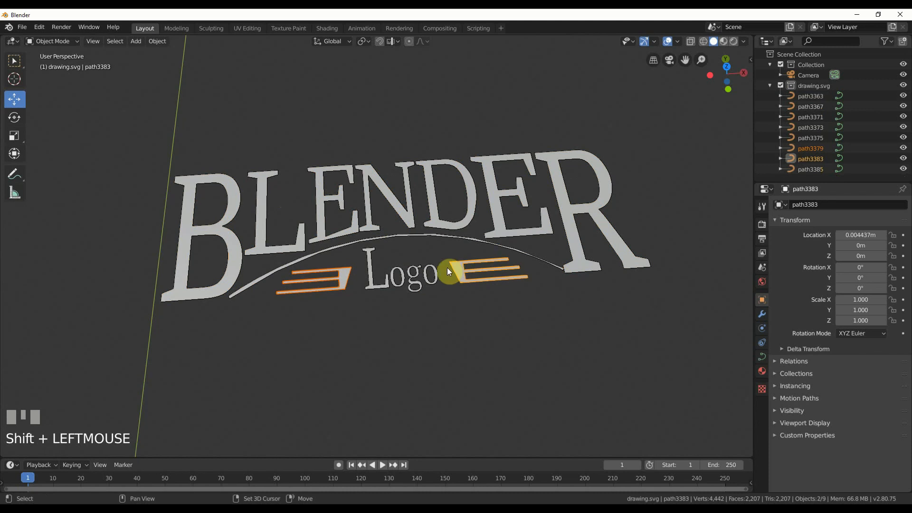
{"action": "left_click", "coordinate": [157, 40]}
{"action": "left_click", "coordinate": [181, 142]}
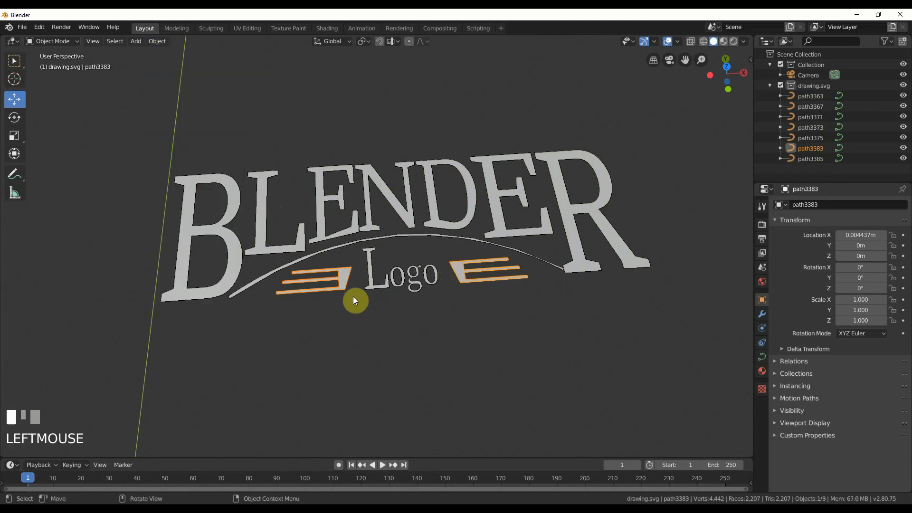
Join the letters o, g and o of the word Logo into one object, keeping the L separate.
{"action": "left_click", "coordinate": [370, 277]}
{"action": "left_click", "coordinate": [401, 275]}
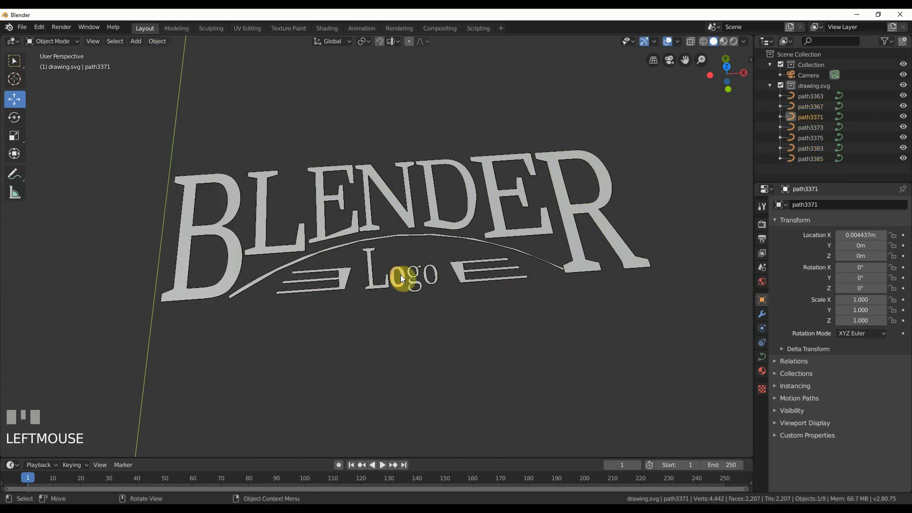
{"action": "left_click", "coordinate": [411, 273], "text": "shift"}
{"action": "left_click", "coordinate": [430, 273], "text": "shift"}
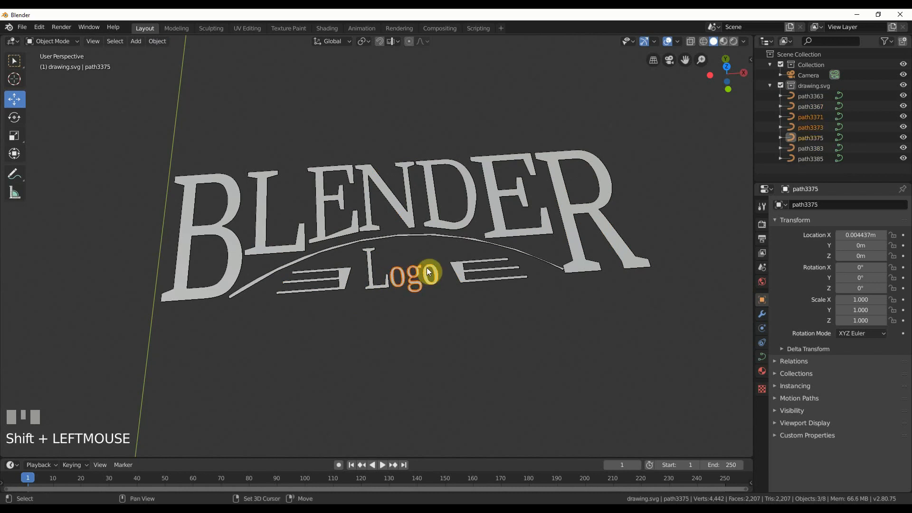
{"action": "left_click", "coordinate": [164, 43]}
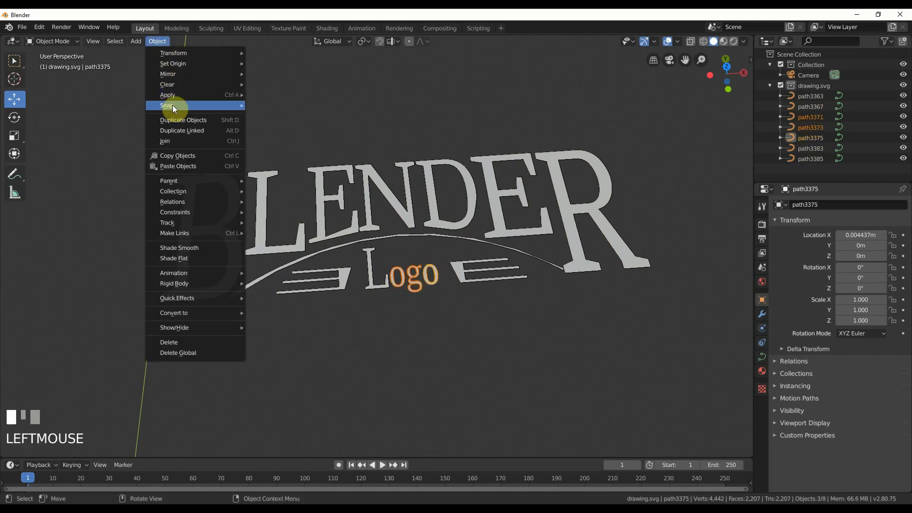
{"action": "left_click", "coordinate": [178, 143]}
{"action": "left_click", "coordinate": [372, 273]}
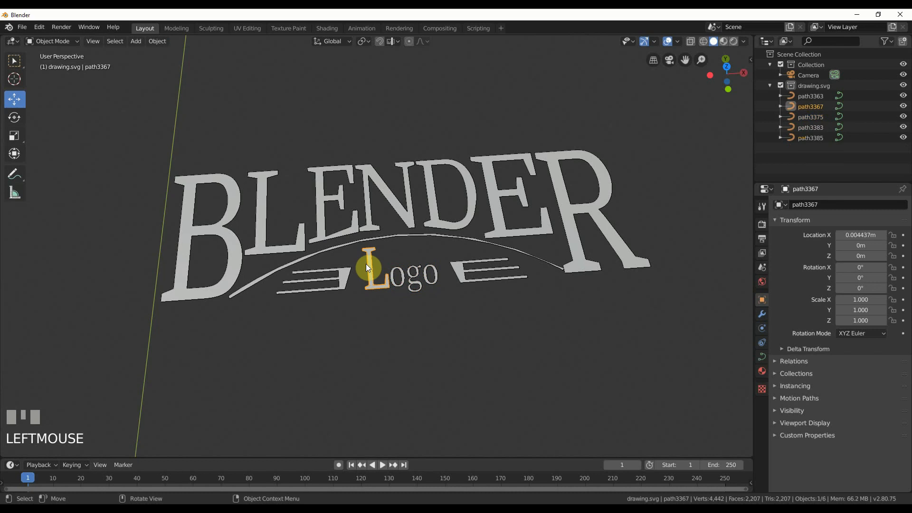
{"action": "left_click", "coordinate": [355, 242]}
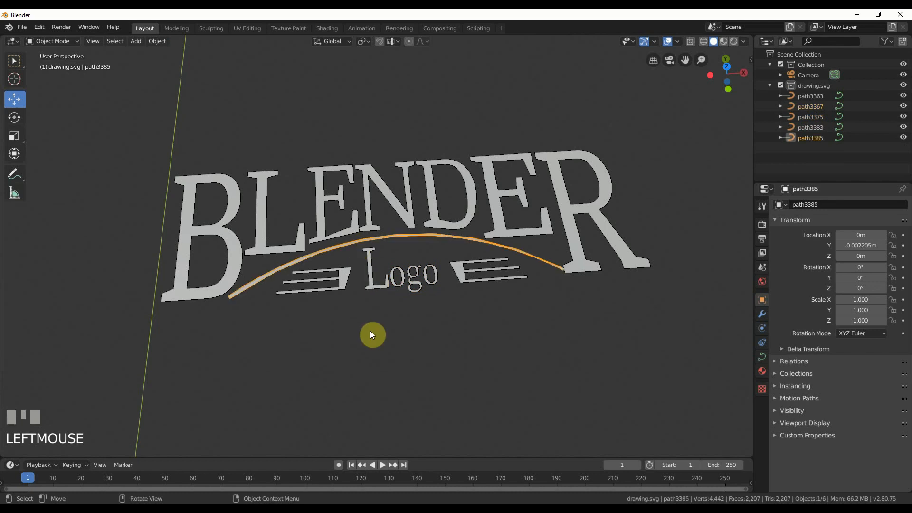
Set the preview resolution U of the joined BLENDER lettering curve to 64.
{"action": "mouse_move", "coordinate": [440, 350]}
{"action": "middle_mouse_down"}
{"action": "mouse_move", "coordinate": [460, 340]}
{"action": "mouse_move", "coordinate": [432, 362]}
{"action": "middle_mouse_up"}
{"action": "scroll", "coordinate": [432, 362], "scroll_direction": "down", "scroll_amount": 2}
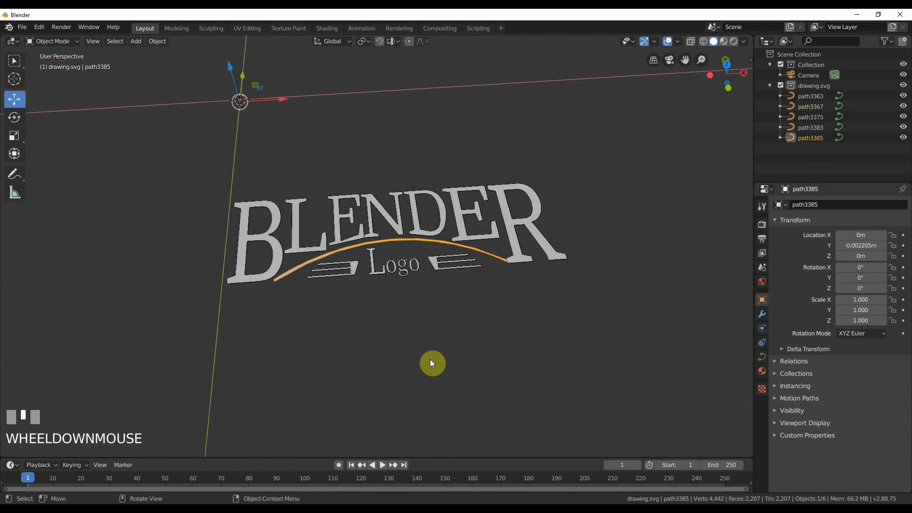
{"action": "left_click", "coordinate": [266, 239]}
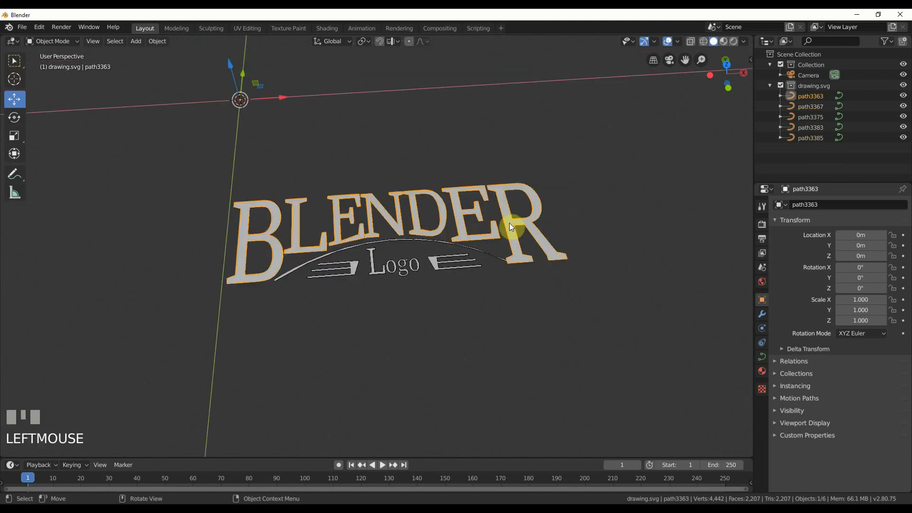
{"action": "left_click", "coordinate": [765, 360]}
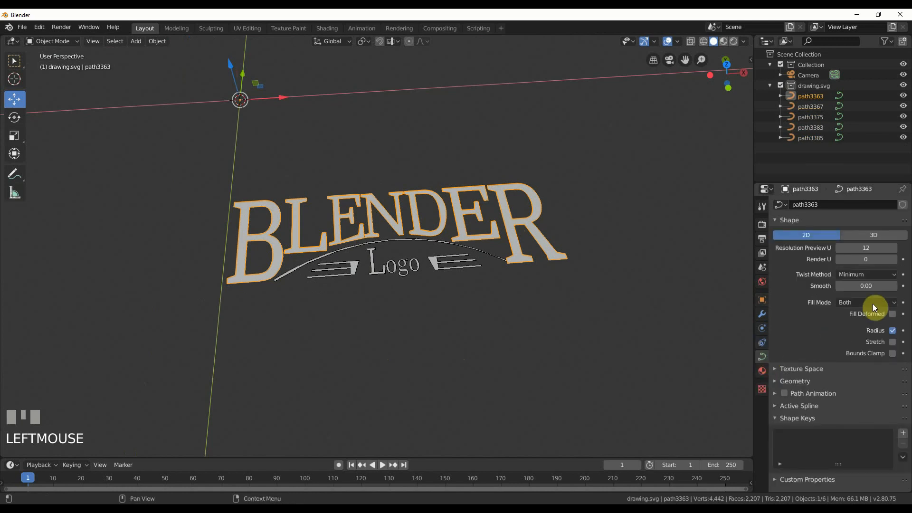
{"action": "left_click_drag", "start_coordinate": [871, 249], "coordinate": [870, 249]}
{"action": "scroll", "coordinate": [443, 273], "scroll_direction": "up", "scroll_amount": 3}
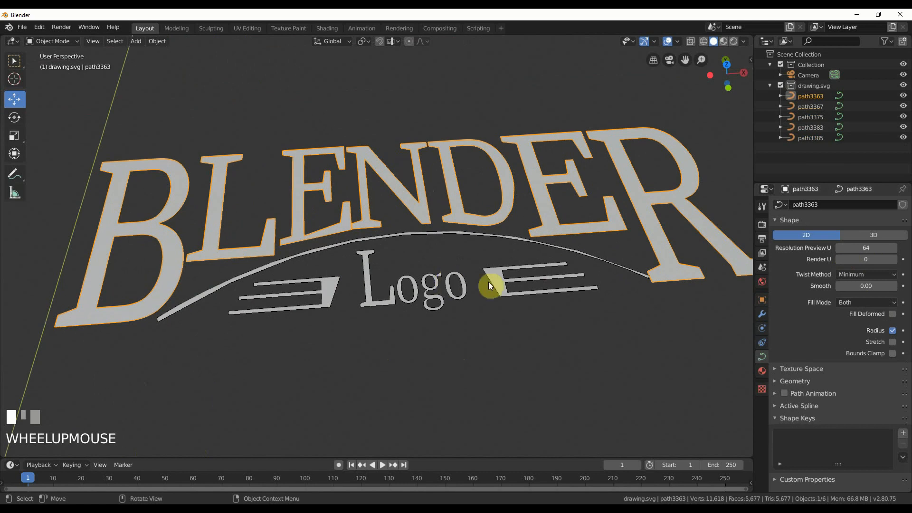
{"action": "scroll", "coordinate": [606, 297], "scroll_direction": "down", "scroll_amount": 2}
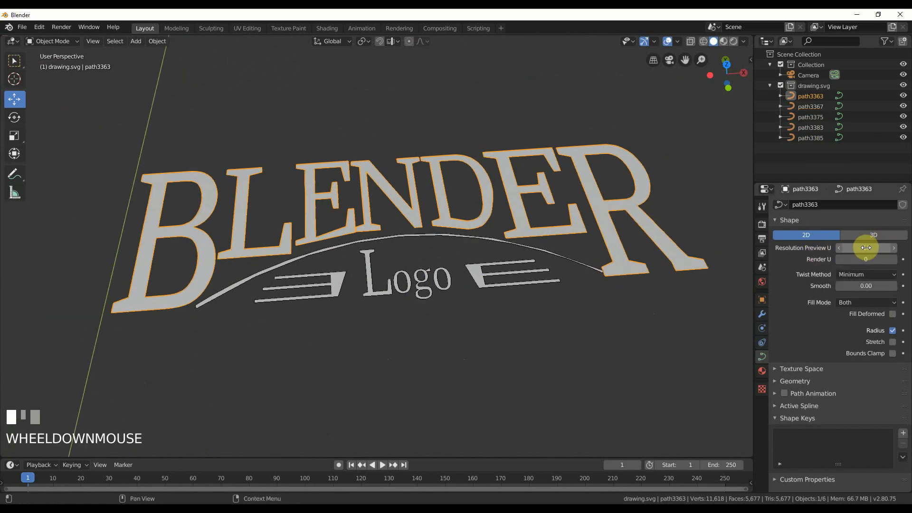
Extrude the BLENDER lettering curve by 0.005 m and give it a bevel depth of 0.0005 m.
{"action": "left_click", "coordinate": [789, 380]}
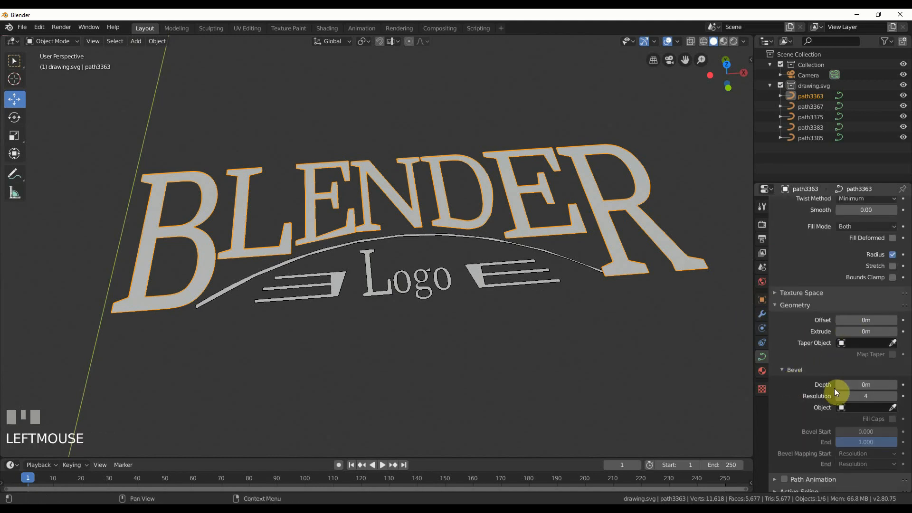
{"action": "left_click", "coordinate": [864, 384]}
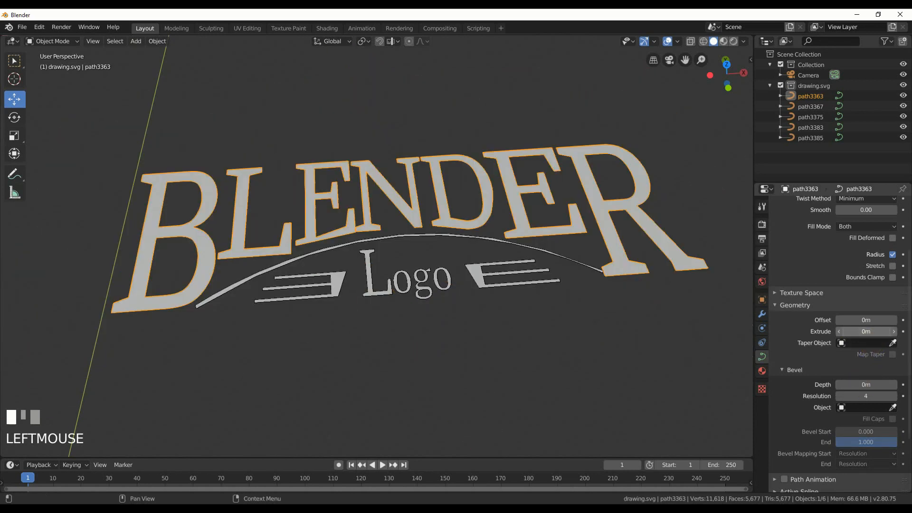
{"action": "mouse_move", "coordinate": [866, 331]}
{"action": "left_mouse_down"}
{"action": "mouse_move", "coordinate": [888, 332]}
{"action": "mouse_move", "coordinate": [867, 331]}
{"action": "left_mouse_up"}
{"action": "left_click", "coordinate": [869, 333]}
{"action": "type", "text": ".005"}
{"action": "key", "text": "Return"}
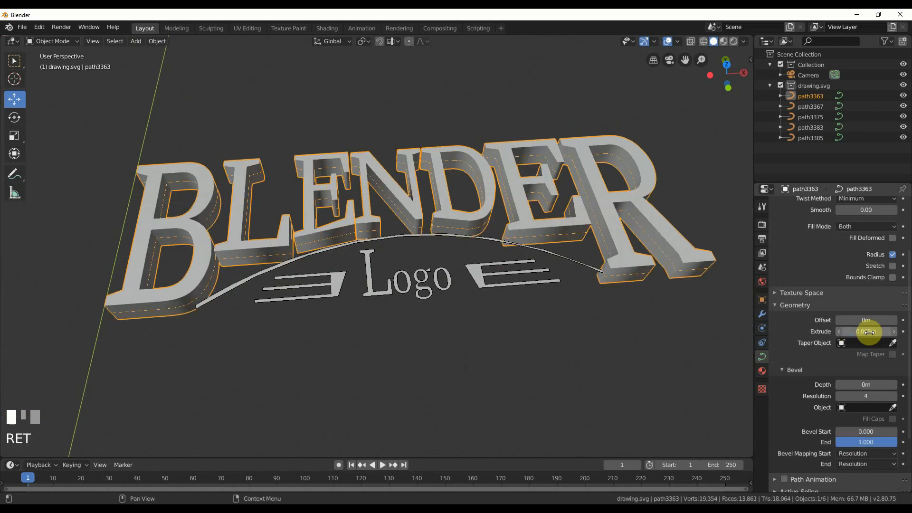
{"action": "left_click", "coordinate": [884, 385]}
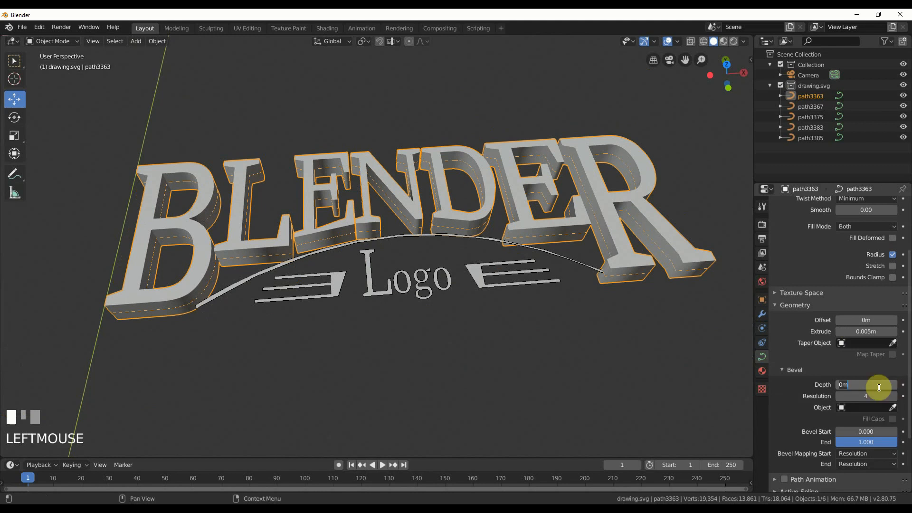
{"action": "type", "text": ".0005"}
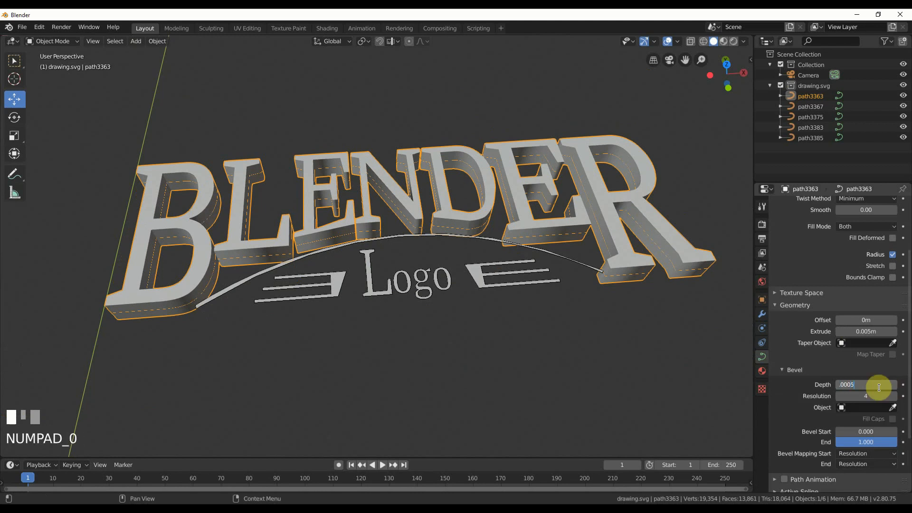
{"action": "key", "text": "Return"}
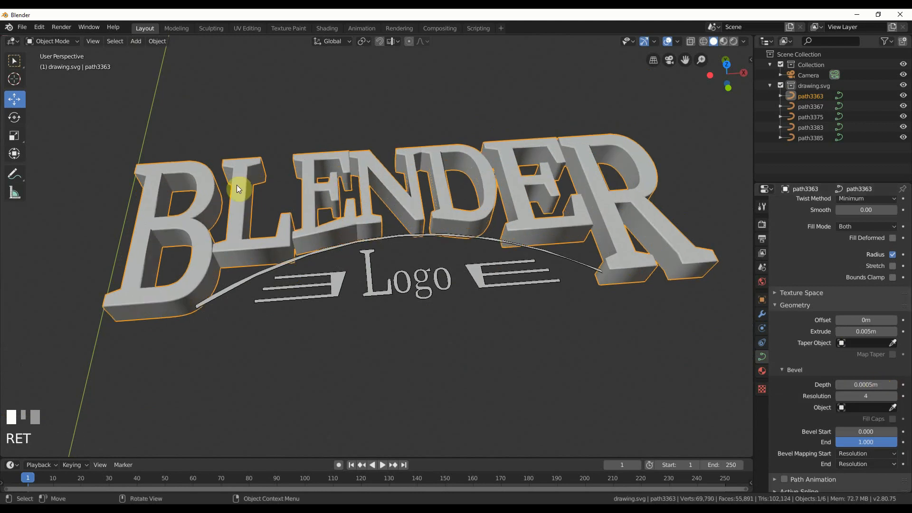
Extrude the joined striped ornaments beside the word Logo by 0.005 m, matching the BLENDER lettering.
{"action": "scroll", "coordinate": [321, 248], "scroll_direction": "up", "scroll_amount": 1}
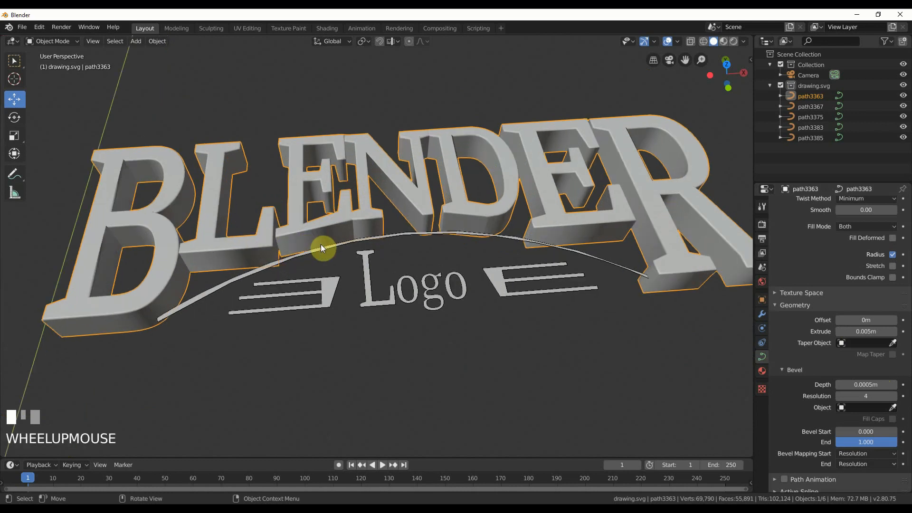
{"action": "middle_click_drag", "start_coordinate": [468, 252], "coordinate": [466, 265]}
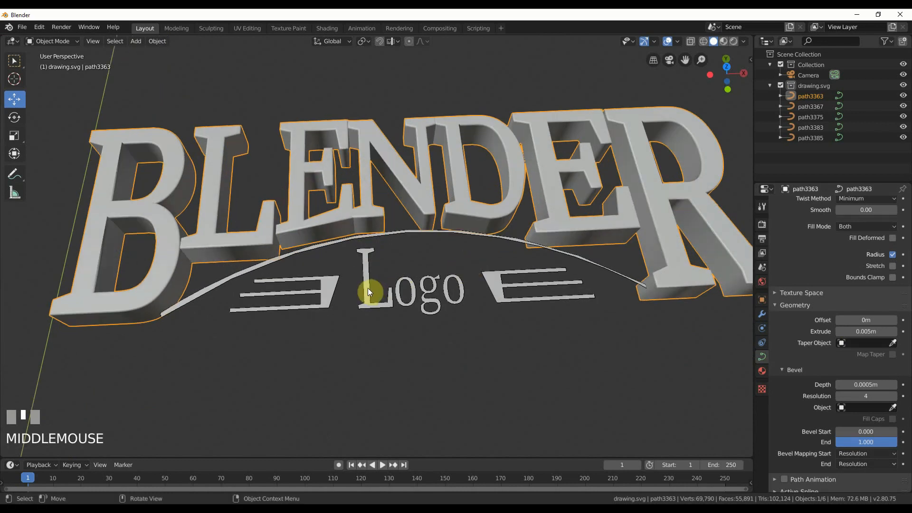
{"action": "middle_click_drag", "start_coordinate": [318, 281], "coordinate": [276, 282], "text": "shift"}
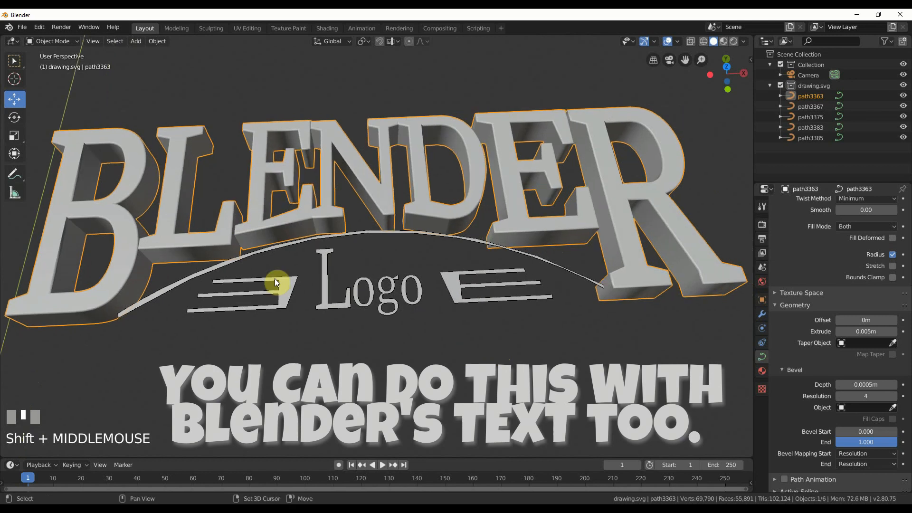
{"action": "left_click", "coordinate": [284, 285]}
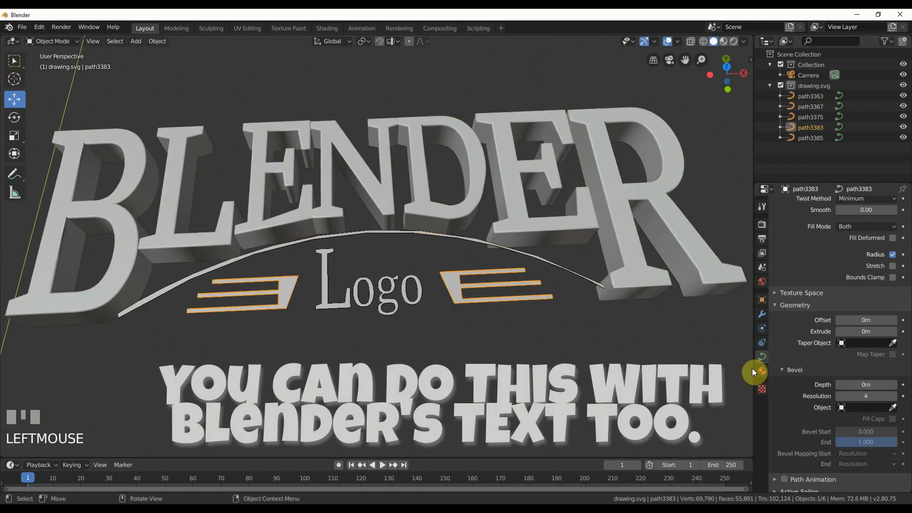
{"action": "left_click", "coordinate": [634, 262]}
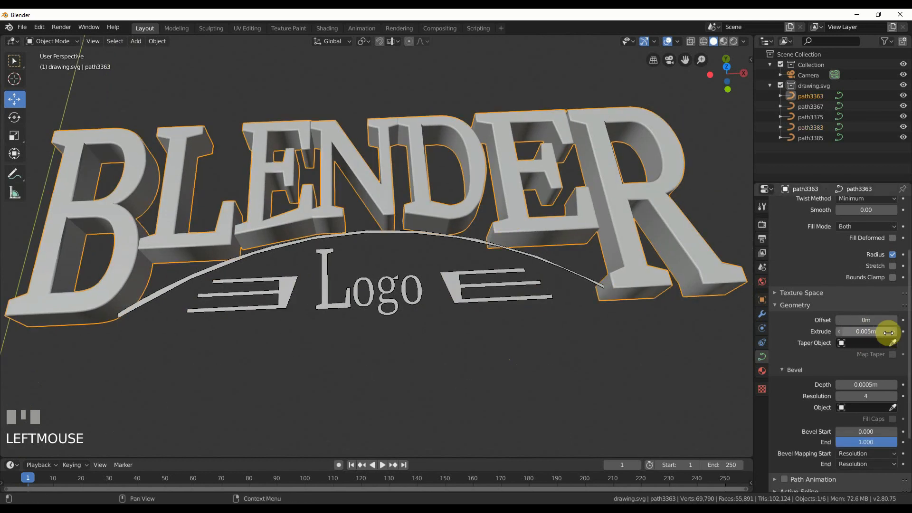
{"action": "left_click", "coordinate": [288, 294]}
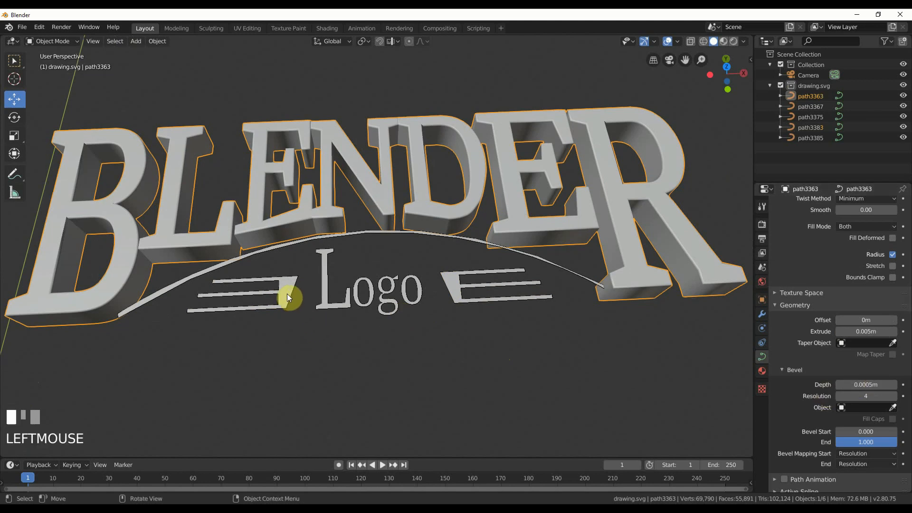
{"action": "left_click", "coordinate": [867, 332]}
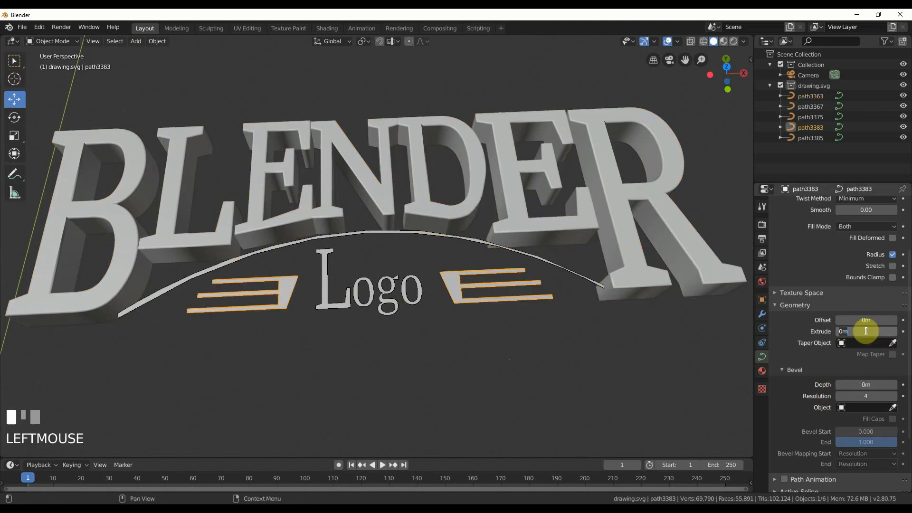
{"action": "type", "text": ".005"}
{"action": "key", "text": "Return"}
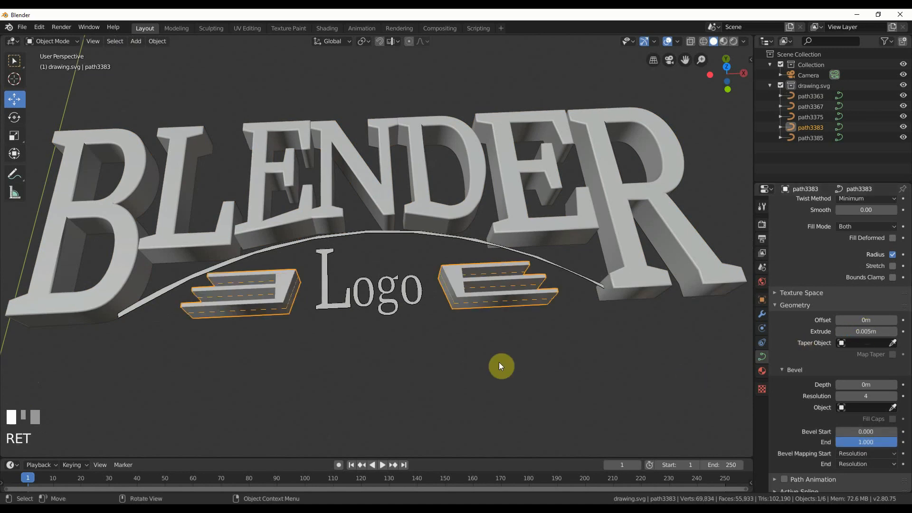
Set the bevel depth of the striped ornaments to 0.0005 m.
{"action": "left_click", "coordinate": [862, 383]}
{"action": "type", "text": ".000"}
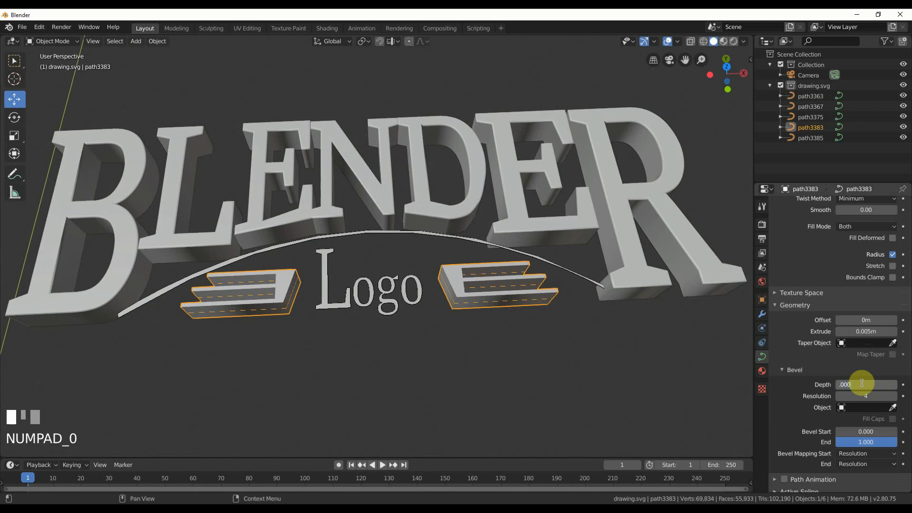
{"action": "type", "text": "5"}
{"action": "key", "text": "Return"}
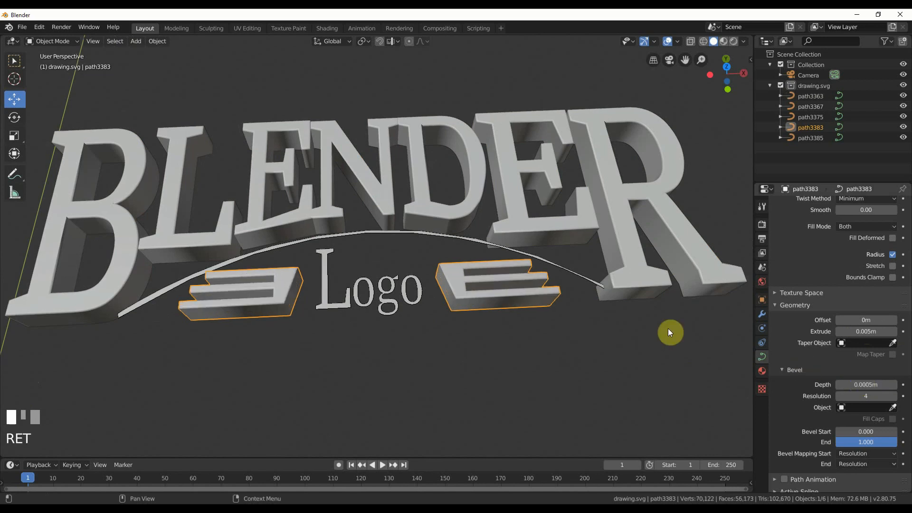
Extrude the L of the word Logo by 0.005 m and set its bevel depth to 0.0005 m.
{"action": "left_click", "coordinate": [333, 288]}
{"action": "left_click", "coordinate": [867, 333]}
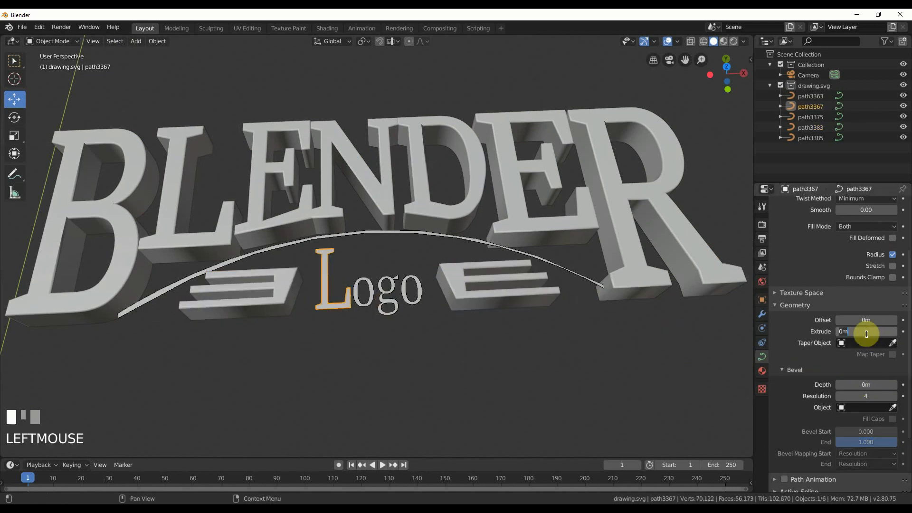
{"action": "type", "text": ".005"}
{"action": "key", "text": "Return"}
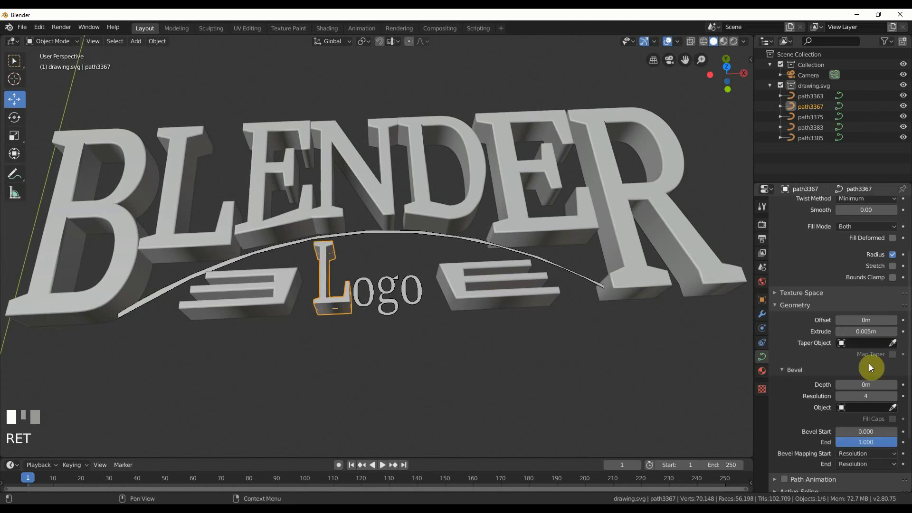
{"action": "left_click", "coordinate": [864, 386]}
{"action": "type", "text": ".00"}
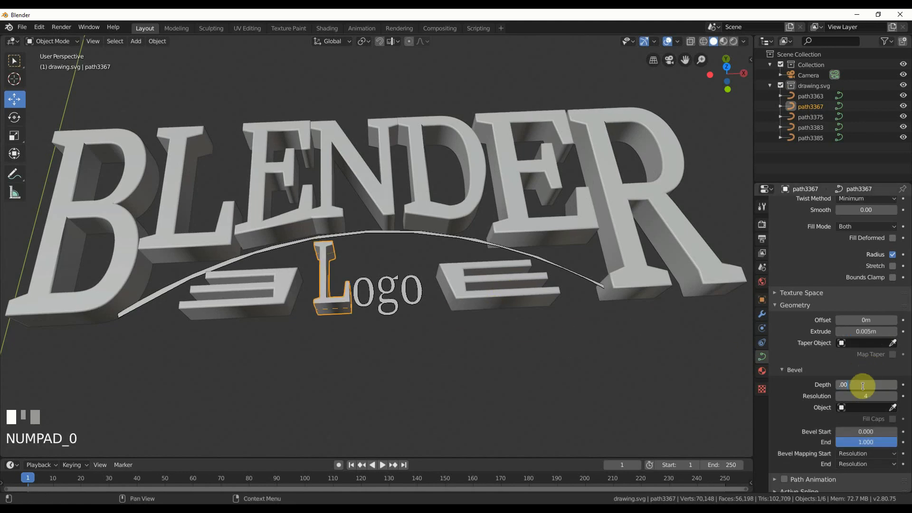
{"action": "type", "text": "05"}
{"action": "key", "text": "Return"}
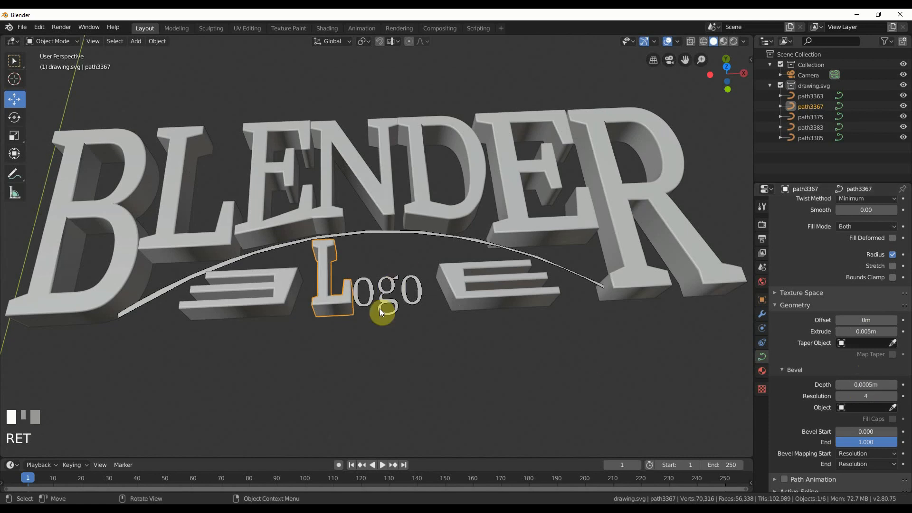
Extrude the joined letters ogo by 0.005 m and set their bevel depth to 0.0002 m.
{"action": "left_click", "coordinate": [367, 305]}
{"action": "left_click", "coordinate": [854, 334]}
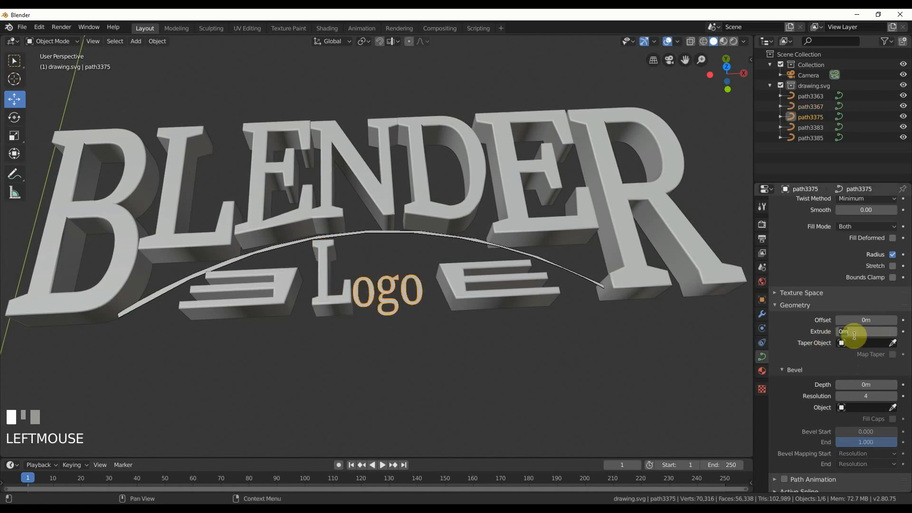
{"action": "type", "text": ".005"}
{"action": "key", "text": "Return"}
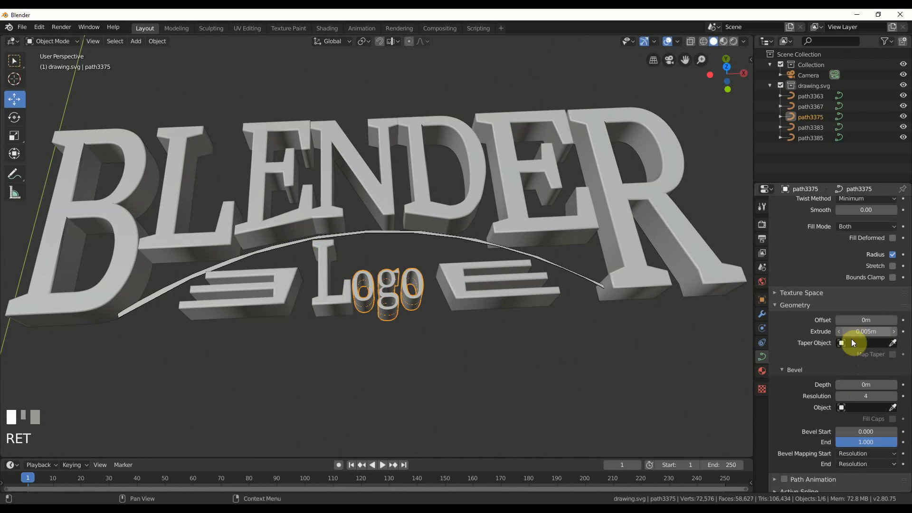
{"action": "left_click", "coordinate": [867, 385]}
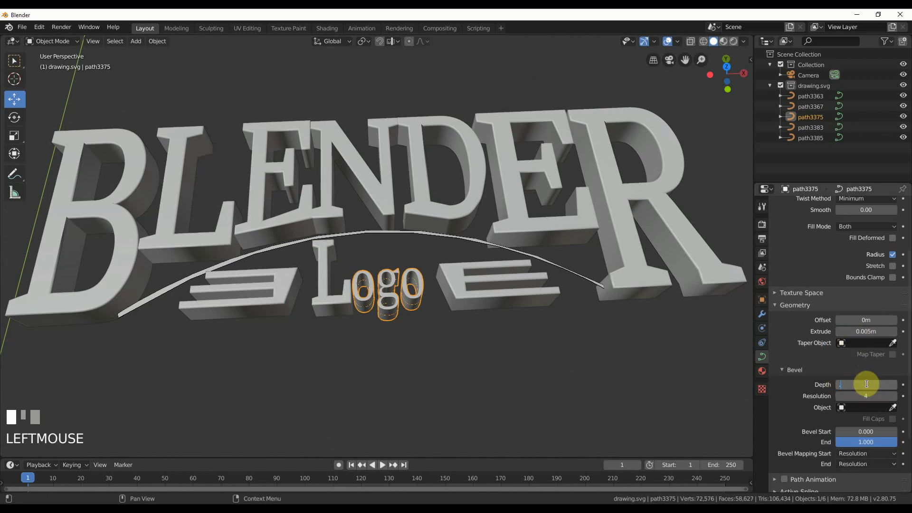
{"action": "type", "text": ".0002"}
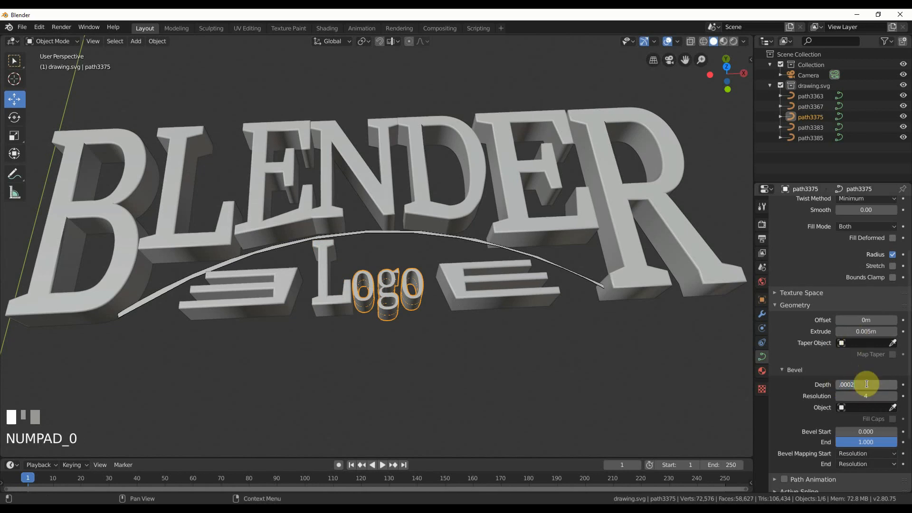
{"action": "key", "text": "Return"}
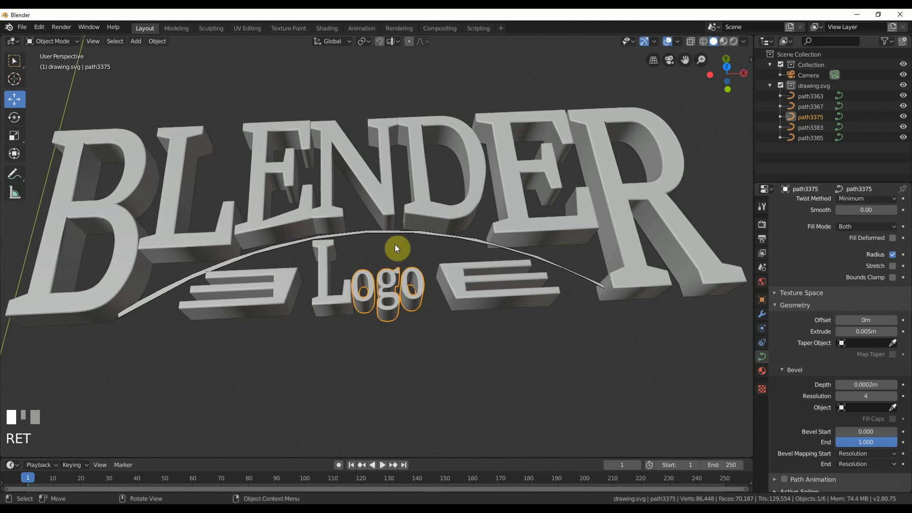
Set the preview resolution U of the arc curve under the BLENDER lettering to 64.
{"action": "left_click", "coordinate": [386, 232]}
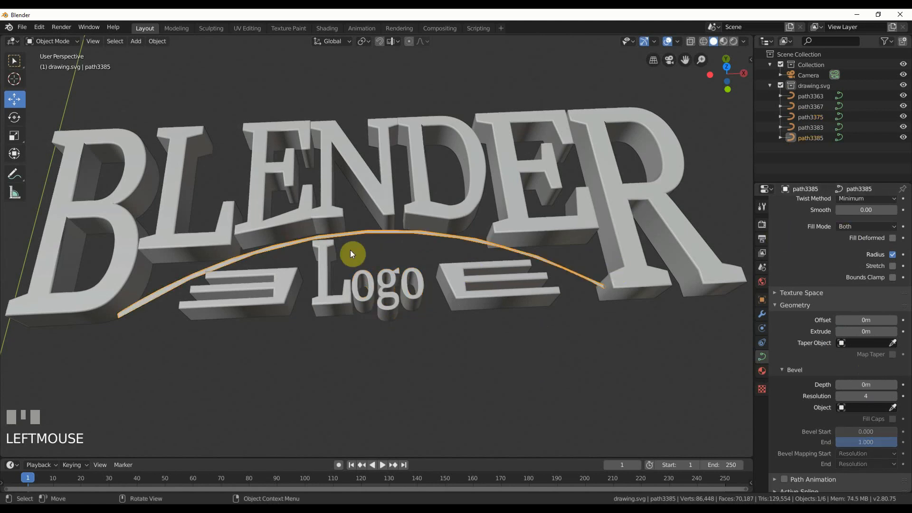
{"action": "scroll", "coordinate": [831, 261], "scroll_direction": "up", "scroll_amount": 4}
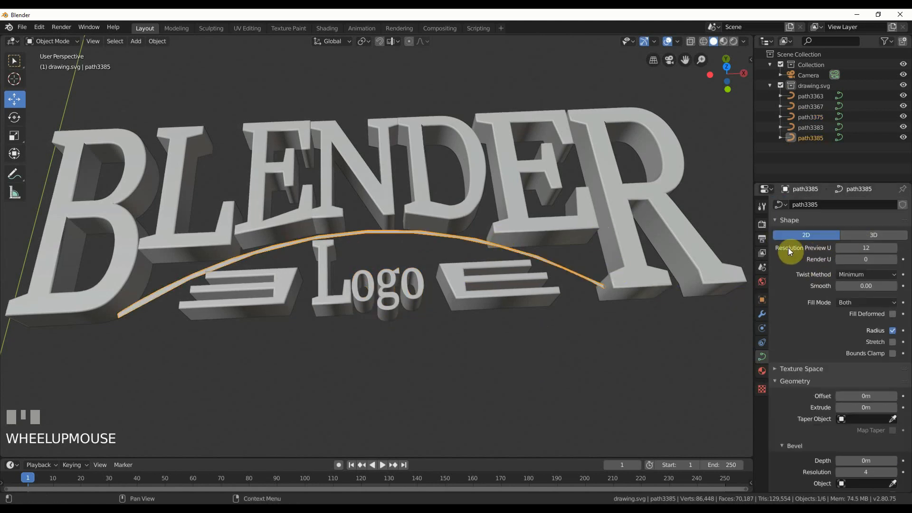
{"action": "left_click_drag", "start_coordinate": [867, 249], "coordinate": [867, 249]}
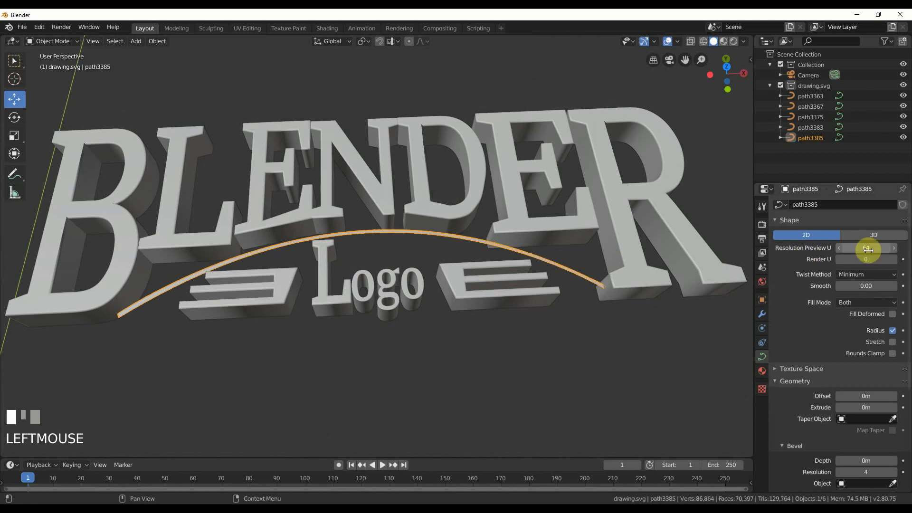
Extrude the arc curve by 0.005 m and give it a bevel depth of 0.0002 m.
{"action": "left_click", "coordinate": [860, 408]}
{"action": "type", "text": "0.005"}
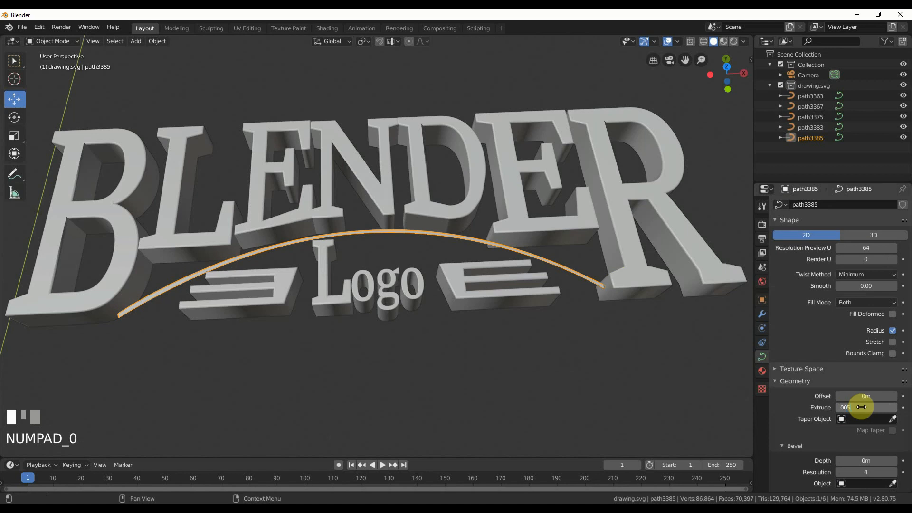
{"action": "key", "text": "Return"}
{"action": "scroll", "coordinate": [863, 452], "scroll_direction": "down", "scroll_amount": 1}
{"action": "scroll", "coordinate": [863, 451], "scroll_direction": "down", "scroll_amount": 1}
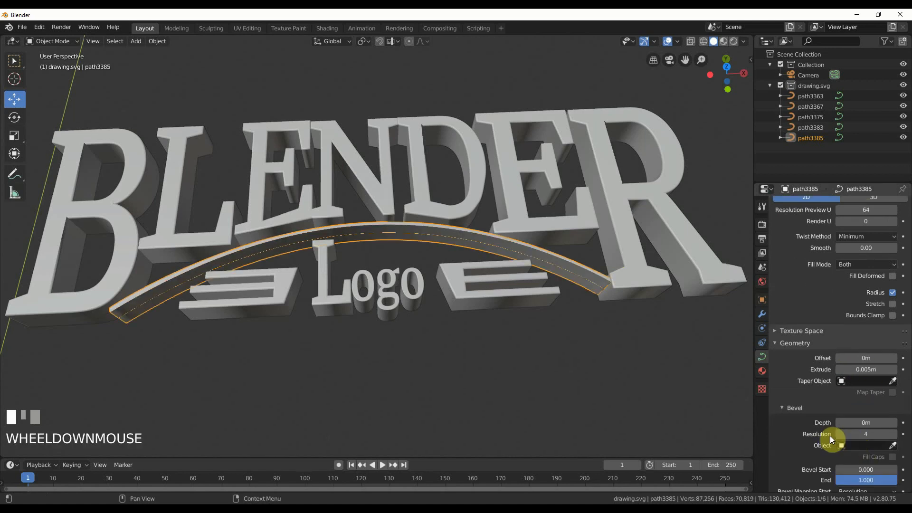
{"action": "left_click", "coordinate": [872, 422]}
{"action": "type", "text": ".000"}
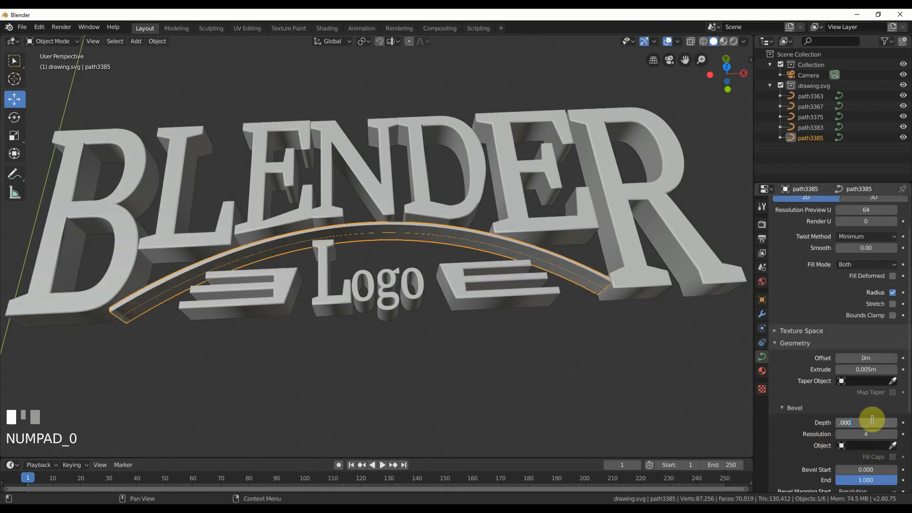
{"action": "type", "text": "2"}
{"action": "key", "text": "Return"}
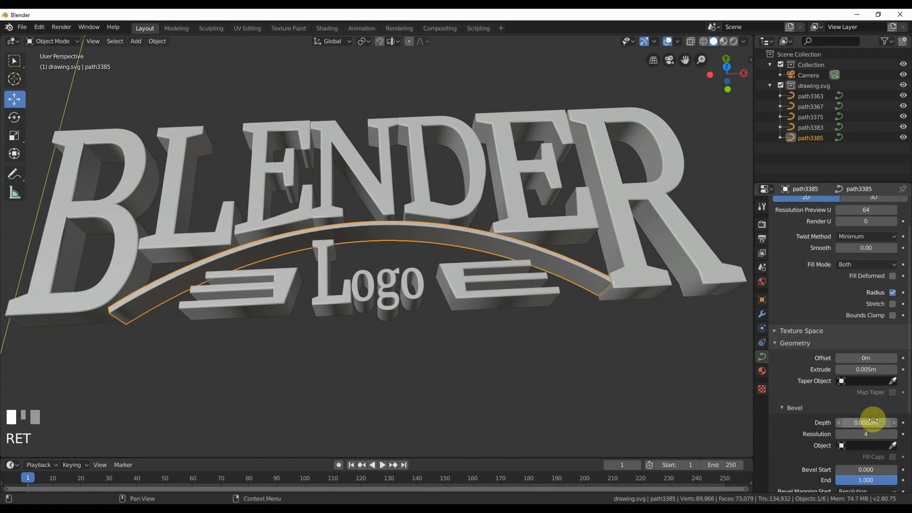
Try to select all five logo curves and move them together along the Y axis.
{"action": "scroll", "coordinate": [460, 289], "scroll_direction": "down", "scroll_amount": 5}
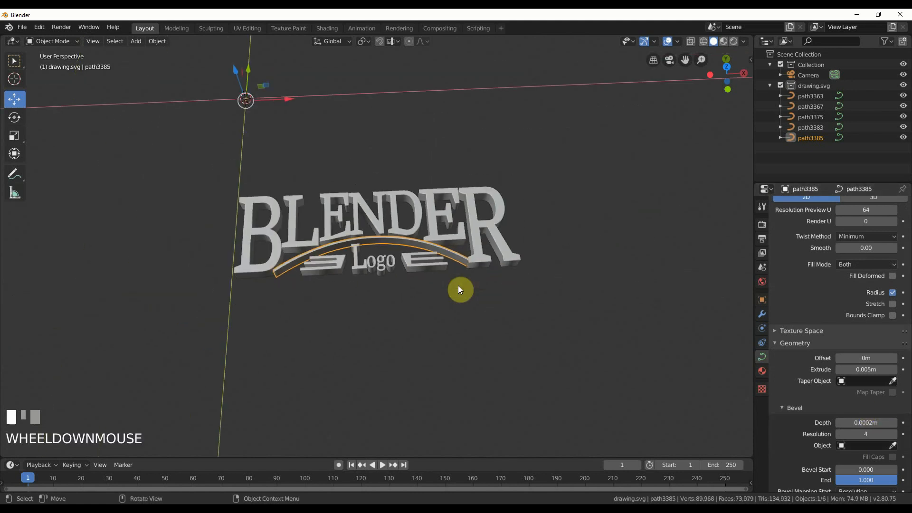
{"action": "left_click", "coordinate": [460, 288]}
{"action": "scroll", "coordinate": [460, 289], "scroll_direction": "down", "scroll_amount": 1}
{"action": "scroll", "coordinate": [460, 289], "scroll_direction": "down", "scroll_amount": 1}
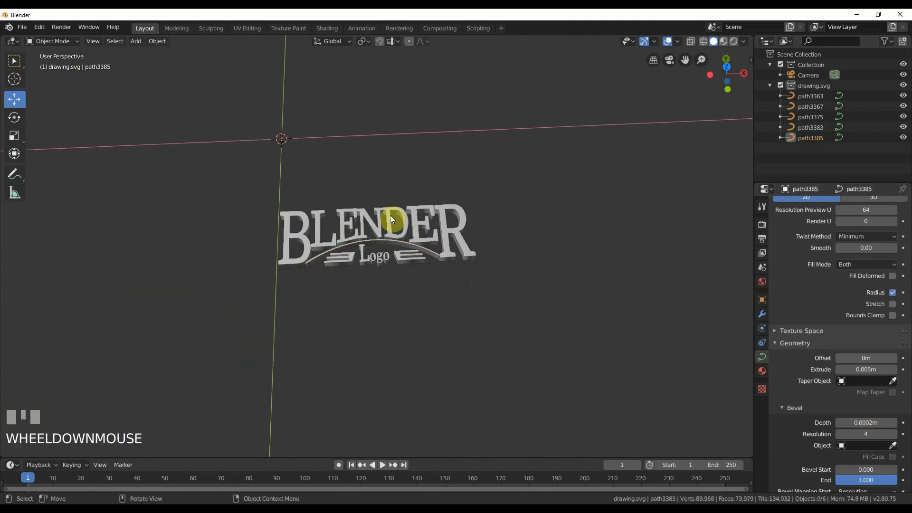
{"action": "left_click", "coordinate": [390, 215]}
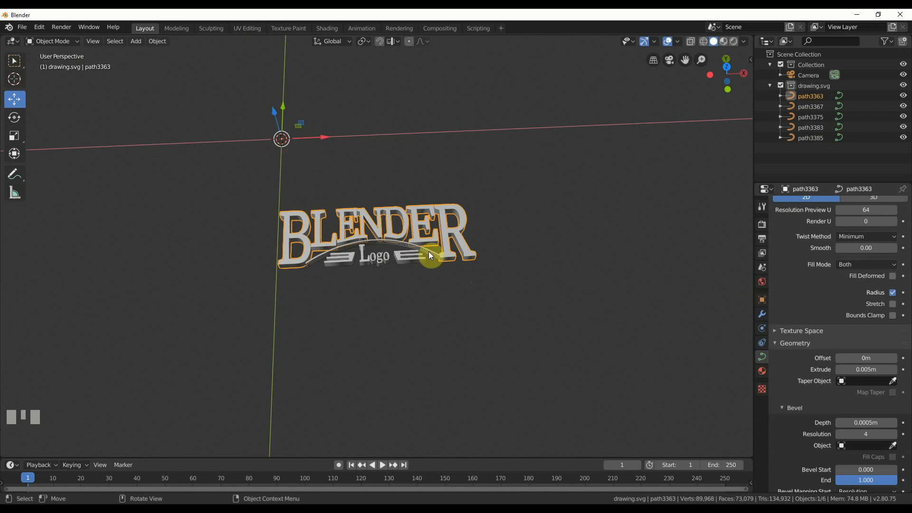
{"action": "left_click", "coordinate": [814, 137], "text": "shift"}
{"action": "left_click", "coordinate": [813, 129], "text": "shift"}
{"action": "left_click", "coordinate": [811, 118], "text": "shift"}
{"action": "left_click", "coordinate": [810, 110], "text": "shift"}
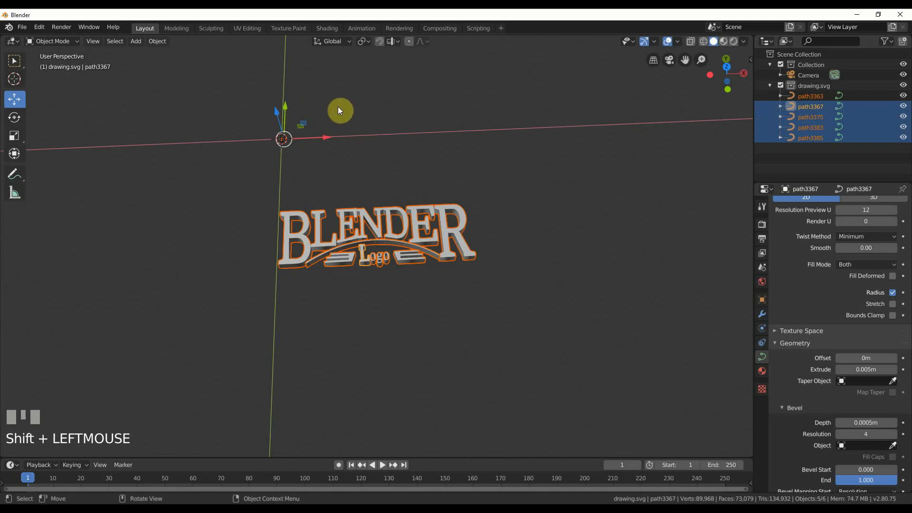
{"action": "left_click", "coordinate": [811, 107], "text": "shift"}
{"action": "left_click", "coordinate": [812, 97], "text": "shift"}
{"action": "left_click_drag", "start_coordinate": [281, 112], "coordinate": [288, 79]}
{"action": "key", "text": "ctrl+z"}
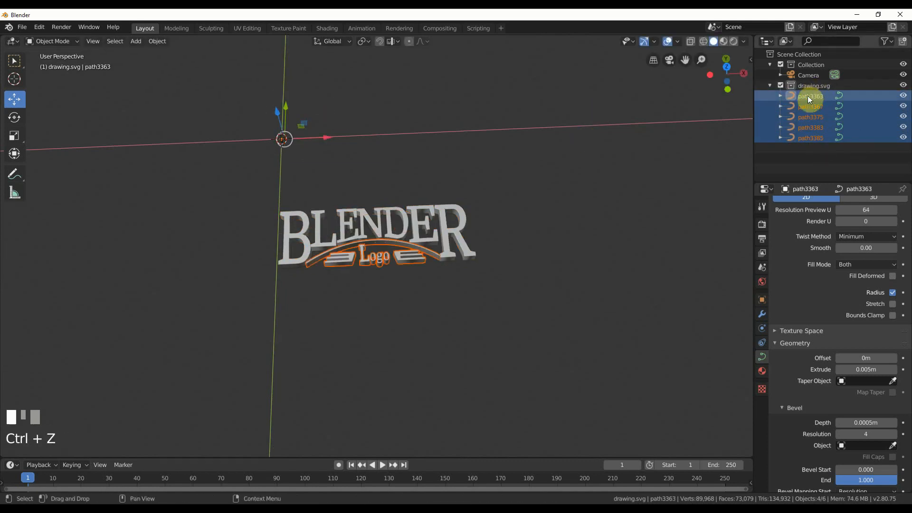
Select all objects in the drawing.svg collection and move the logo along Y and X so it sits centred at the world origin.
{"action": "left_click_drag", "start_coordinate": [808, 96], "coordinate": [811, 108]}
{"action": "left_click", "coordinate": [811, 117], "text": "shift"}
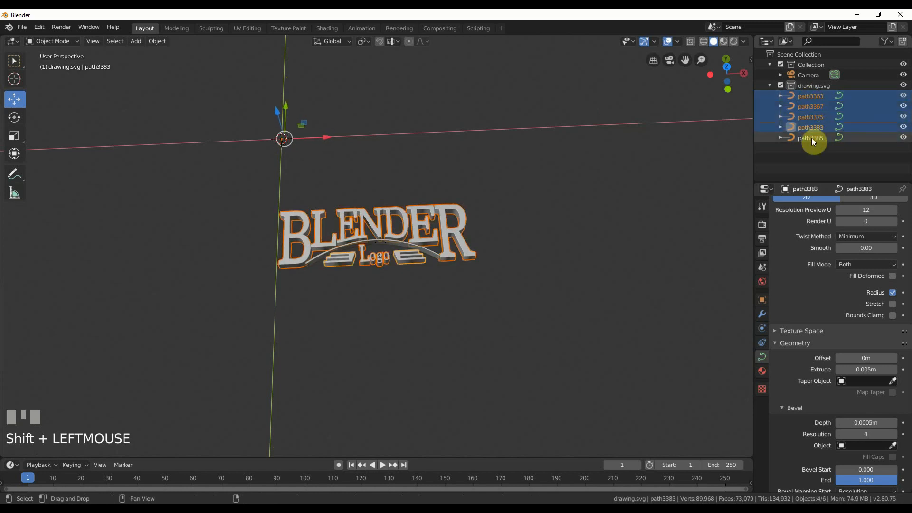
{"action": "left_click", "coordinate": [812, 138], "text": "shift"}
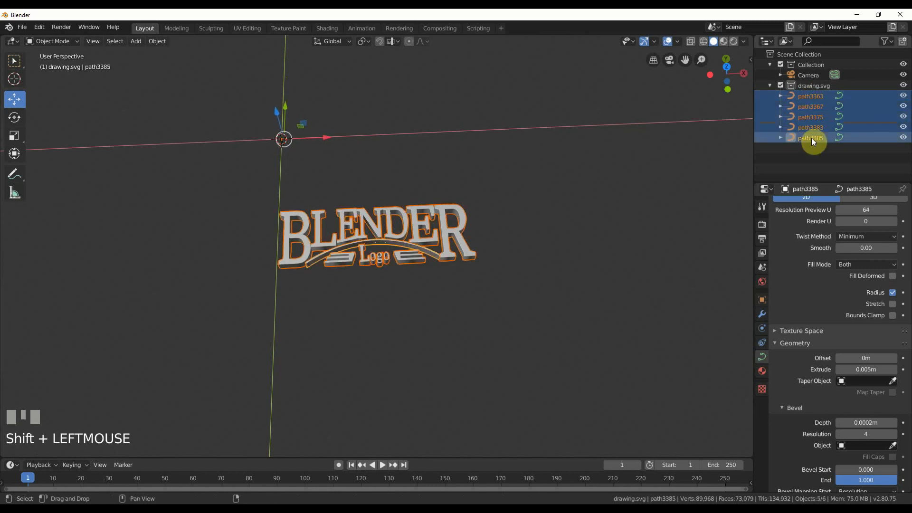
{"action": "right_click", "coordinate": [816, 87]}
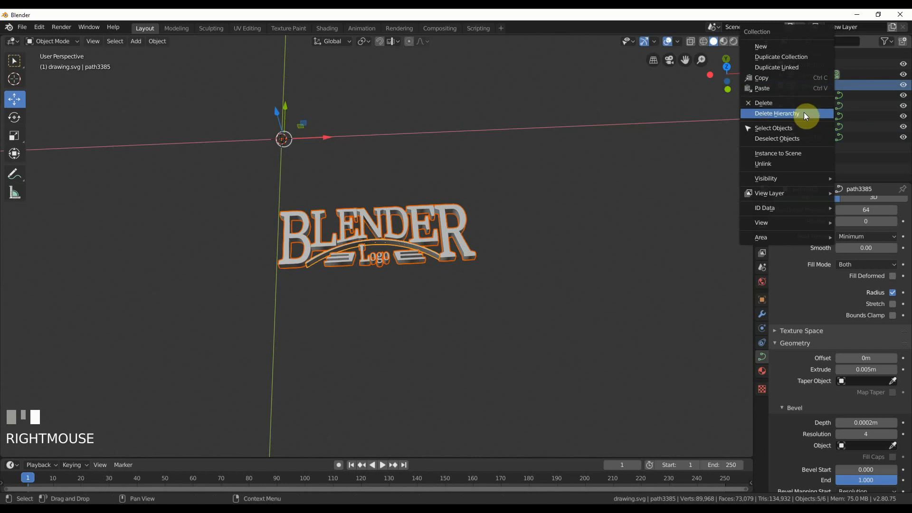
{"action": "left_click", "coordinate": [774, 128]}
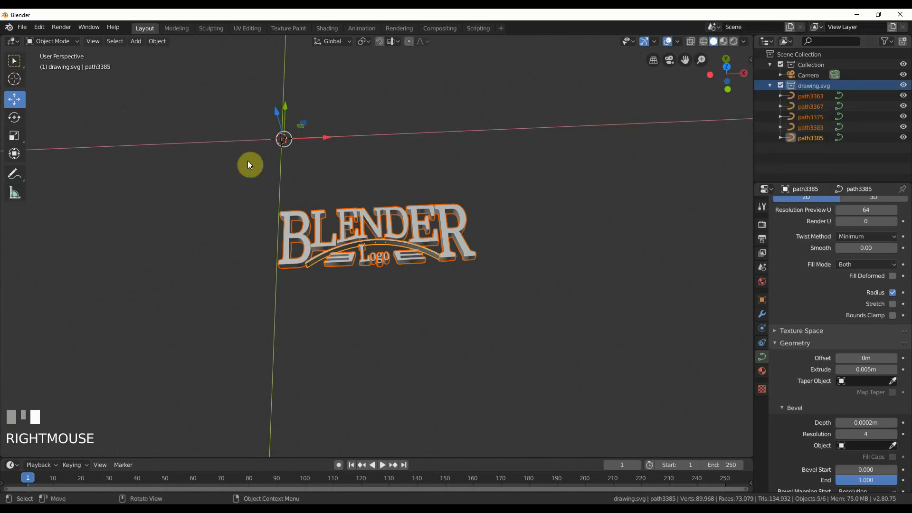
{"action": "scroll", "coordinate": [389, 171], "scroll_direction": "up", "scroll_amount": 3}
{"action": "scroll", "coordinate": [334, 174], "scroll_direction": "down", "scroll_amount": 5}
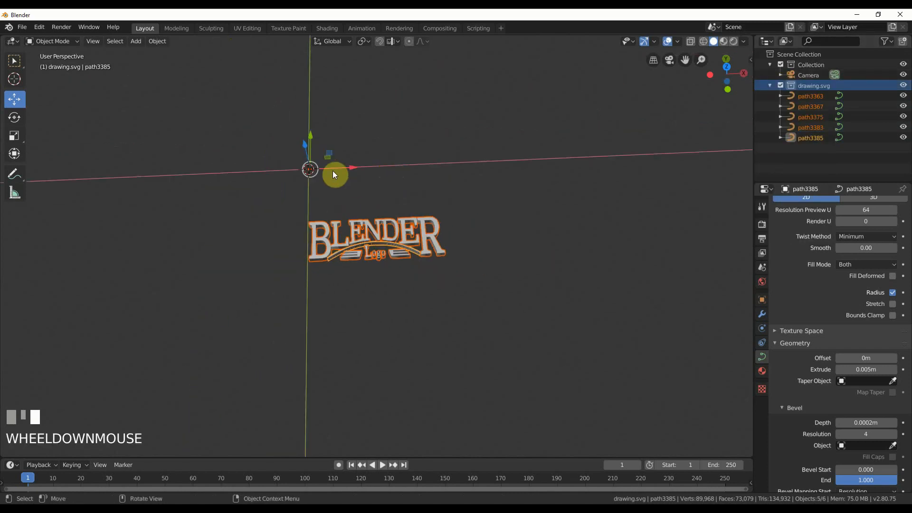
{"action": "left_click_drag", "start_coordinate": [310, 141], "coordinate": [315, 47]}
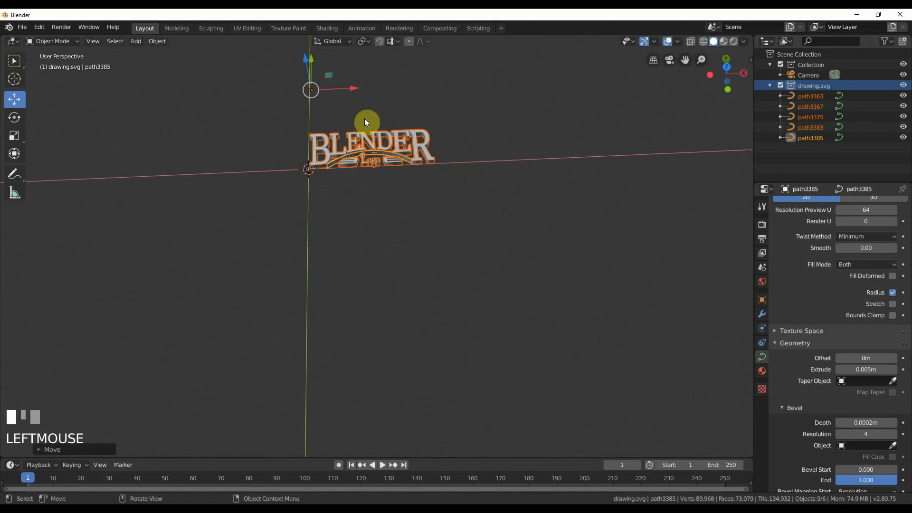
{"action": "left_click_drag", "start_coordinate": [352, 89], "coordinate": [294, 90]}
Add a Plain Axes empty at the world origin.
{"action": "middle_click_drag", "start_coordinate": [385, 194], "coordinate": [481, 200]}
{"action": "scroll", "coordinate": [426, 241], "scroll_direction": "up", "scroll_amount": 2}
{"action": "scroll", "coordinate": [426, 242], "scroll_direction": "up", "scroll_amount": 1}
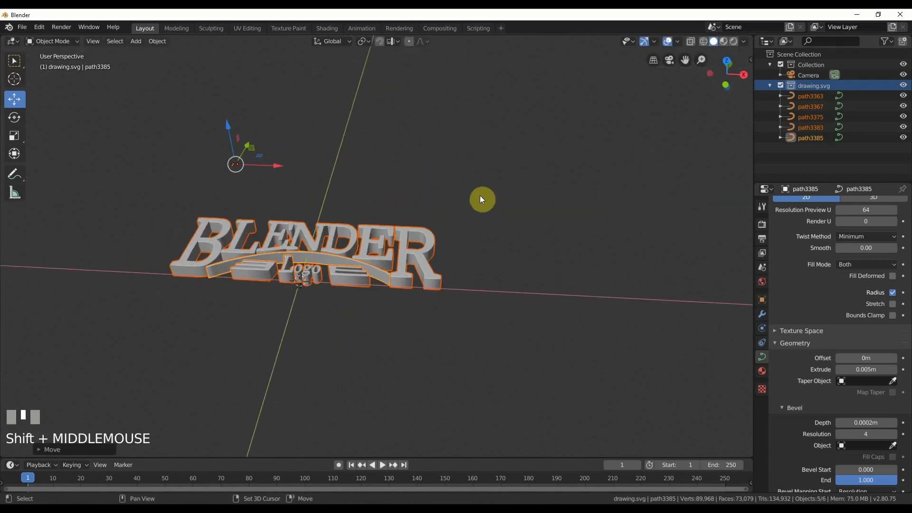
{"action": "left_click", "coordinate": [135, 41]}
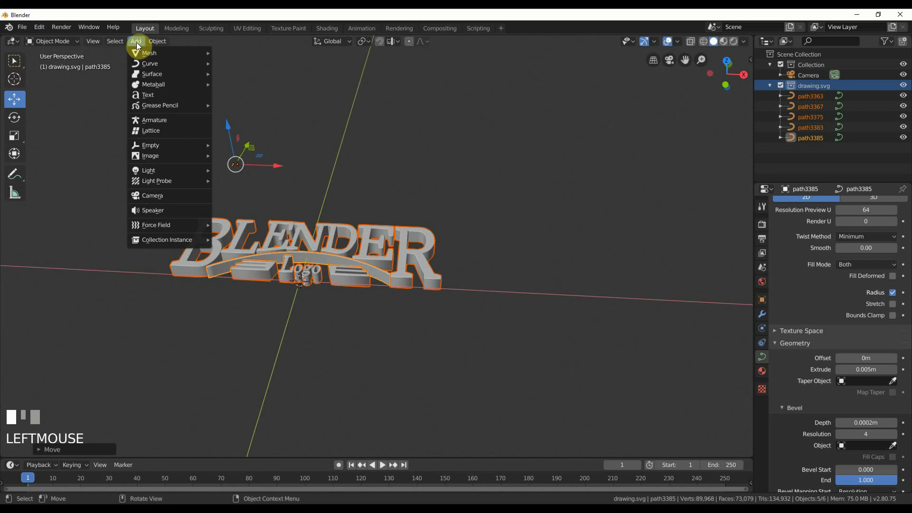
{"action": "mouse_move", "coordinate": [167, 146]}
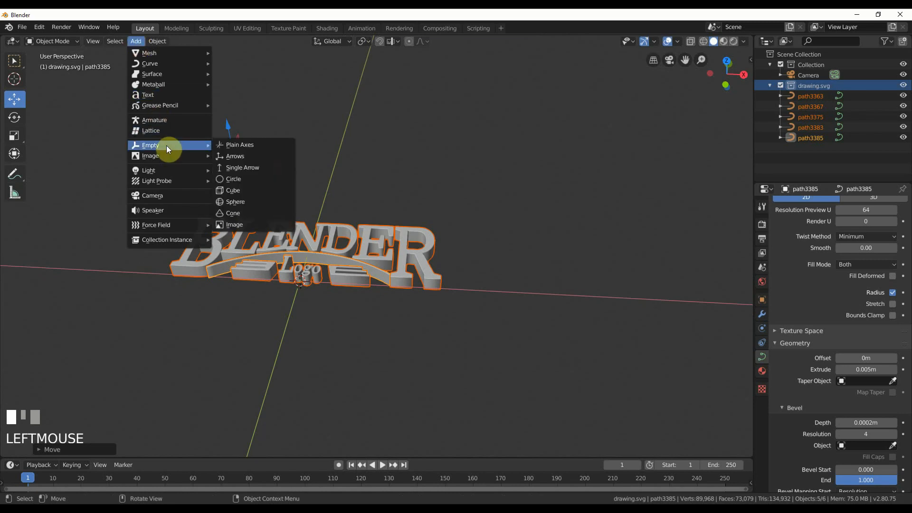
{"action": "left_click", "coordinate": [250, 149]}
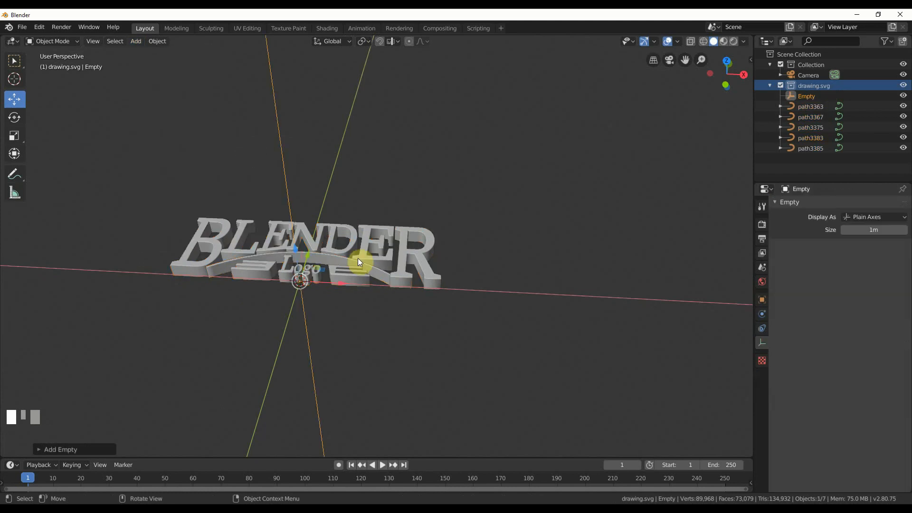
Parent the five logo curves to the empty using the Object parent type.
{"action": "left_click", "coordinate": [808, 147]}
{"action": "left_click", "coordinate": [811, 138], "text": "shift"}
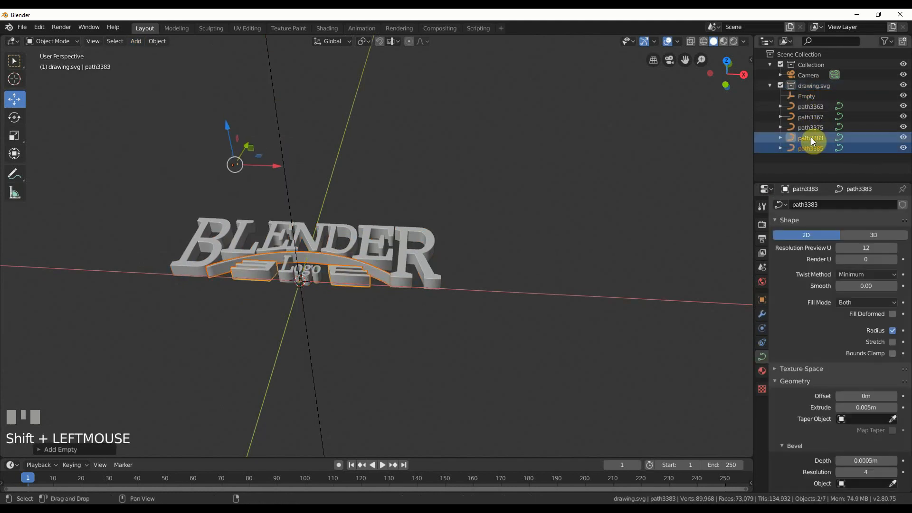
{"action": "left_click", "coordinate": [811, 126], "text": "shift"}
{"action": "left_click", "coordinate": [811, 117], "text": "shift"}
{"action": "left_click", "coordinate": [814, 107], "text": "shift"}
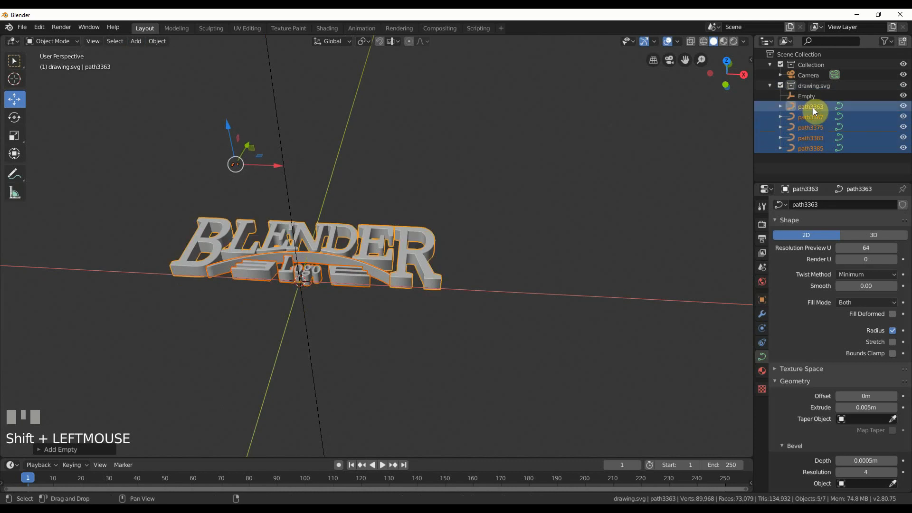
{"action": "left_click", "coordinate": [808, 96], "text": "shift"}
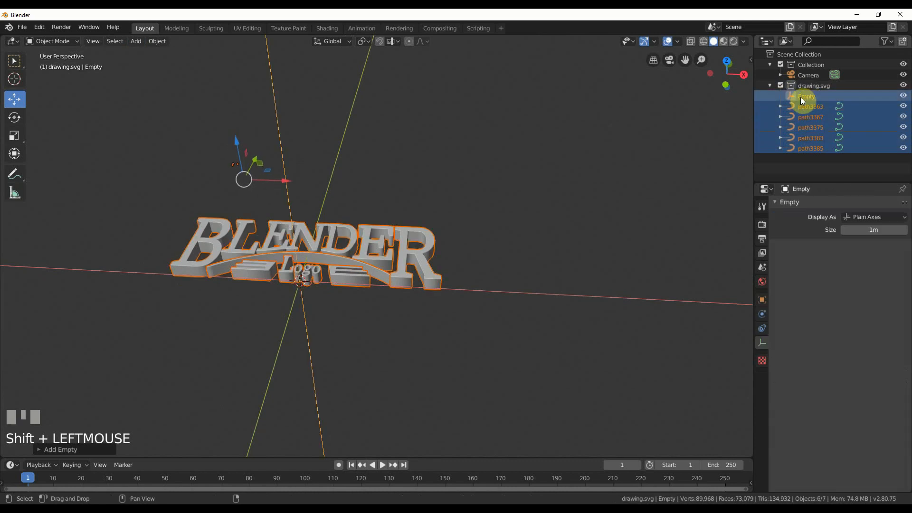
{"action": "left_click", "coordinate": [151, 41]}
{"action": "mouse_move", "coordinate": [184, 182]}
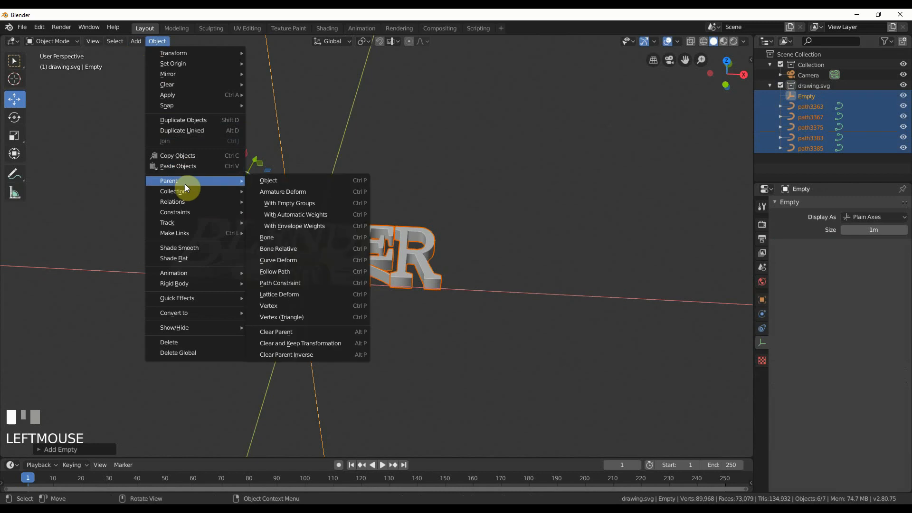
{"action": "left_click", "coordinate": [264, 185]}
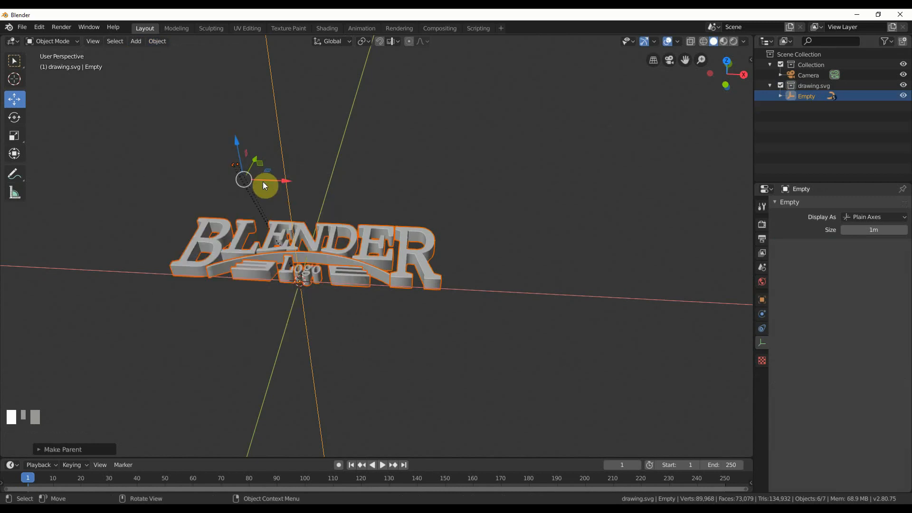
Select only the empty and rotate it to exactly 90° on X to stand the logo upright.
{"action": "left_click", "coordinate": [813, 96]}
{"action": "left_click", "coordinate": [780, 96]}
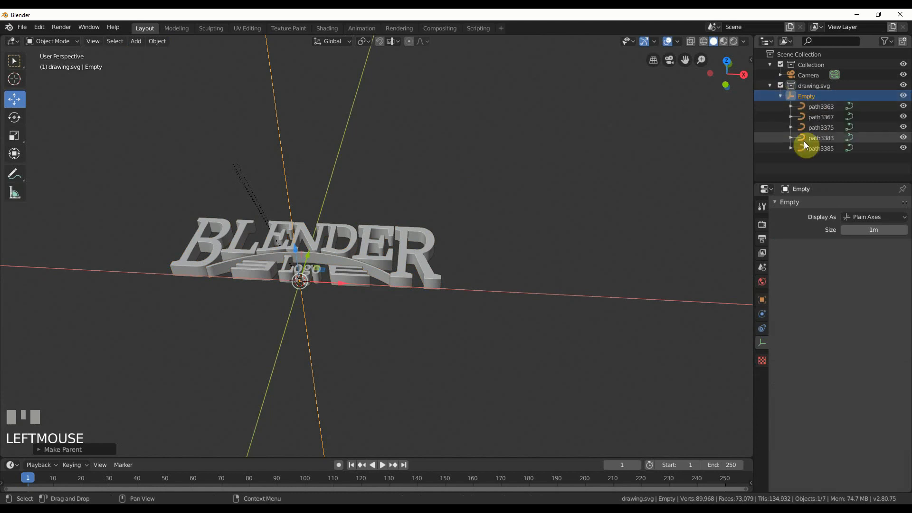
{"action": "left_click", "coordinate": [780, 96]}
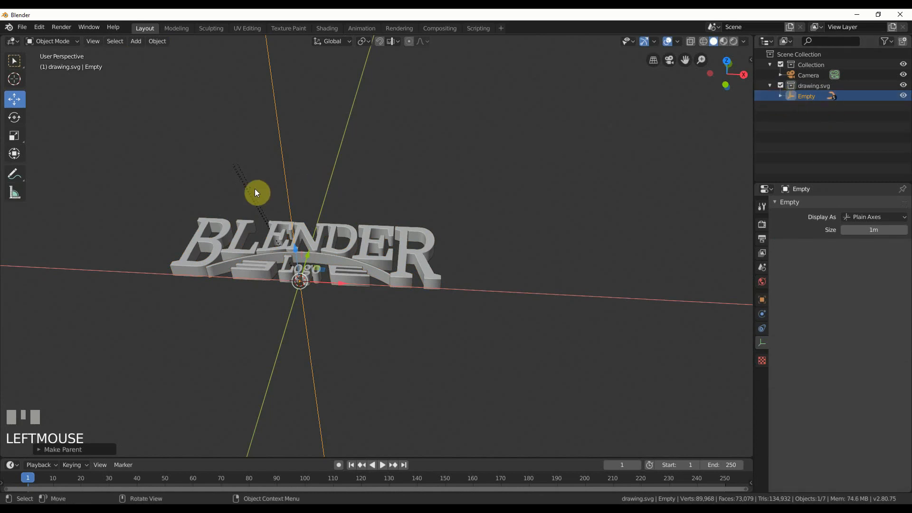
{"action": "left_click", "coordinate": [15, 117]}
{"action": "left_click_drag", "start_coordinate": [306, 266], "coordinate": [296, 292]}
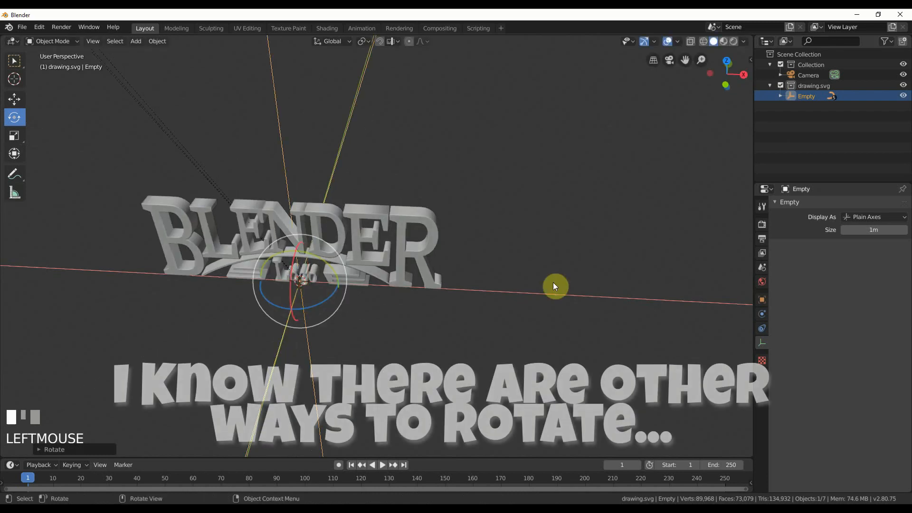
{"action": "key", "text": "n"}
{"action": "left_click", "coordinate": [699, 122]}
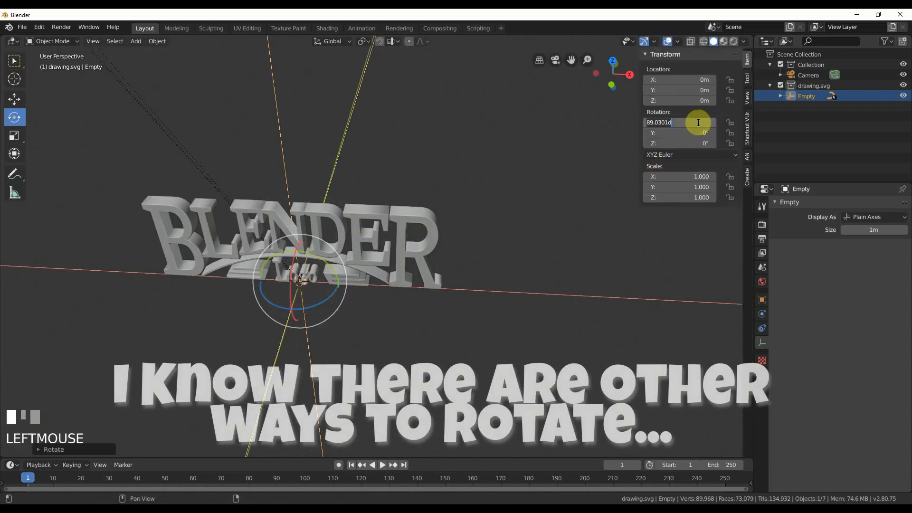
{"action": "type", "text": "90"}
{"action": "key", "text": "Return"}
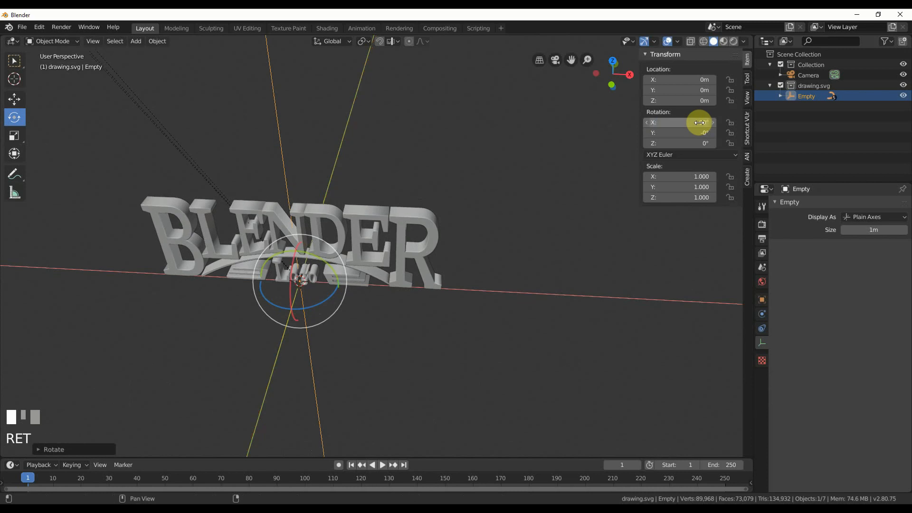
{"action": "left_click", "coordinate": [588, 198]}
{"action": "key", "text": "n"}
{"action": "key", "text": "n"}
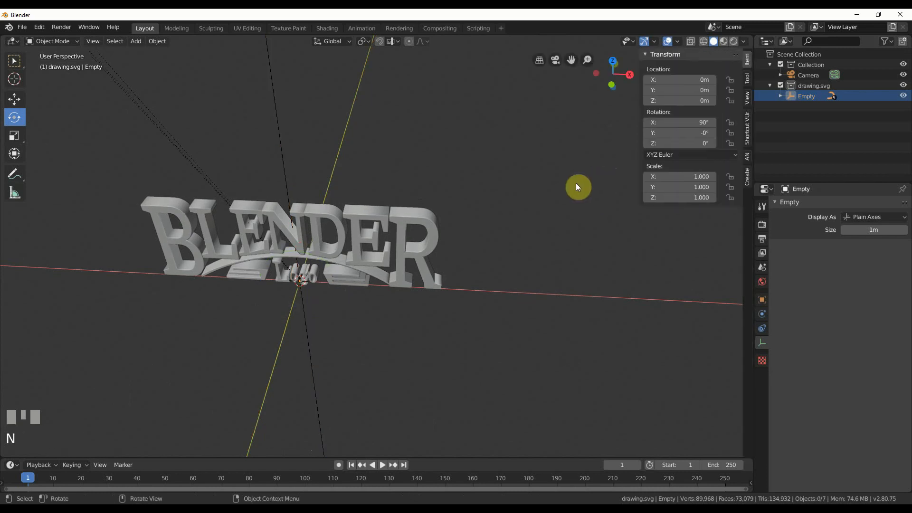
{"action": "key", "text": "n"}
{"action": "left_click", "coordinate": [749, 57]}
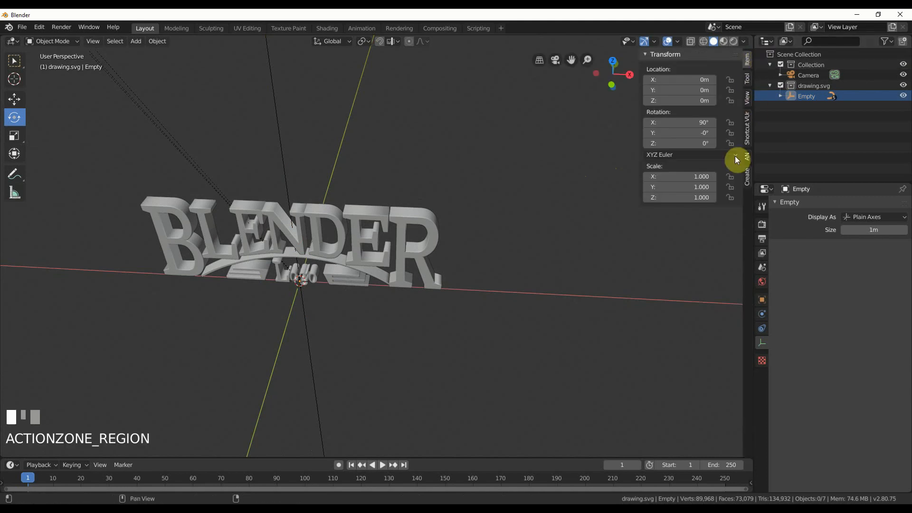
Set the empty's scale to 50 on the X, Y and Z axes to enlarge the logo.
{"action": "mouse_move", "coordinate": [515, 248]}
{"action": "middle_mouse_down"}
{"action": "mouse_move", "coordinate": [518, 220]}
{"action": "mouse_move", "coordinate": [507, 252]}
{"action": "mouse_move", "coordinate": [474, 254]}
{"action": "mouse_move", "coordinate": [521, 255]}
{"action": "mouse_move", "coordinate": [495, 251]}
{"action": "mouse_move", "coordinate": [495, 239]}
{"action": "mouse_move", "coordinate": [489, 244]}
{"action": "mouse_move", "coordinate": [509, 249]}
{"action": "middle_mouse_up"}
{"action": "scroll", "coordinate": [509, 253], "scroll_direction": "down", "scroll_amount": 5}
{"action": "scroll", "coordinate": [495, 238], "scroll_direction": "down", "scroll_amount": 7}
{"action": "scroll", "coordinate": [497, 241], "scroll_direction": "down", "scroll_amount": 2}
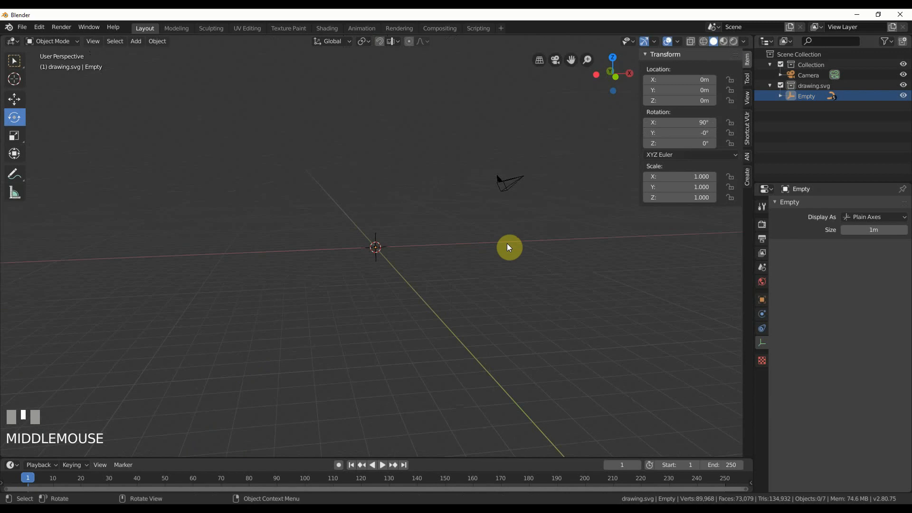
{"action": "left_click", "coordinate": [813, 96]}
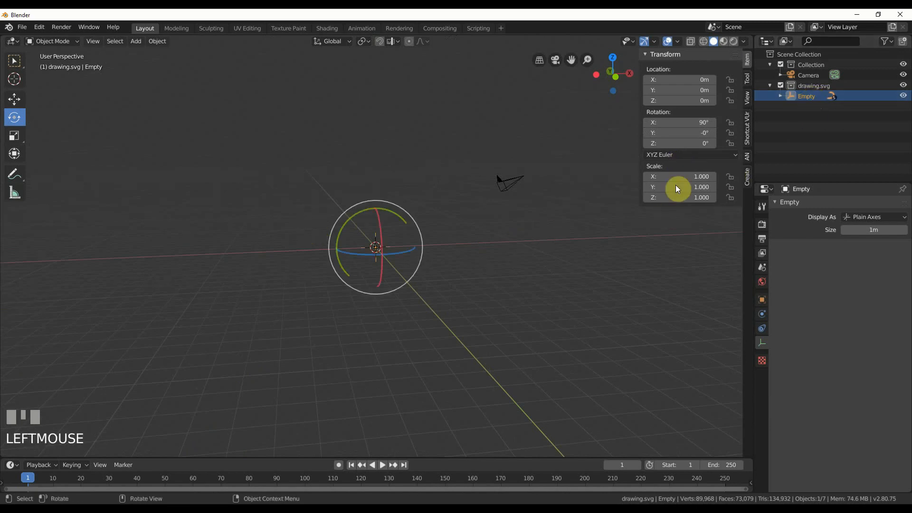
{"action": "left_click_drag", "start_coordinate": [707, 174], "coordinate": [701, 198]}
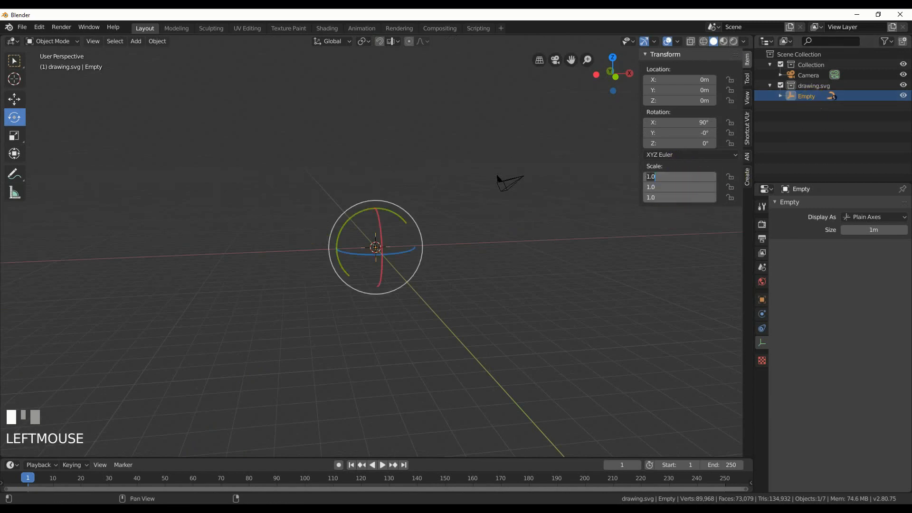
{"action": "type", "text": "50"}
{"action": "key", "text": "Return"}
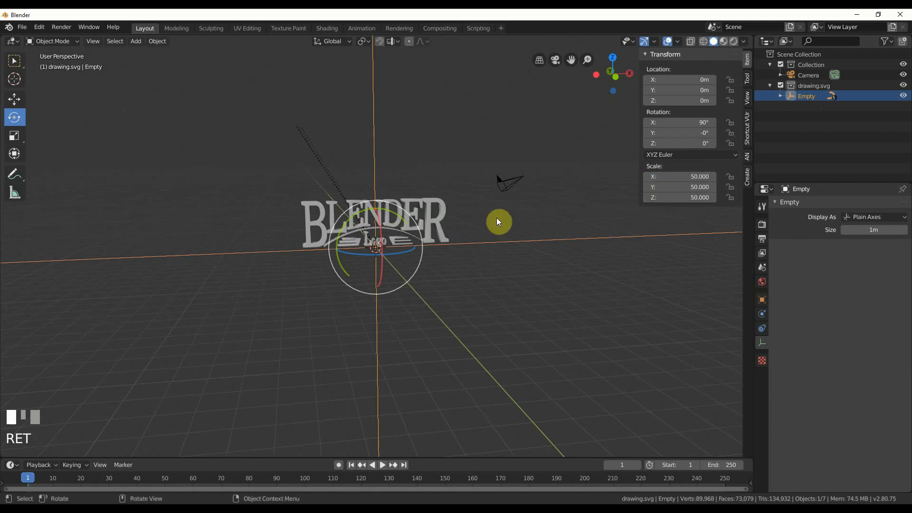
Select the camera and clear its location to bring it to the world origin.
{"action": "middle_click_drag", "start_coordinate": [585, 193], "coordinate": [555, 199]}
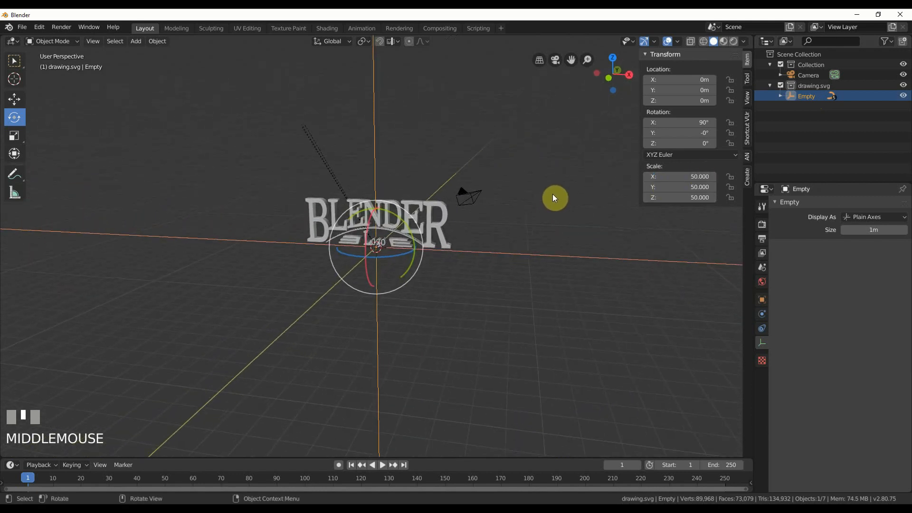
{"action": "middle_click_drag", "start_coordinate": [494, 224], "coordinate": [495, 242]}
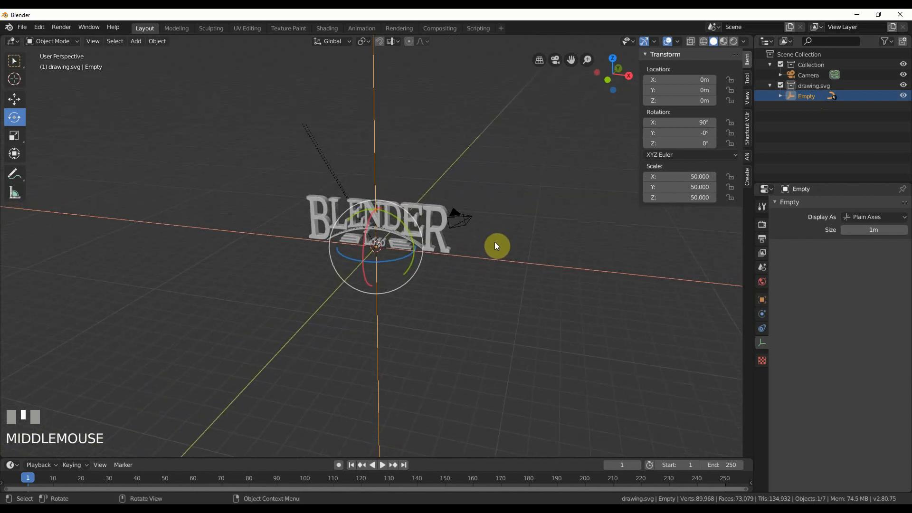
{"action": "left_click", "coordinate": [469, 224]}
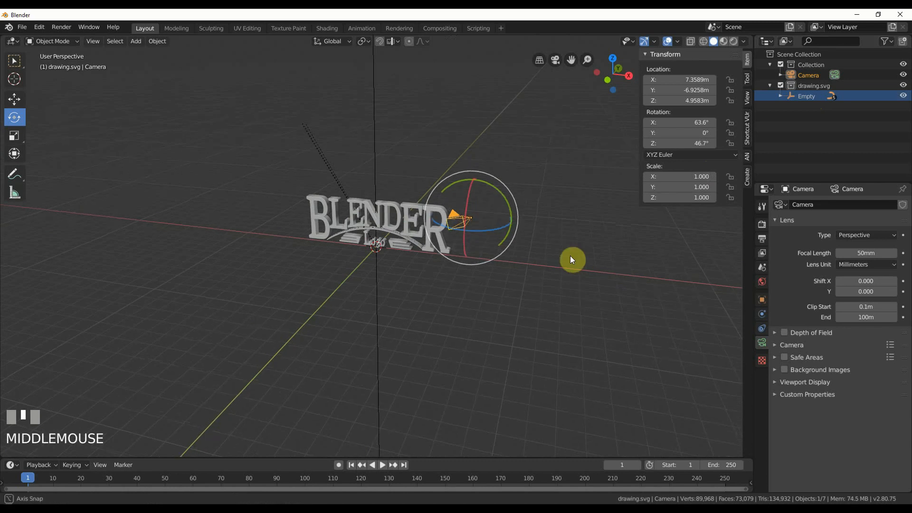
{"action": "middle_click_drag", "start_coordinate": [573, 260], "coordinate": [552, 264]}
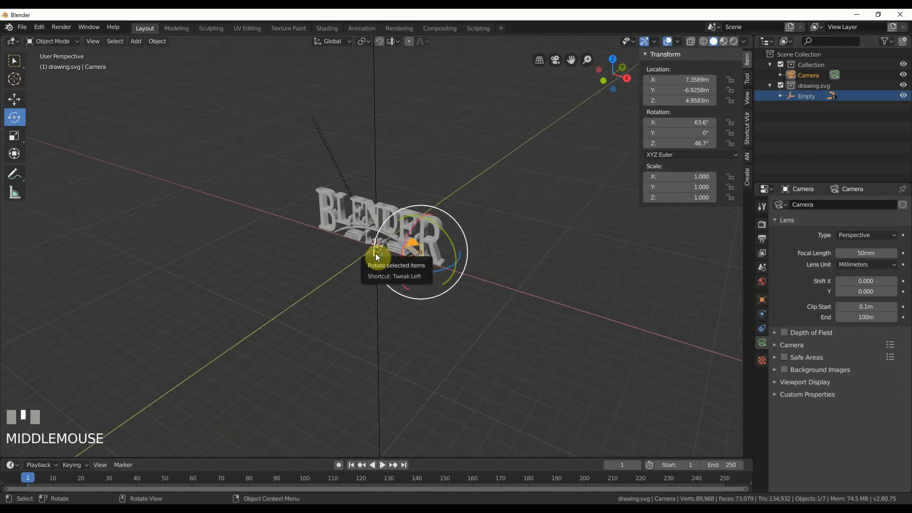
{"action": "key", "text": "alt+g"}
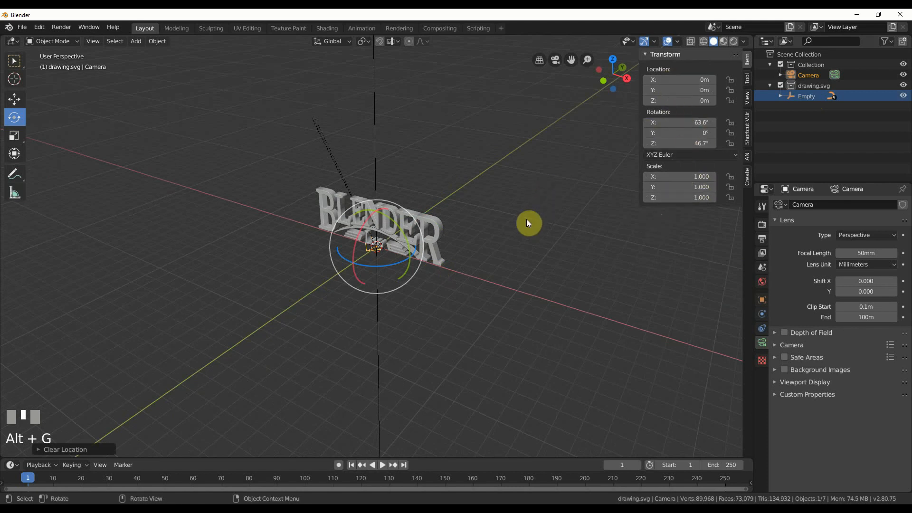
Clear the camera's rotation and set its X rotation to 90°.
{"action": "key", "text": "alt+r"}
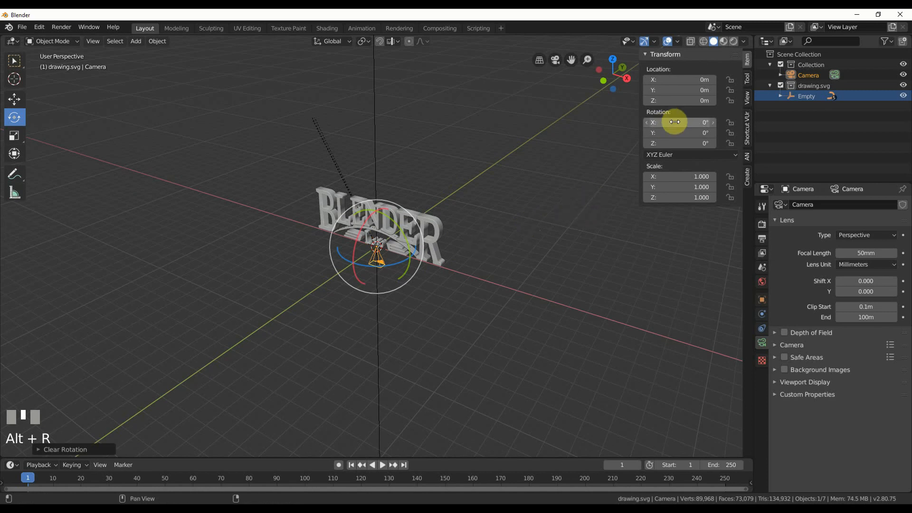
{"action": "left_click", "coordinate": [699, 123]}
{"action": "type", "text": "90"}
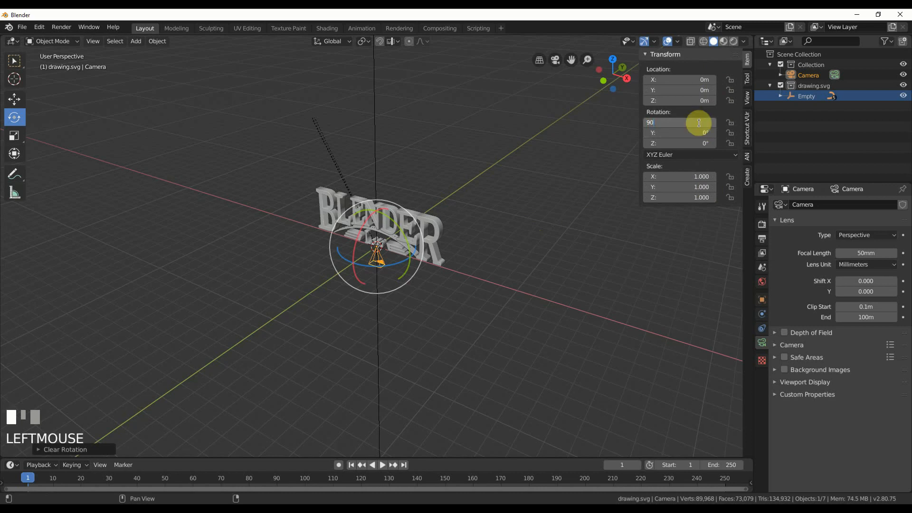
{"action": "key", "text": "Return"}
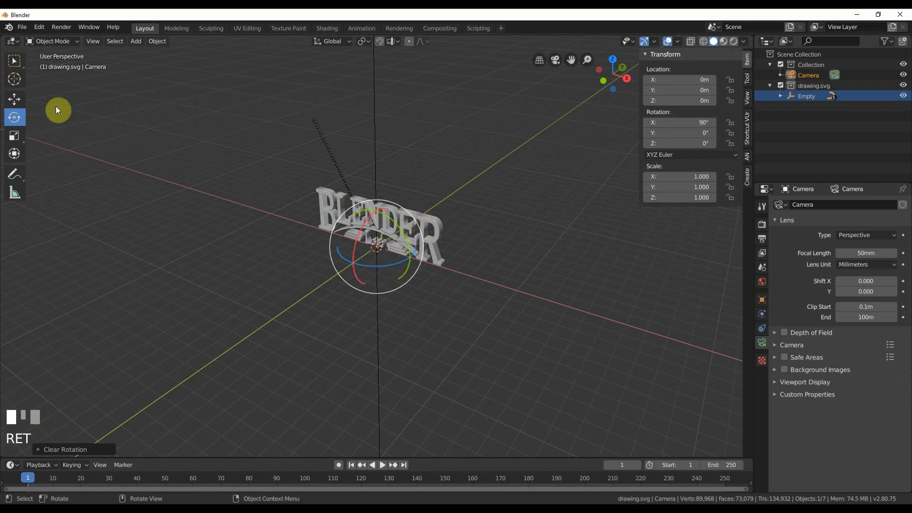
Move the camera along the Y axis to about -11.8 m, in front of the logo, and look through it.
{"action": "left_click", "coordinate": [14, 99]}
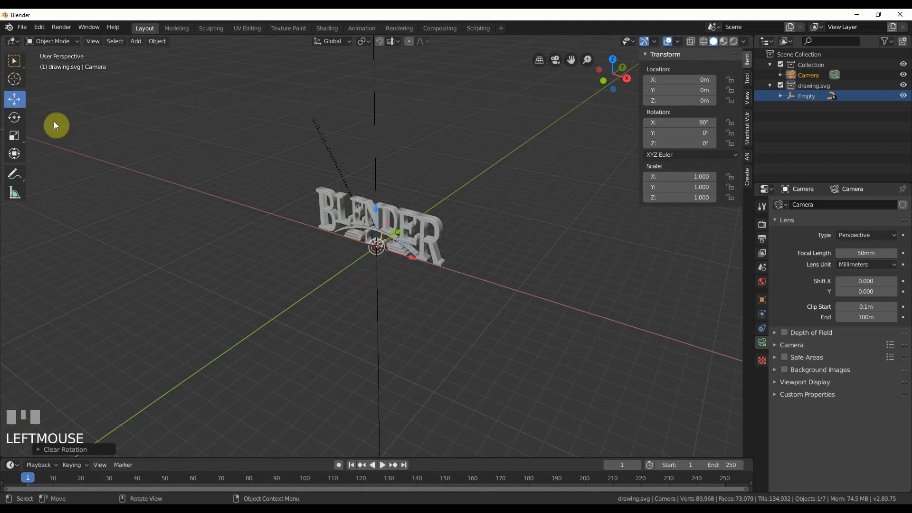
{"action": "left_click_drag", "start_coordinate": [401, 229], "coordinate": [273, 321]}
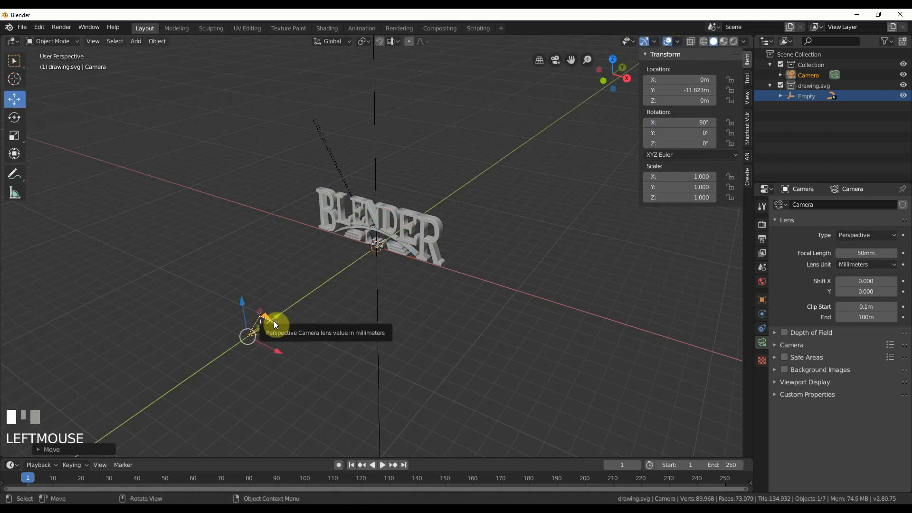
{"action": "key", "text": "KP_0"}
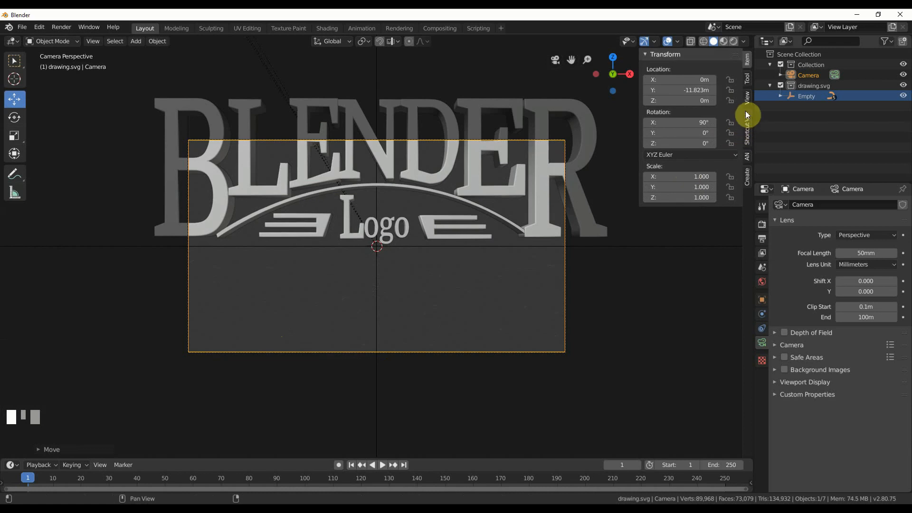
Enable Lock Camera to View and reframe the camera from about 17 m away so the whole logo is centred in its frame.
{"action": "left_click", "coordinate": [748, 82]}
{"action": "left_click", "coordinate": [746, 99]}
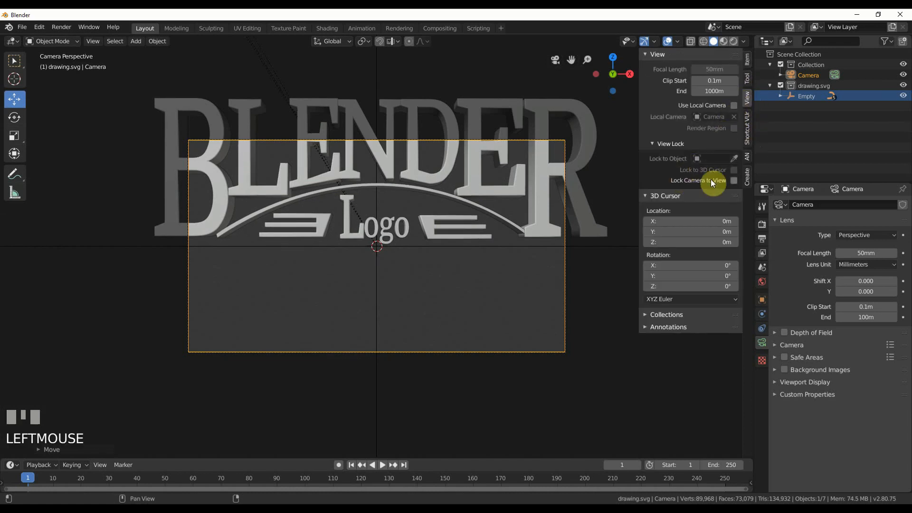
{"action": "left_click", "coordinate": [734, 181]}
{"action": "scroll", "coordinate": [446, 219], "scroll_direction": "down", "scroll_amount": 2}
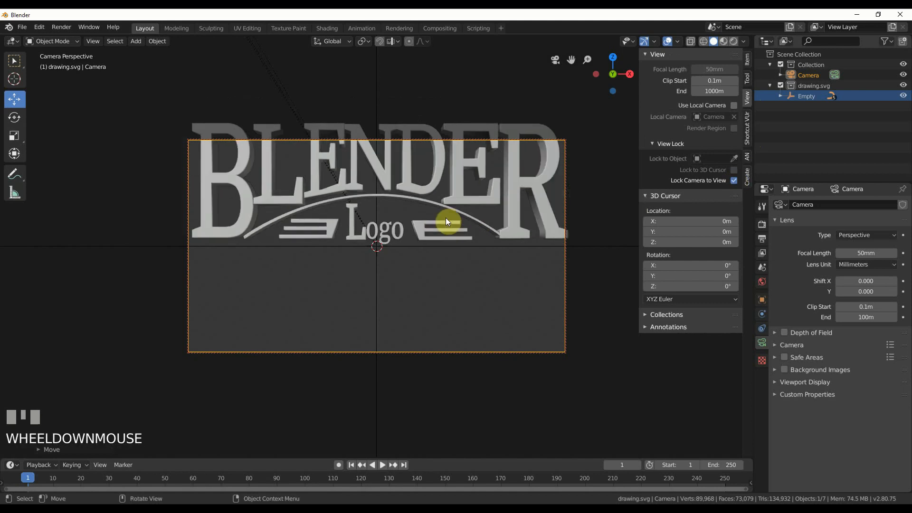
{"action": "scroll", "coordinate": [445, 217], "scroll_direction": "up", "scroll_amount": 2}
{"action": "scroll", "coordinate": [446, 217], "scroll_direction": "down", "scroll_amount": 2}
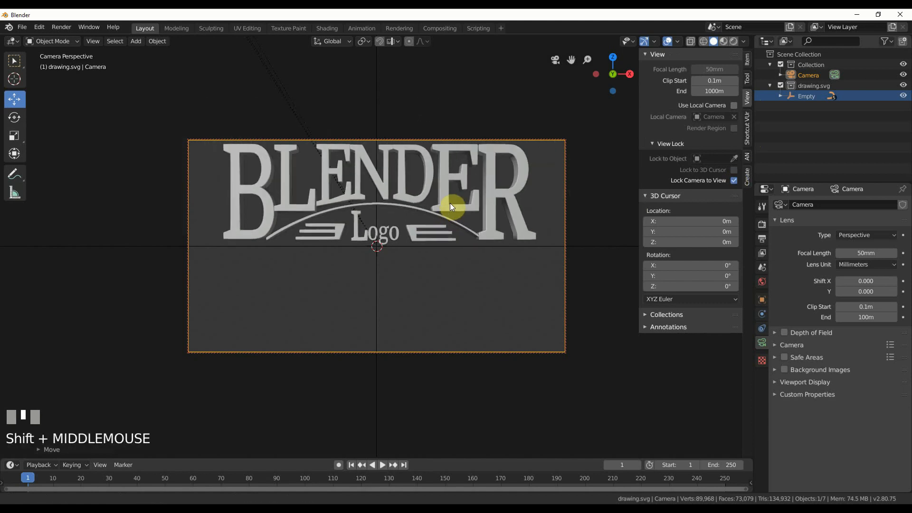
{"action": "middle_click_drag", "start_coordinate": [449, 203], "coordinate": [451, 244], "text": "shift"}
{"action": "scroll", "coordinate": [449, 250], "scroll_direction": "up", "scroll_amount": 1}
{"action": "scroll", "coordinate": [449, 249], "scroll_direction": "down", "scroll_amount": 1}
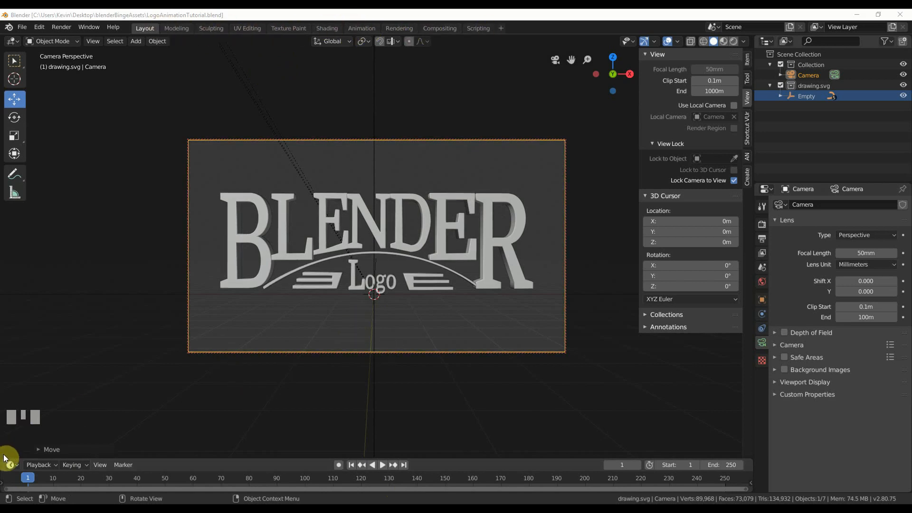
Split the 3D viewport horizontally into two areas and turn the lower one into a Shader Editor.
{"action": "left_click_drag", "start_coordinate": [6, 460], "coordinate": [15, 275]}
{"action": "left_click", "coordinate": [13, 281]}
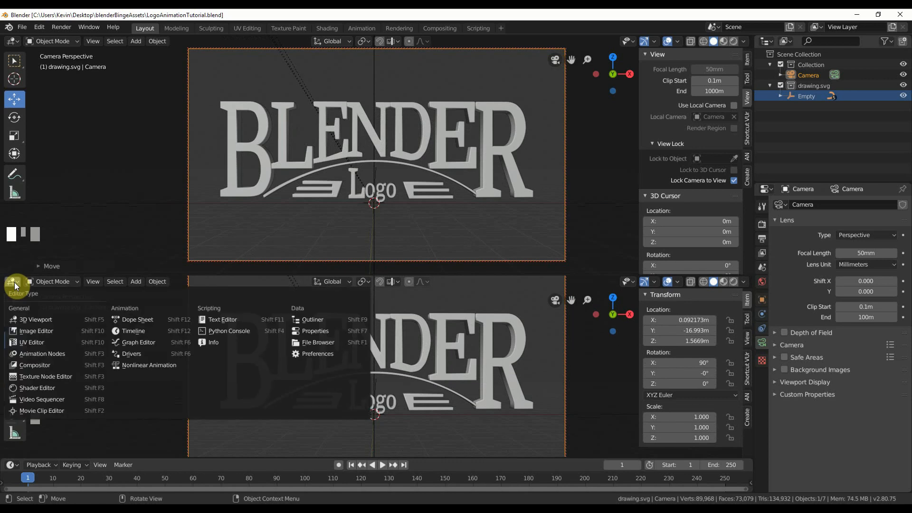
{"action": "left_click", "coordinate": [42, 389]}
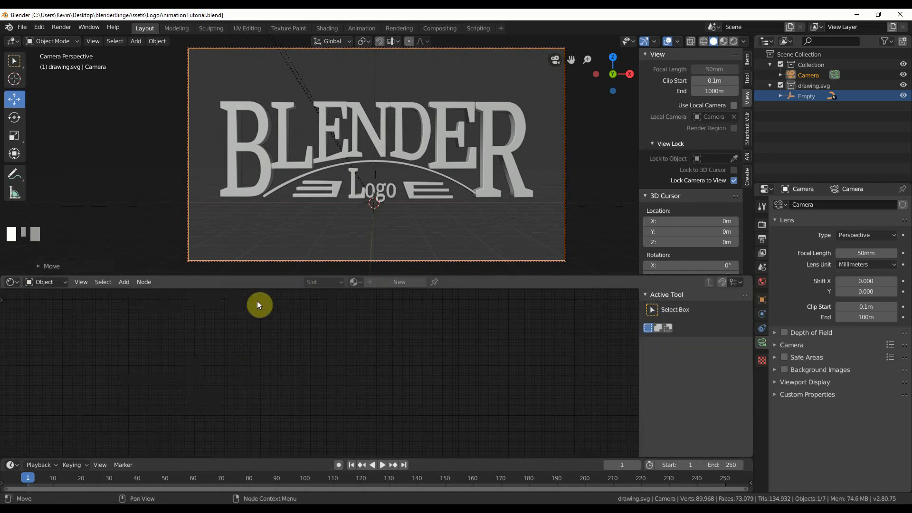
Select the BLENDER letters curve and enable Use Nodes for its SVG material.
{"action": "left_click", "coordinate": [267, 179]}
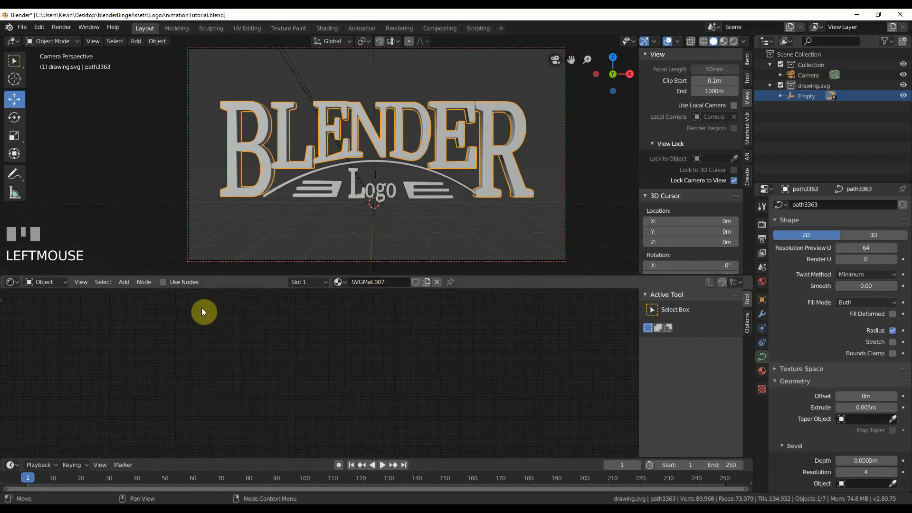
{"action": "left_click", "coordinate": [341, 282]}
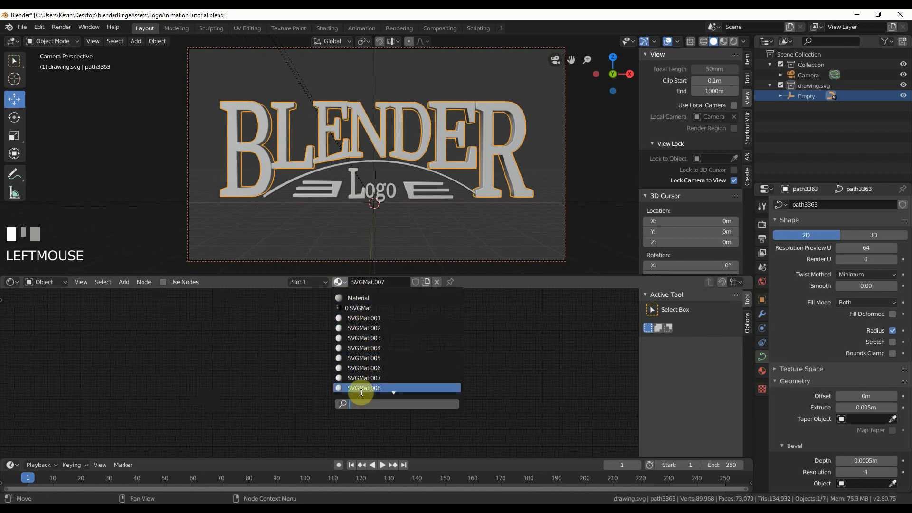
{"action": "scroll", "coordinate": [362, 393], "scroll_direction": "down", "scroll_amount": 4}
{"action": "scroll", "coordinate": [362, 392], "scroll_direction": "up", "scroll_amount": 4}
{"action": "scroll", "coordinate": [361, 393], "scroll_direction": "up", "scroll_amount": 9}
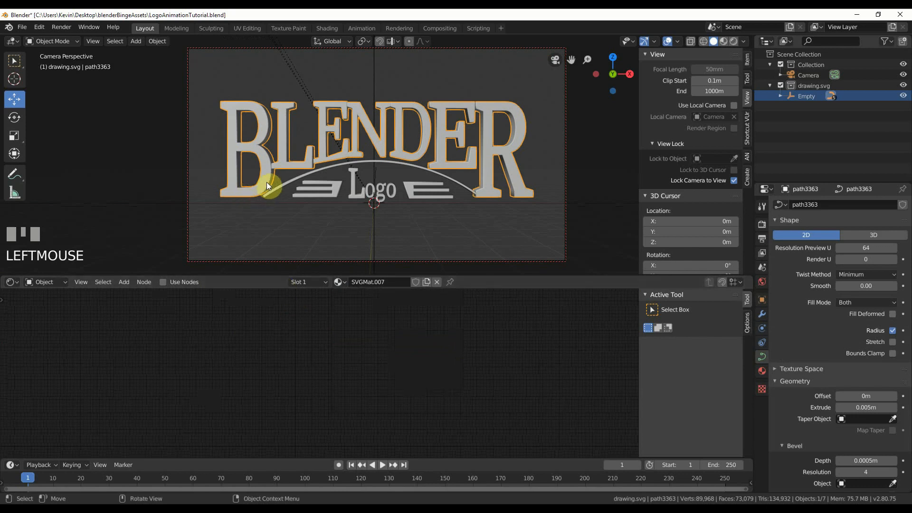
{"action": "left_click", "coordinate": [163, 283]}
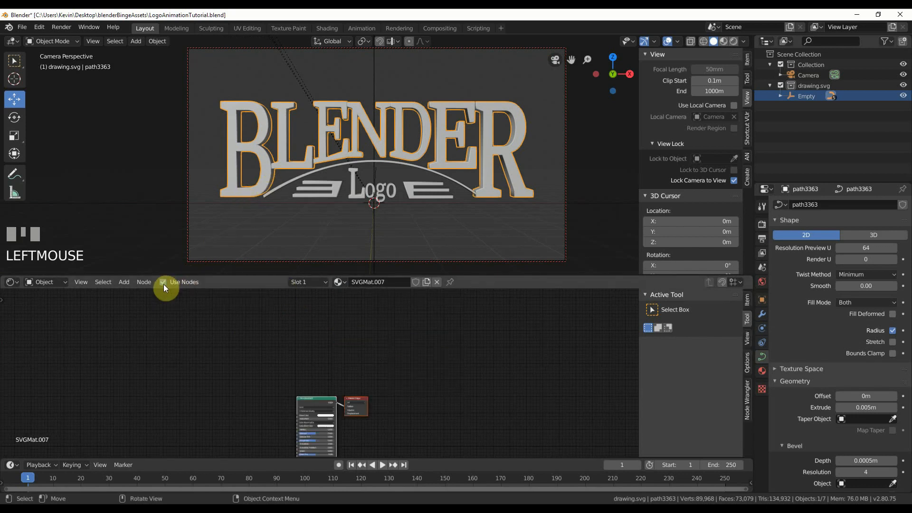
Rename the material of the BLENDER letters as Letters.
{"action": "middle_click_drag", "start_coordinate": [303, 381], "coordinate": [351, 334]}
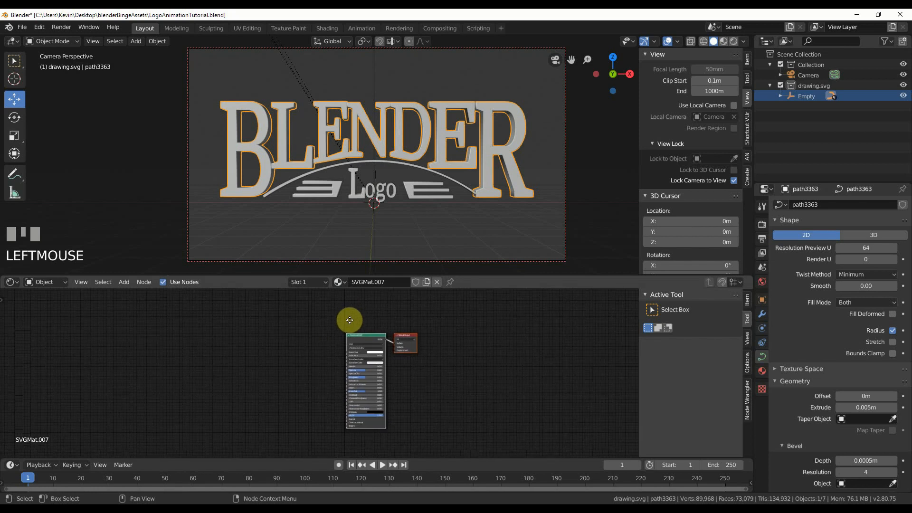
{"action": "left_click", "coordinate": [366, 281]}
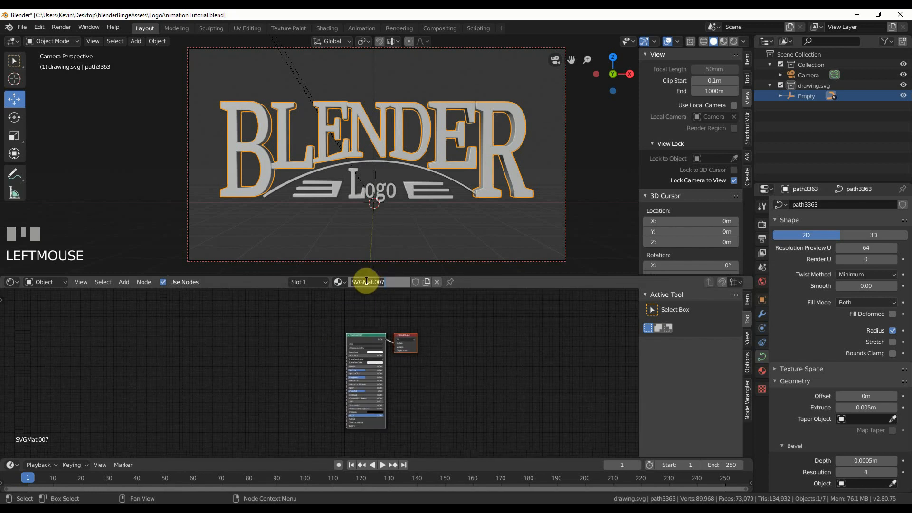
{"action": "type", "text": "Letters"}
{"action": "key", "text": "Return"}
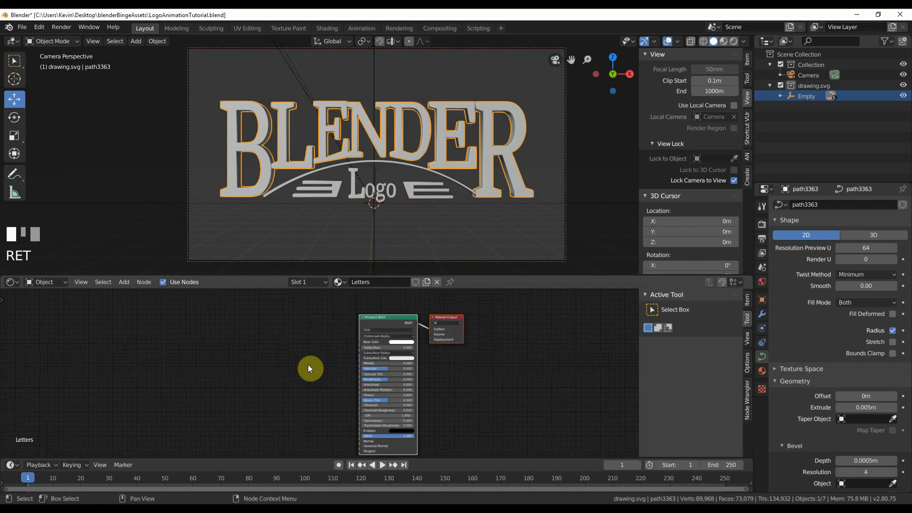
Bring the Principled BSDF node's settings into close view and switch the 3D viewport to Rendered shading.
{"action": "scroll", "coordinate": [308, 364], "scroll_direction": "up", "scroll_amount": 5}
{"action": "scroll", "coordinate": [279, 394], "scroll_direction": "up", "scroll_amount": 2}
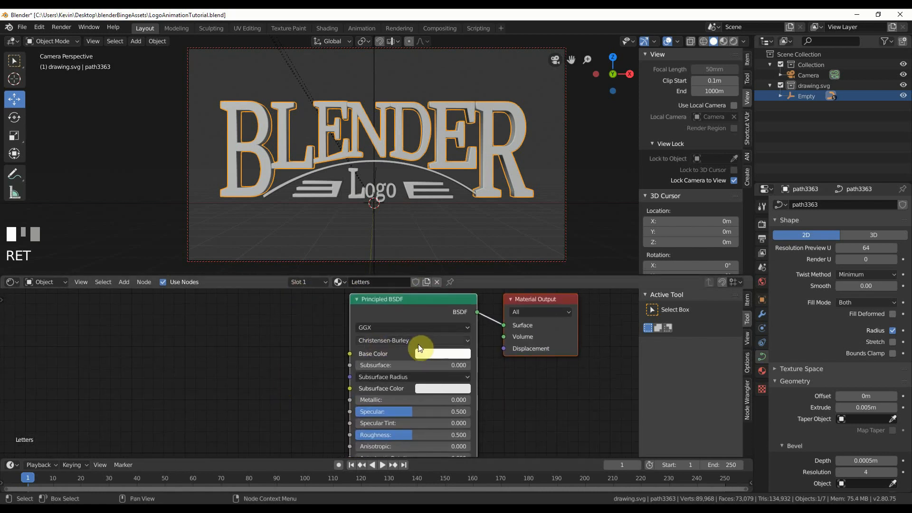
{"action": "middle_click_drag", "start_coordinate": [330, 400], "coordinate": [329, 387]}
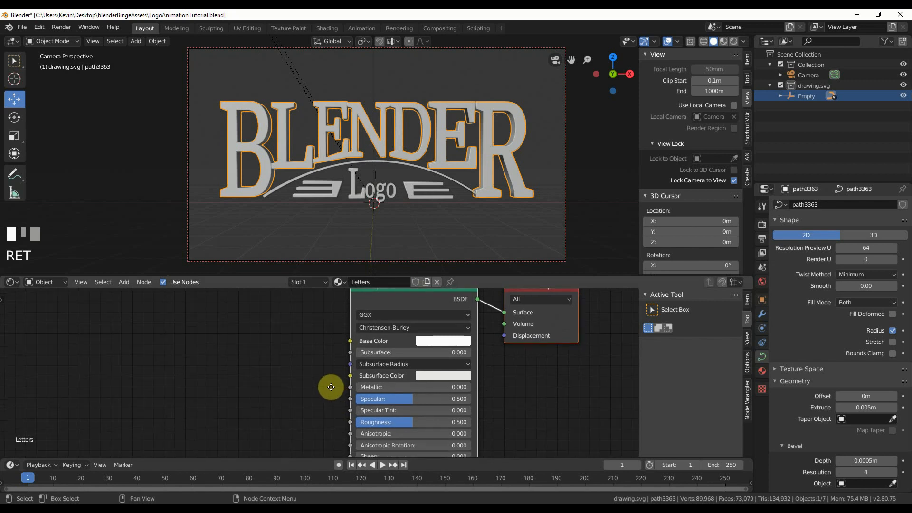
{"action": "left_click", "coordinate": [735, 39]}
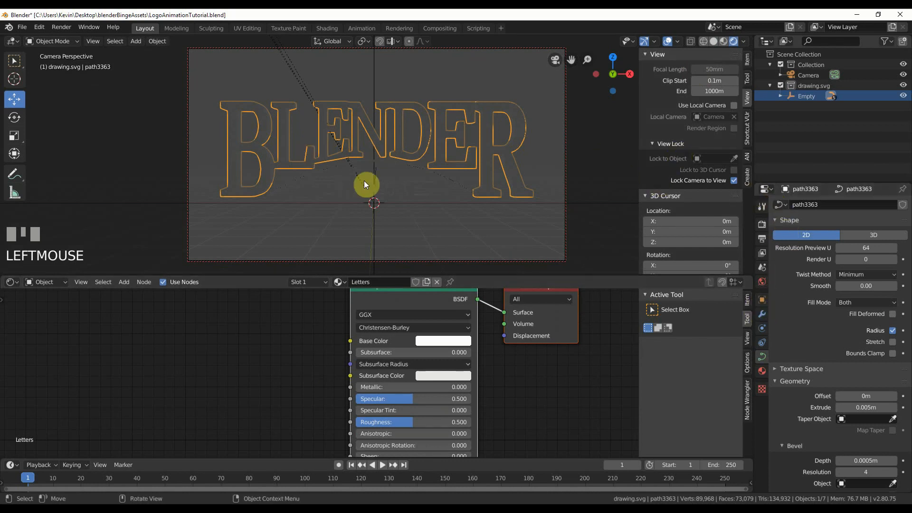
Add a Point light at the world origin and raise it along Z to the height of the BLENDER letters.
{"action": "left_click", "coordinate": [130, 40]}
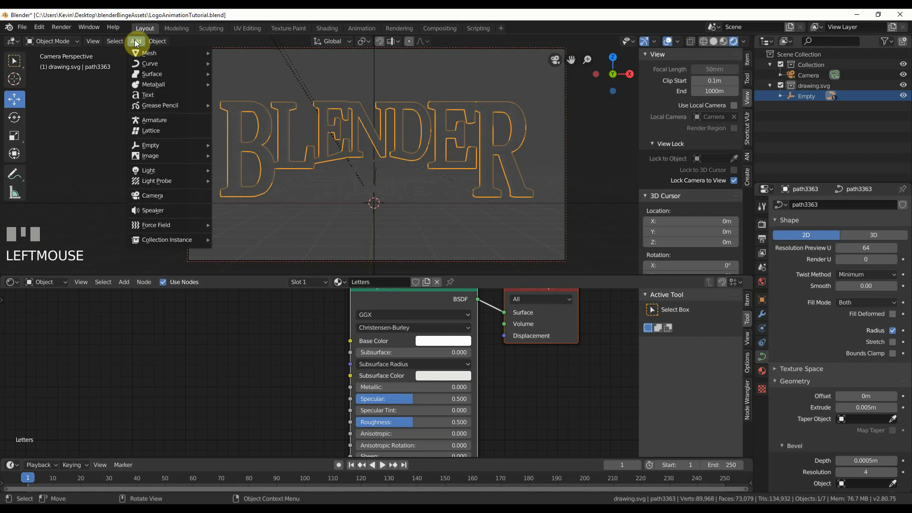
{"action": "mouse_move", "coordinate": [161, 171]}
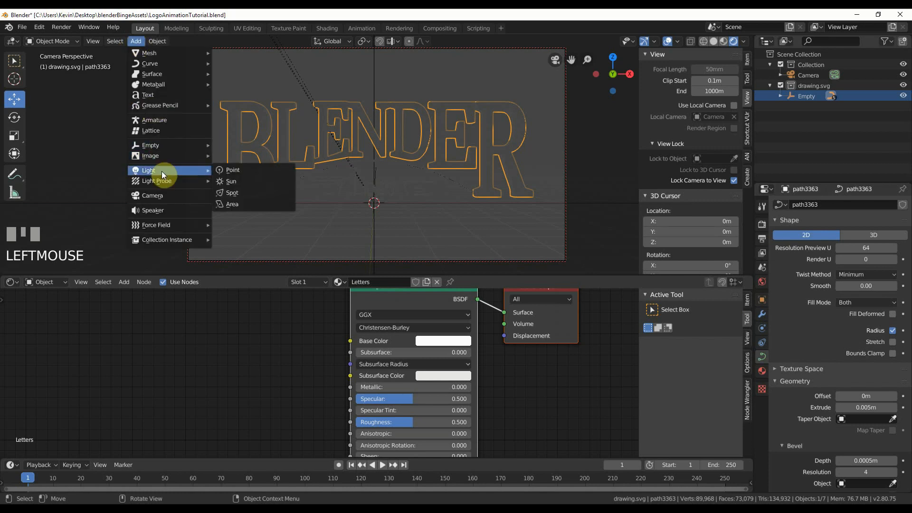
{"action": "left_click", "coordinate": [232, 171]}
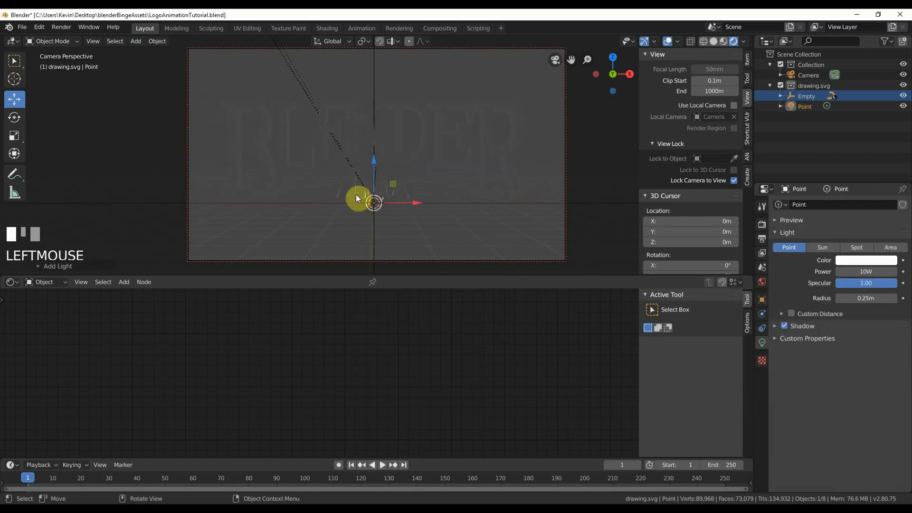
{"action": "left_click_drag", "start_coordinate": [374, 163], "coordinate": [386, 97]}
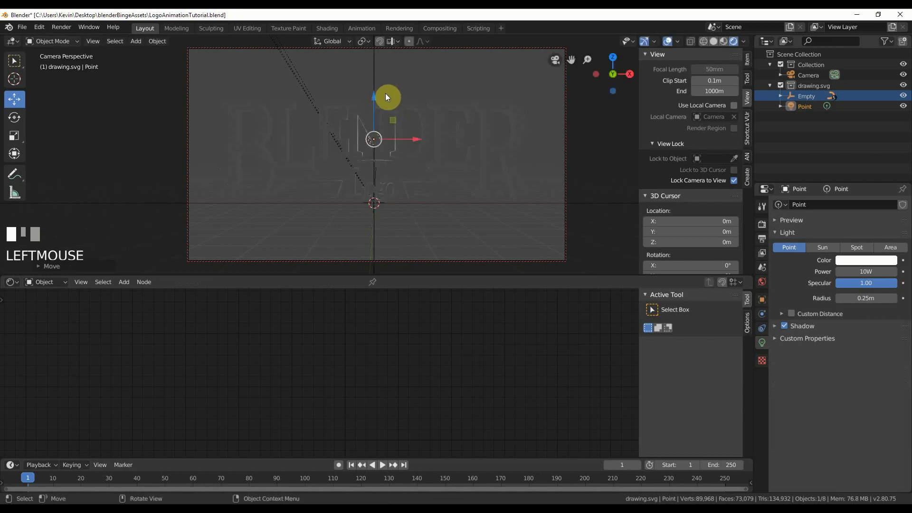
Disable Lock Camera to View, leave the camera view and move the point light along Y to the front of the logo.
{"action": "scroll", "coordinate": [709, 244], "scroll_direction": "down", "scroll_amount": 3}
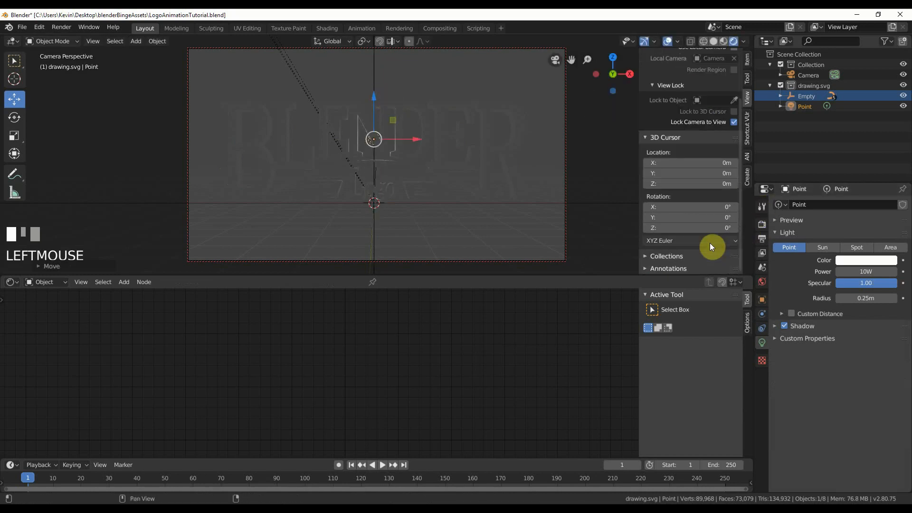
{"action": "scroll", "coordinate": [710, 243], "scroll_direction": "up", "scroll_amount": 3}
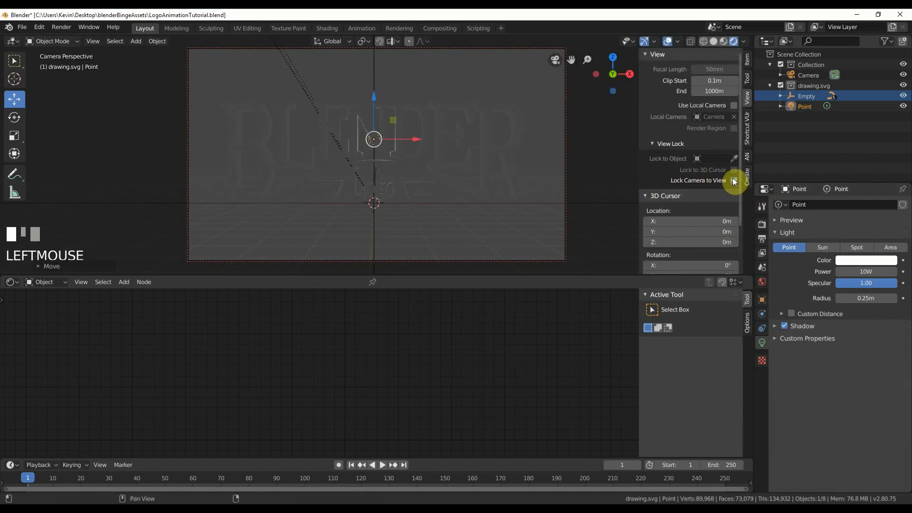
{"action": "middle_click_drag", "start_coordinate": [607, 134], "coordinate": [399, 126]}
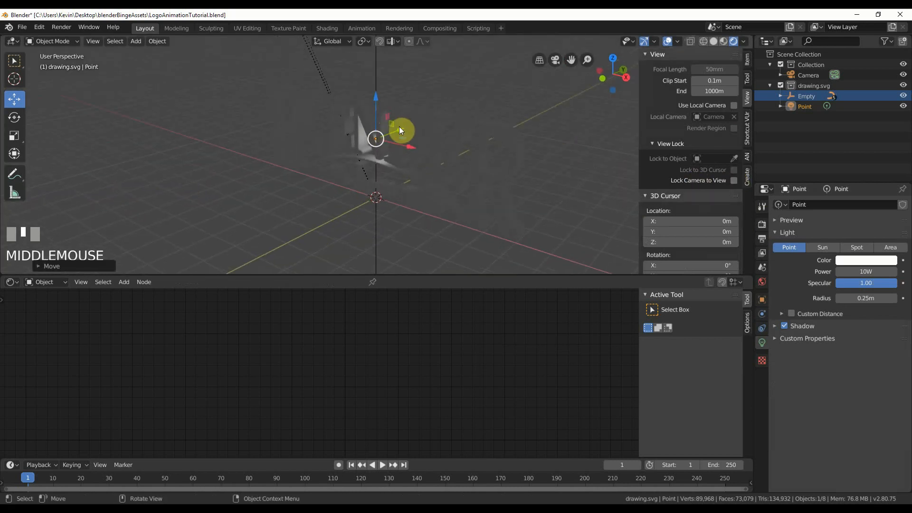
{"action": "left_click_drag", "start_coordinate": [400, 128], "coordinate": [369, 138]}
Set the point light's power to 150 W, move it slightly farther out in front of the logo and return to the camera view.
{"action": "left_click", "coordinate": [860, 270]}
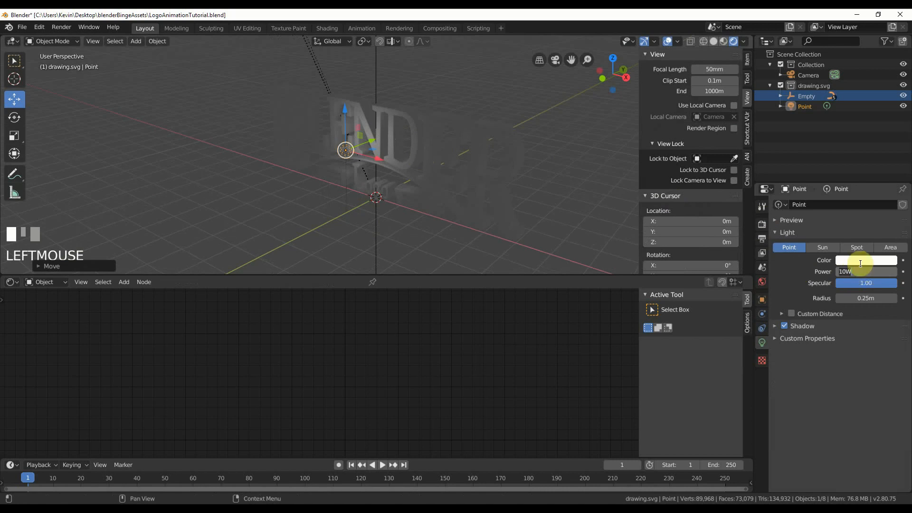
{"action": "type", "text": "150"}
{"action": "key", "text": "Return"}
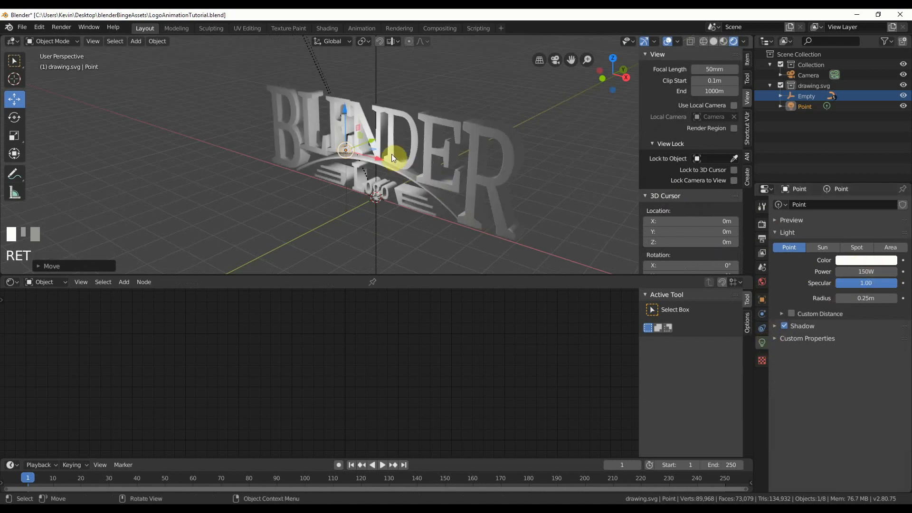
{"action": "left_click_drag", "start_coordinate": [372, 139], "coordinate": [361, 146]}
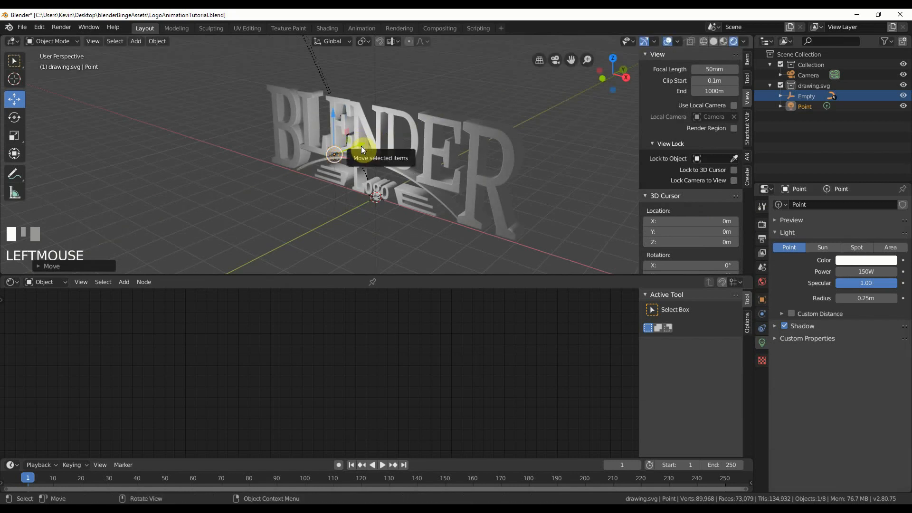
{"action": "key", "text": "KP_0"}
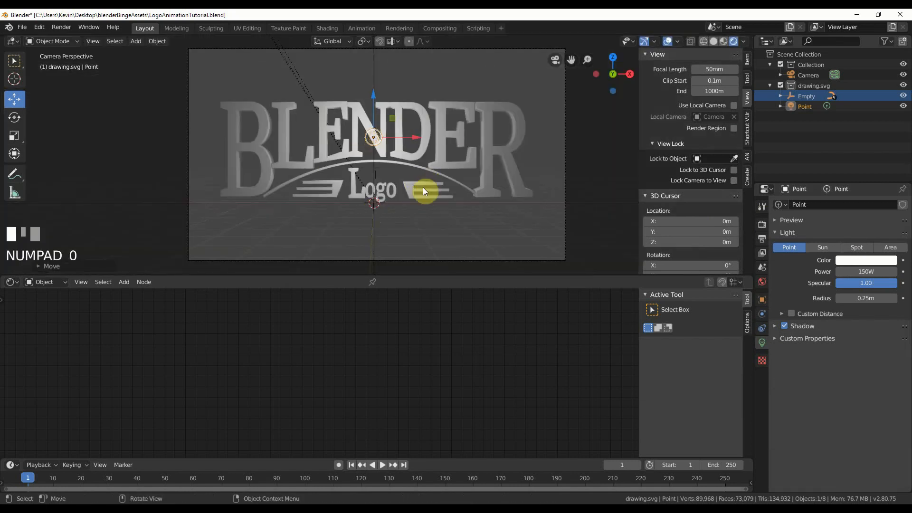
Give the Letters material of the BLENDER letters a light cyan-blue base color and a Metallic value of 1.000.
{"action": "left_click", "coordinate": [256, 147]}
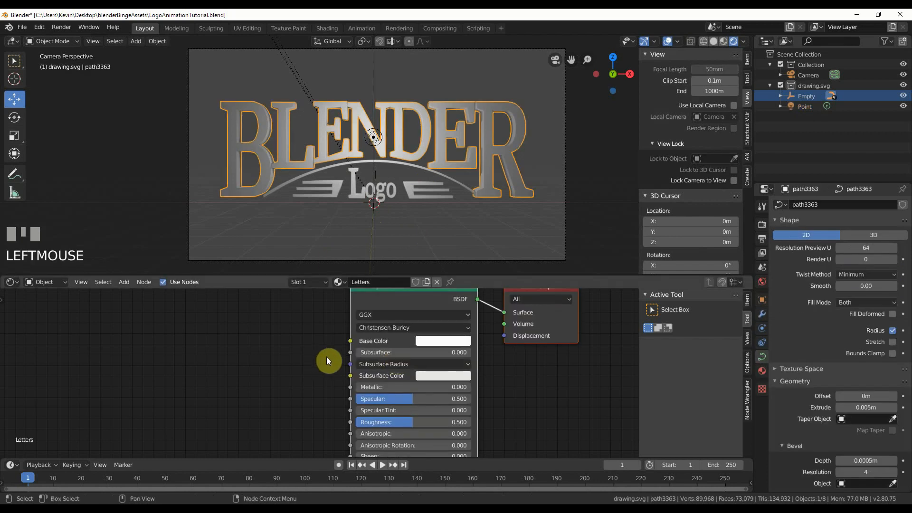
{"action": "left_click", "coordinate": [444, 341]}
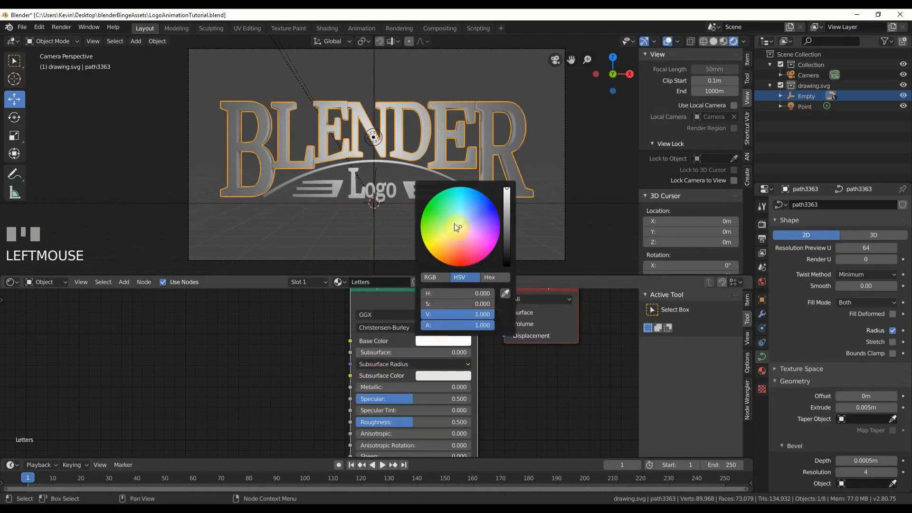
{"action": "left_click", "coordinate": [461, 210]}
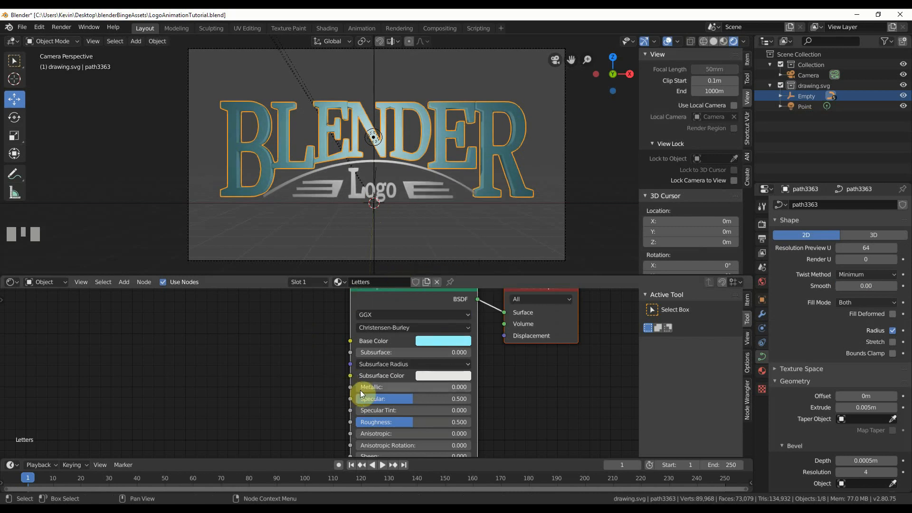
{"action": "left_click_drag", "start_coordinate": [360, 387], "coordinate": [470, 387]}
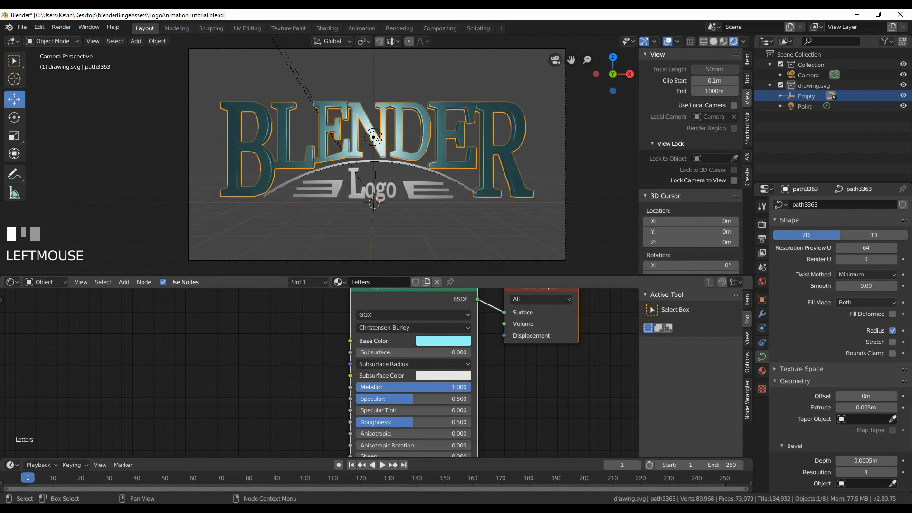
{"action": "middle_click_drag", "start_coordinate": [313, 398], "coordinate": [326, 362]}
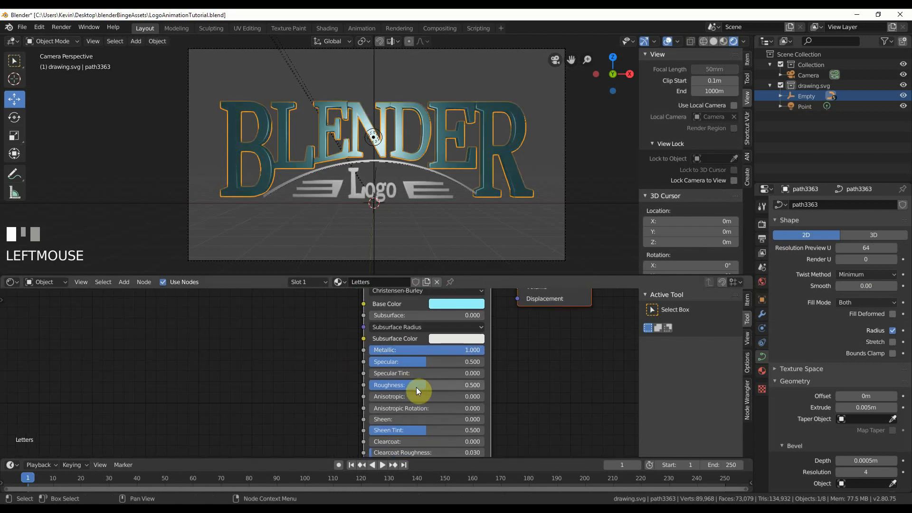
{"action": "mouse_move", "coordinate": [316, 395]}
{"action": "middle_mouse_down"}
{"action": "mouse_move", "coordinate": [322, 307]}
{"action": "mouse_move", "coordinate": [333, 394]}
{"action": "middle_mouse_up"}
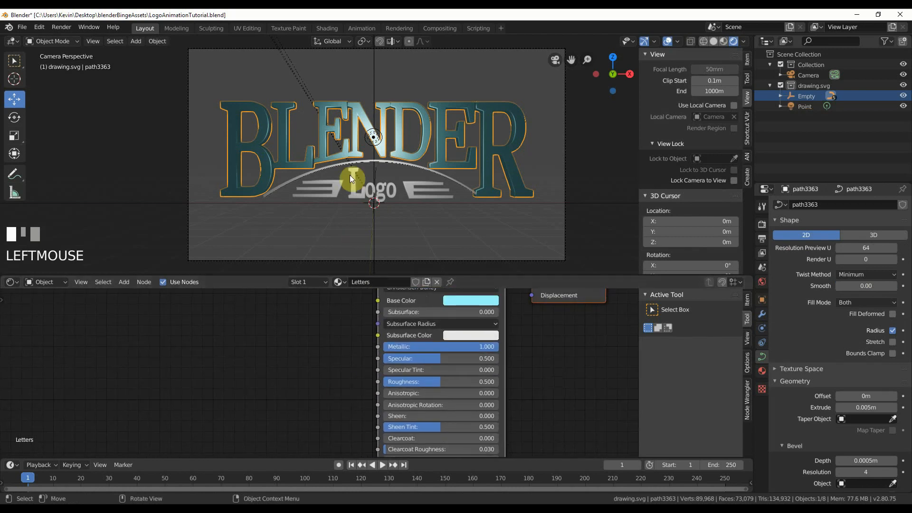
Assign the existing Letters material to the arc under BLENDER and to the striped wings beside the word Logo.
{"action": "left_click", "coordinate": [338, 164]}
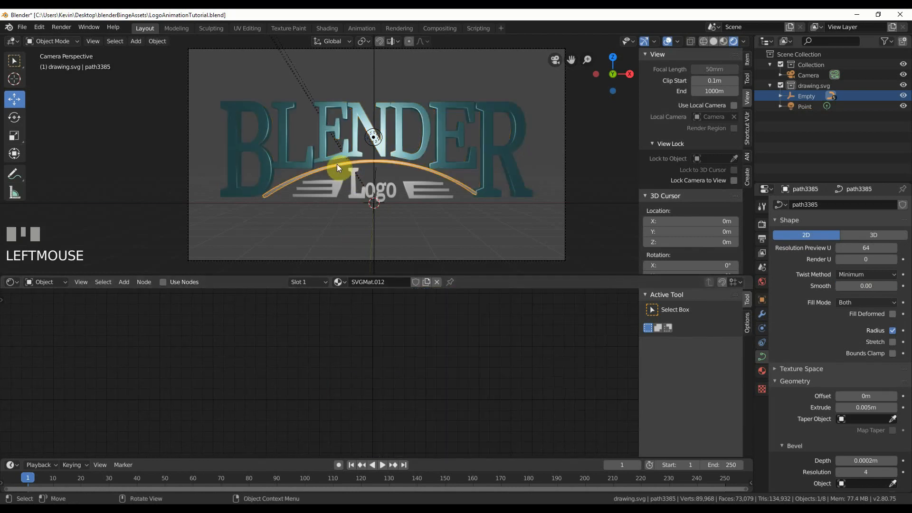
{"action": "left_click", "coordinate": [338, 282]}
{"action": "scroll", "coordinate": [346, 333], "scroll_direction": "up", "scroll_amount": 4}
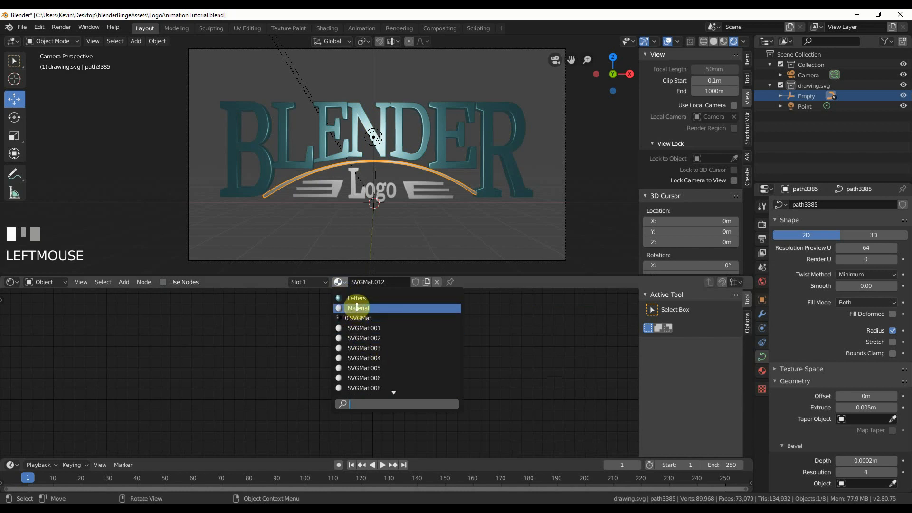
{"action": "left_click", "coordinate": [356, 299]}
{"action": "left_click", "coordinate": [335, 193]}
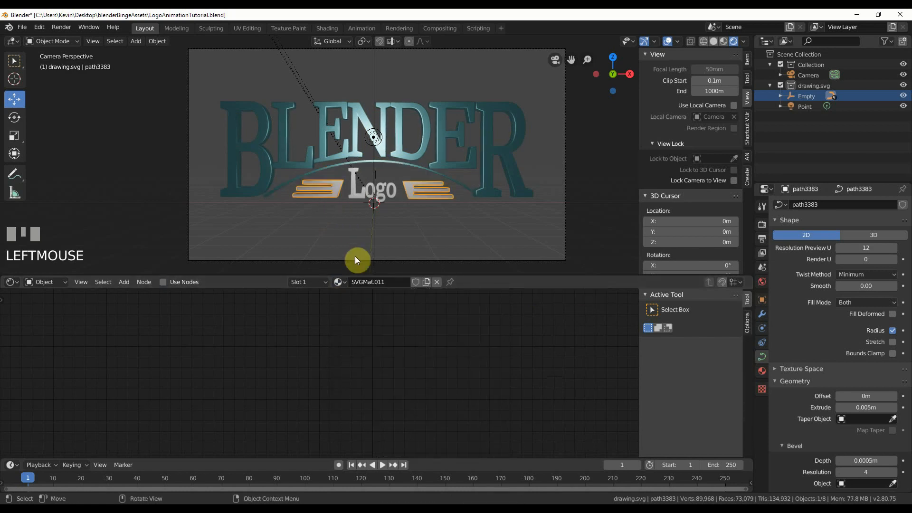
{"action": "left_click", "coordinate": [339, 281]}
{"action": "scroll", "coordinate": [343, 339], "scroll_direction": "up", "scroll_amount": 4}
{"action": "left_click", "coordinate": [356, 300]}
Assign the Letters material to the L and the remaining letters of the word Logo, leaving nothing selected.
{"action": "left_click", "coordinate": [373, 203]}
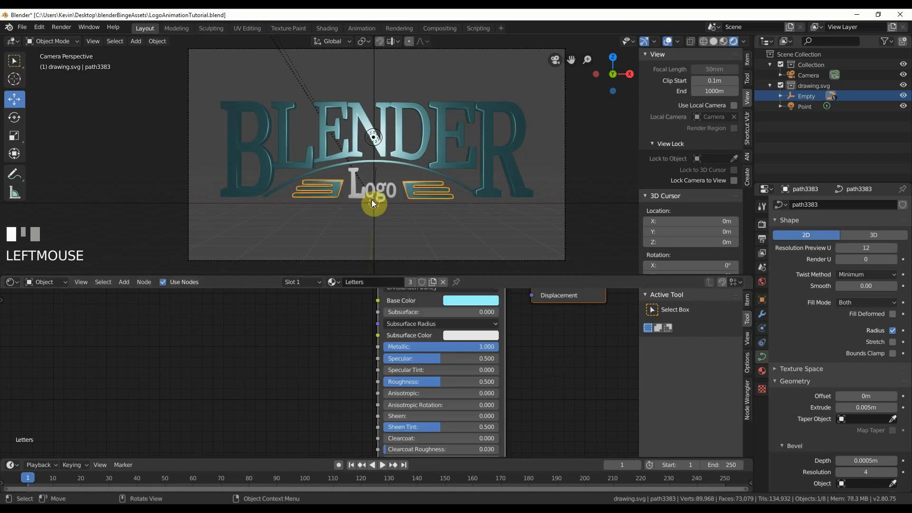
{"action": "left_click", "coordinate": [355, 197]}
{"action": "left_click", "coordinate": [339, 281]}
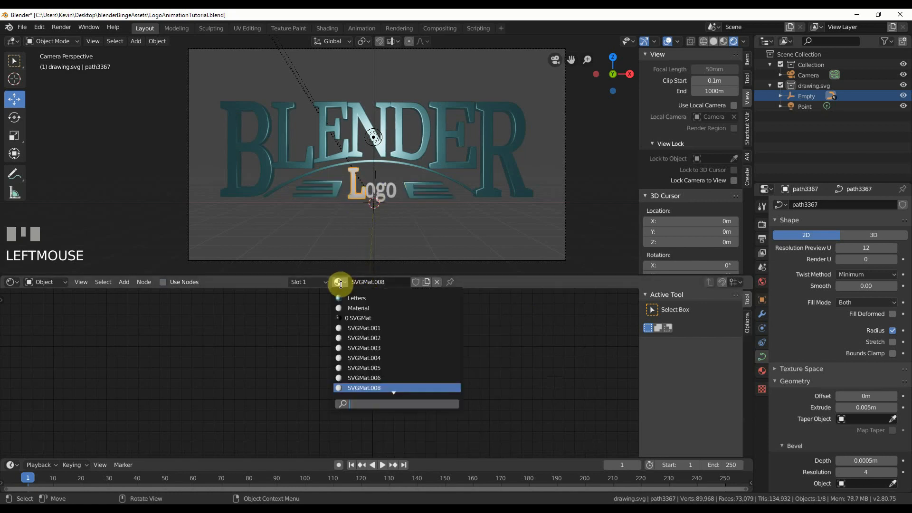
{"action": "scroll", "coordinate": [344, 320], "scroll_direction": "up", "scroll_amount": 3}
{"action": "left_click", "coordinate": [356, 298]}
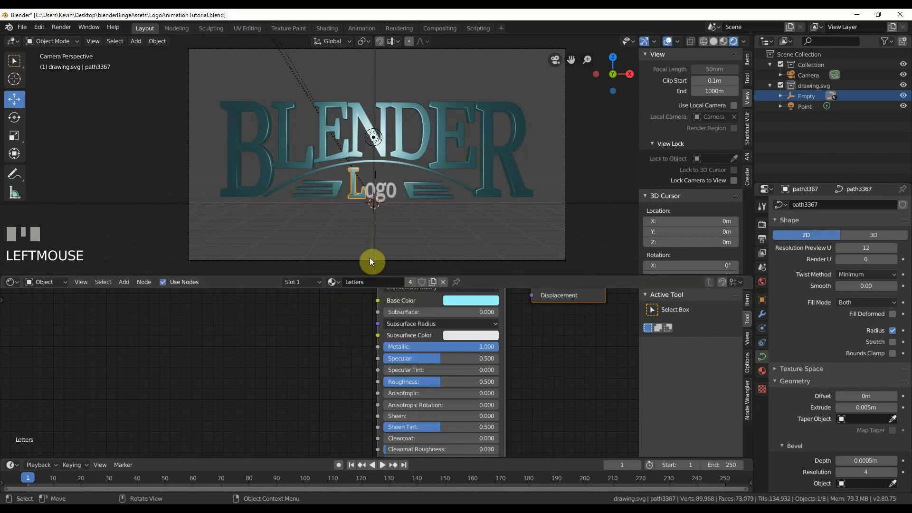
{"action": "left_click", "coordinate": [390, 190]}
{"action": "left_click", "coordinate": [332, 281]}
{"action": "scroll", "coordinate": [343, 301], "scroll_direction": "up", "scroll_amount": 3}
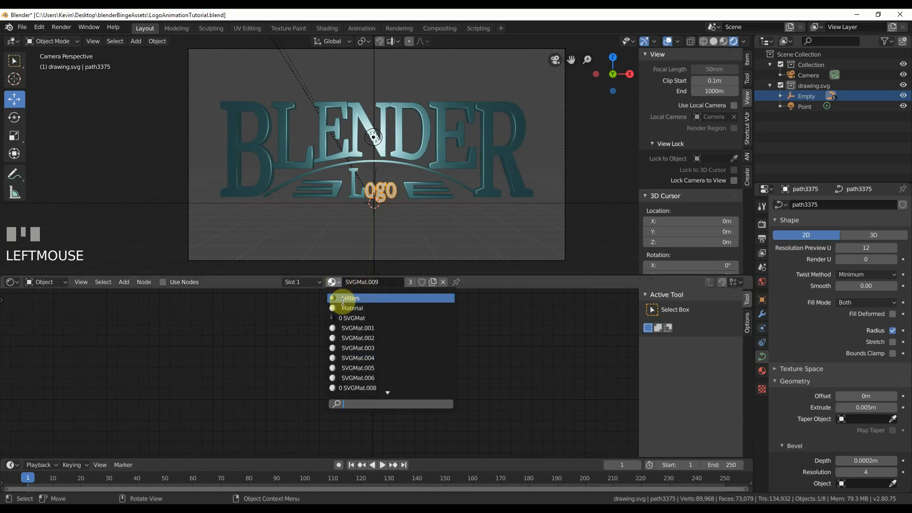
{"action": "left_click", "coordinate": [343, 300]}
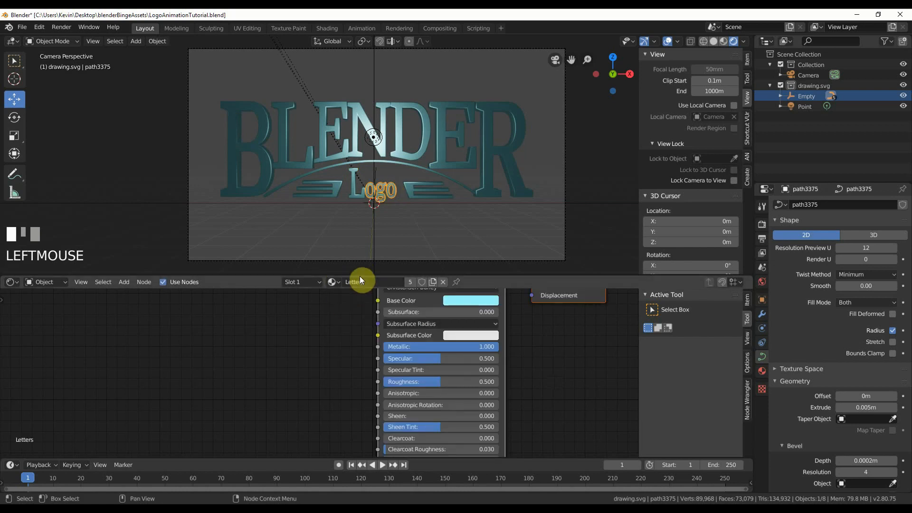
{"action": "left_click", "coordinate": [401, 229]}
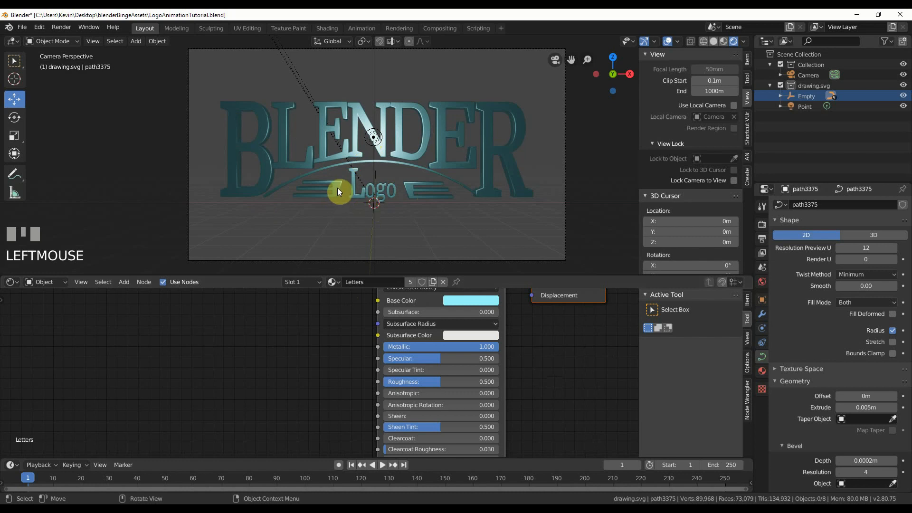
Set the Roughness of the Letters material's Principled BSDF to 0.571.
{"action": "middle_click_drag", "start_coordinate": [307, 321], "coordinate": [293, 354]}
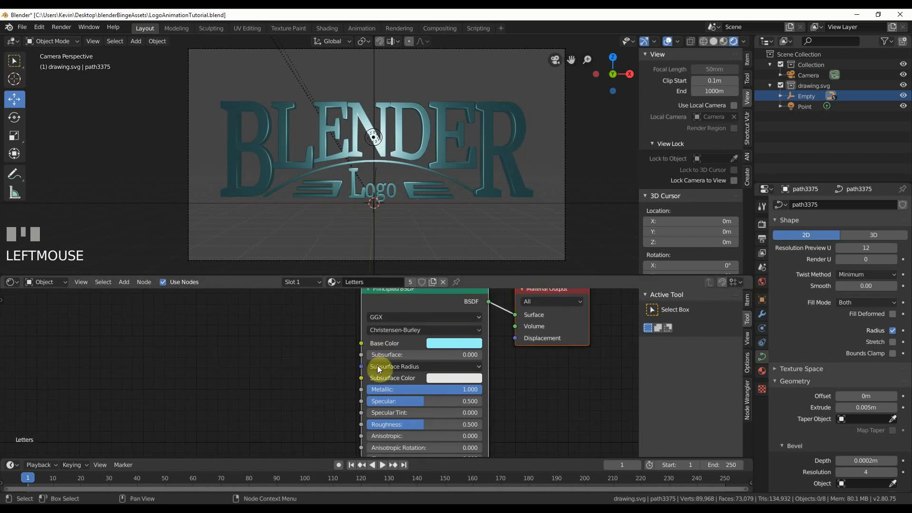
{"action": "middle_click_drag", "start_coordinate": [312, 384], "coordinate": [316, 340]}
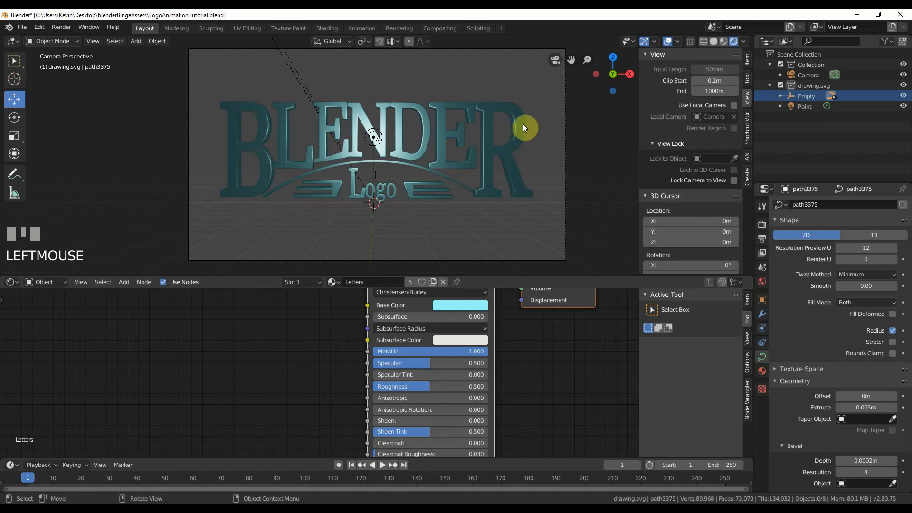
{"action": "scroll", "coordinate": [239, 373], "scroll_direction": "down", "scroll_amount": 2}
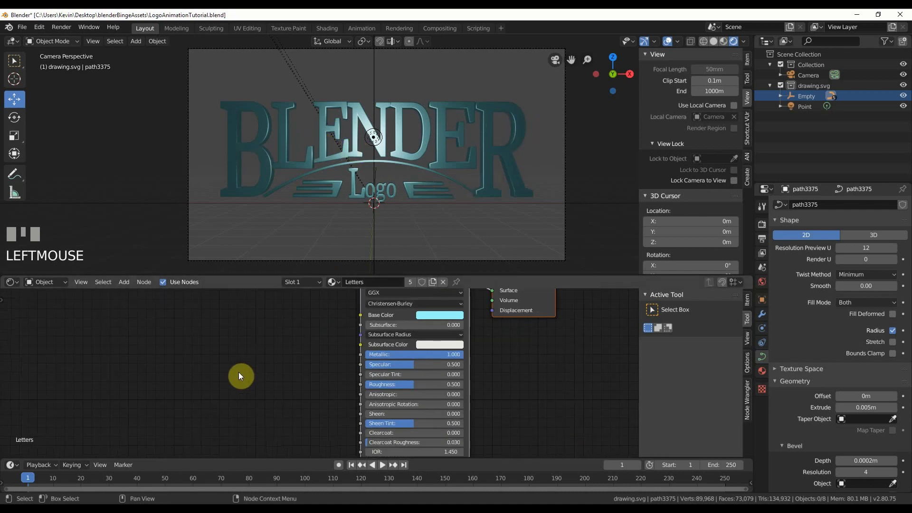
{"action": "middle_click_drag", "start_coordinate": [239, 373], "coordinate": [260, 350]}
{"action": "left_click_drag", "start_coordinate": [423, 364], "coordinate": [443, 364]}
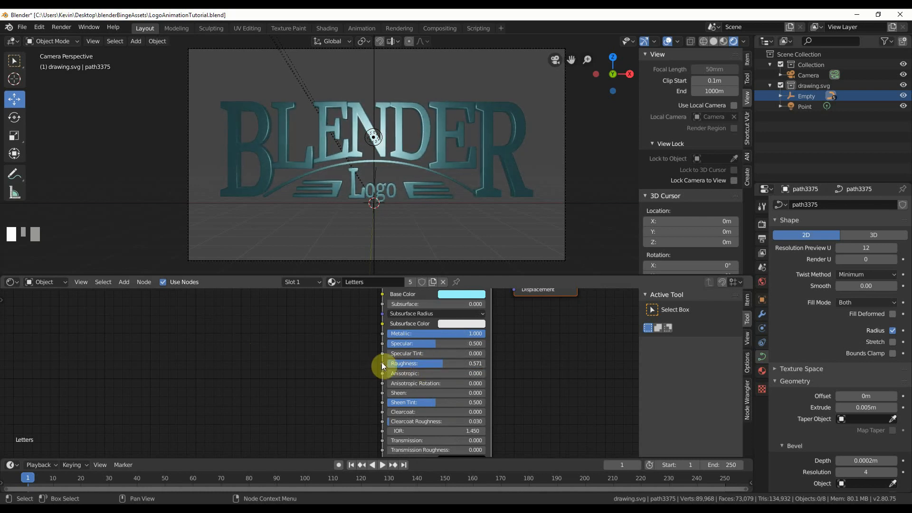
Add a Musgrave Texture node to the Letters material and connect its Fac output to the Principled BSDF's Roughness.
{"action": "left_click", "coordinate": [124, 281]}
{"action": "mouse_move", "coordinate": [139, 340]}
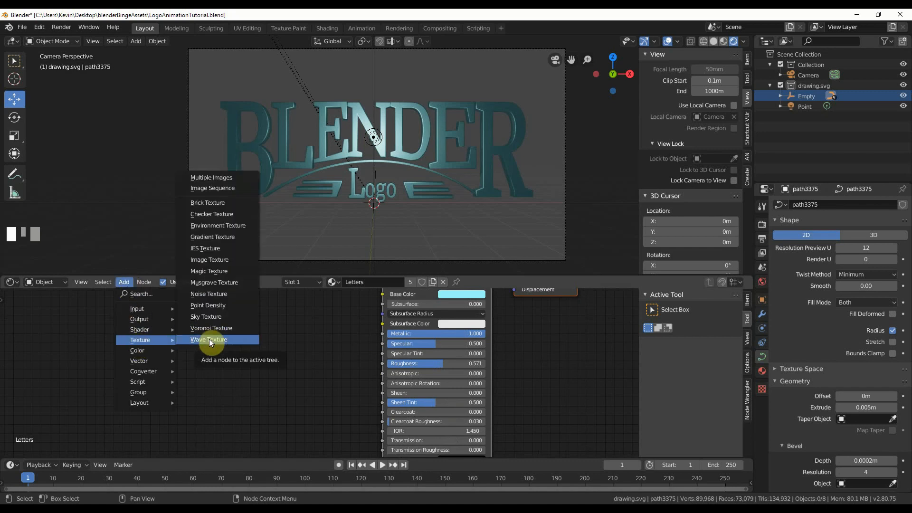
{"action": "left_click", "coordinate": [207, 283]}
{"action": "left_click_drag", "start_coordinate": [232, 344], "coordinate": [387, 363]}
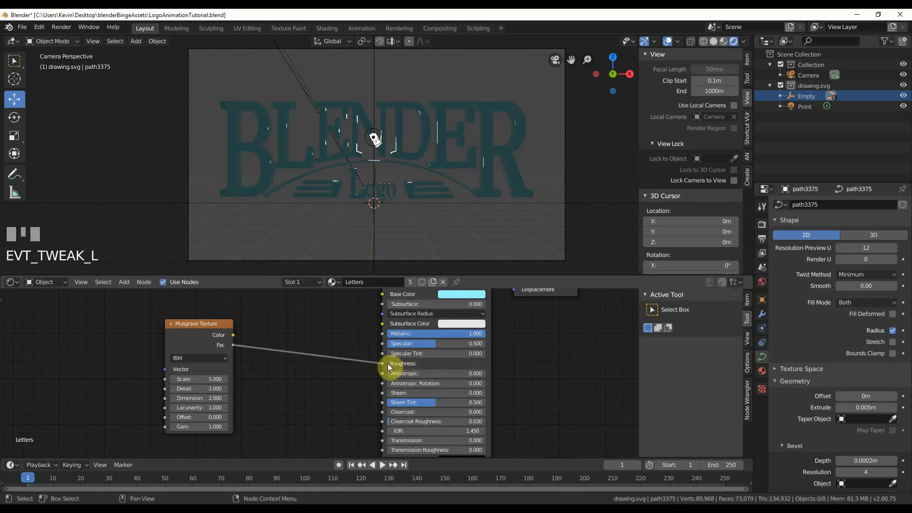
{"action": "middle_click_drag", "start_coordinate": [261, 383], "coordinate": [307, 381]}
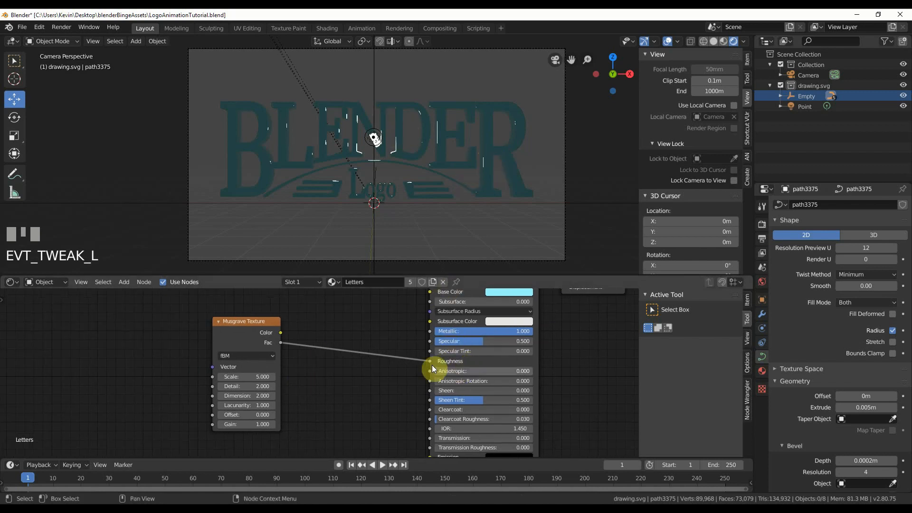
Set the Musgrave Texture's Scale to 410.300 and its type to Hybrid Multifractal.
{"action": "left_click_drag", "start_coordinate": [260, 378], "coordinate": [547, 377]}
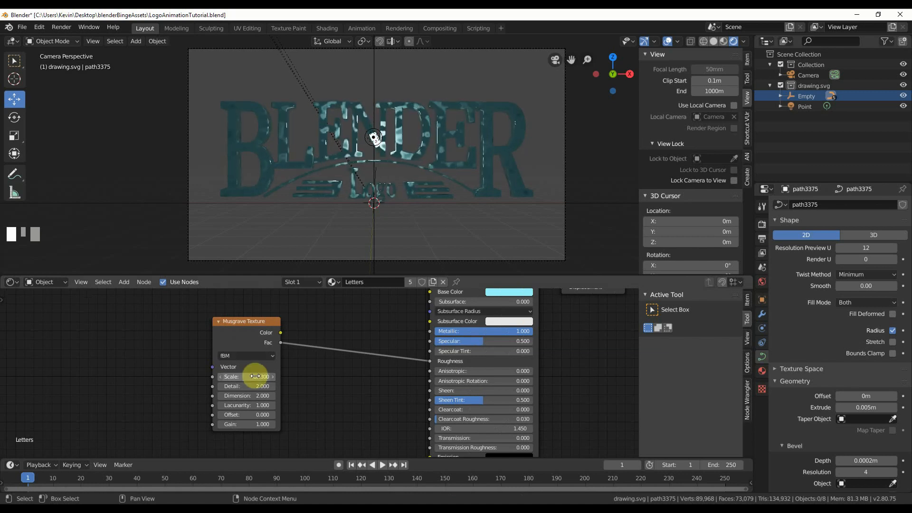
{"action": "left_click", "coordinate": [230, 357]}
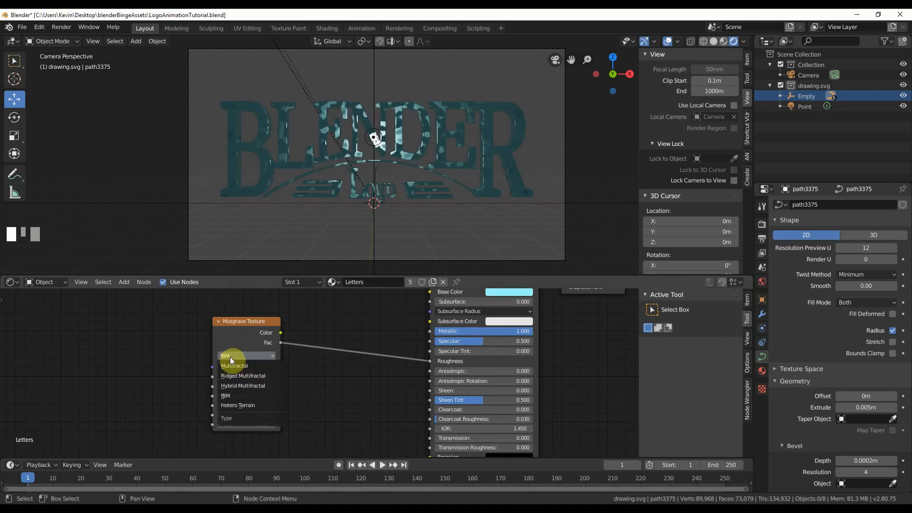
{"action": "left_click", "coordinate": [247, 386]}
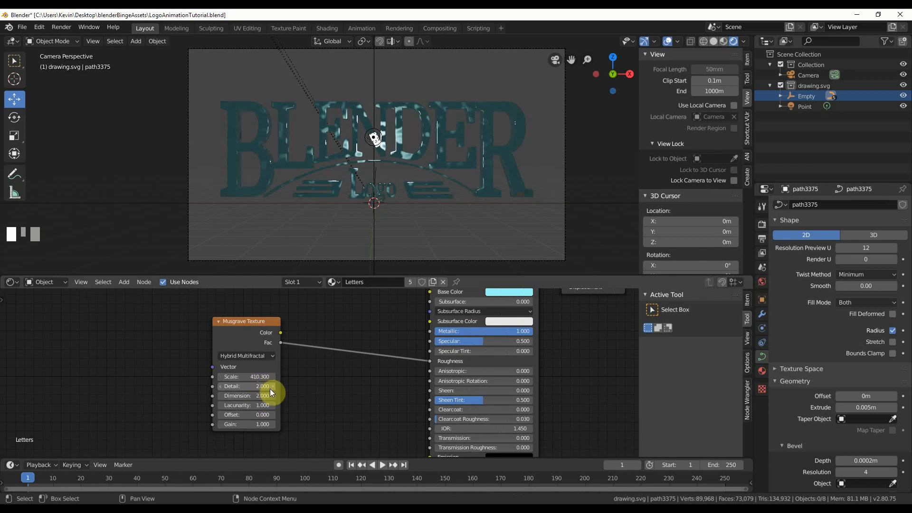
Adjust the Musgrave Texture to Detail 12.300, Dimension 0.000, Lacunarity 1.200 and Scale 321.400.
{"action": "scroll", "coordinate": [263, 392], "scroll_direction": "up", "scroll_amount": 2}
{"action": "left_click_drag", "start_coordinate": [240, 392], "coordinate": [269, 392]}
{"action": "left_click_drag", "start_coordinate": [214, 421], "coordinate": [248, 421]}
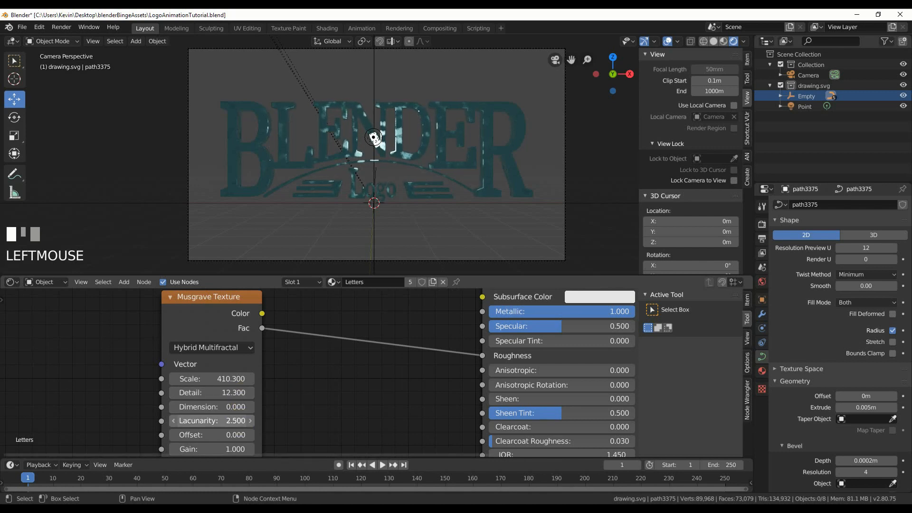
{"action": "left_click_drag", "start_coordinate": [237, 421], "coordinate": [217, 421]}
{"action": "left_click_drag", "start_coordinate": [240, 378], "coordinate": [176, 379]}
{"action": "scroll", "coordinate": [359, 427], "scroll_direction": "down", "scroll_amount": 2}
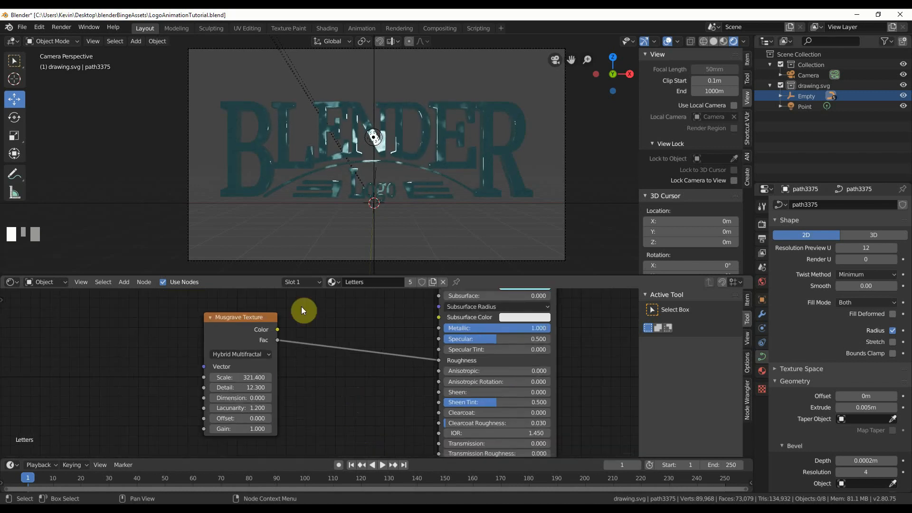
Make room beside the Musgrave Texture and insert a ColorRamp node into its link to Roughness.
{"action": "left_click_drag", "start_coordinate": [249, 318], "coordinate": [155, 325]}
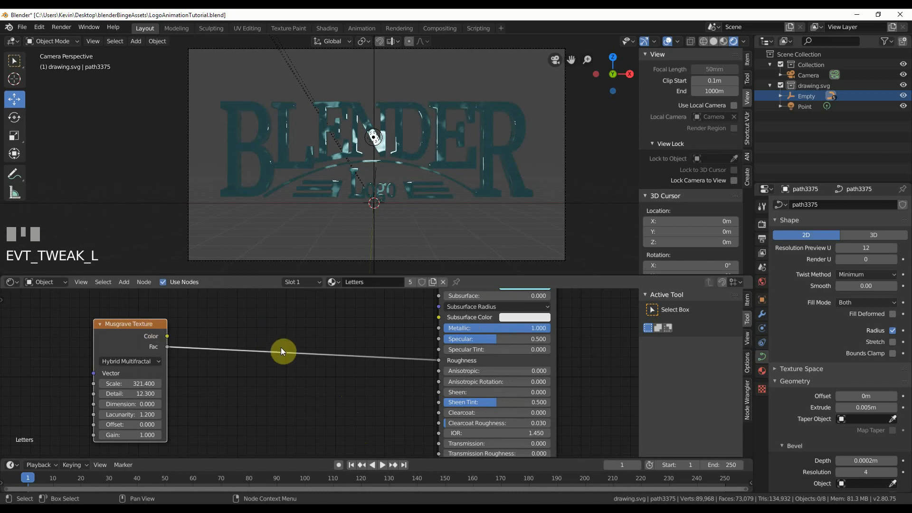
{"action": "left_click", "coordinate": [124, 283]}
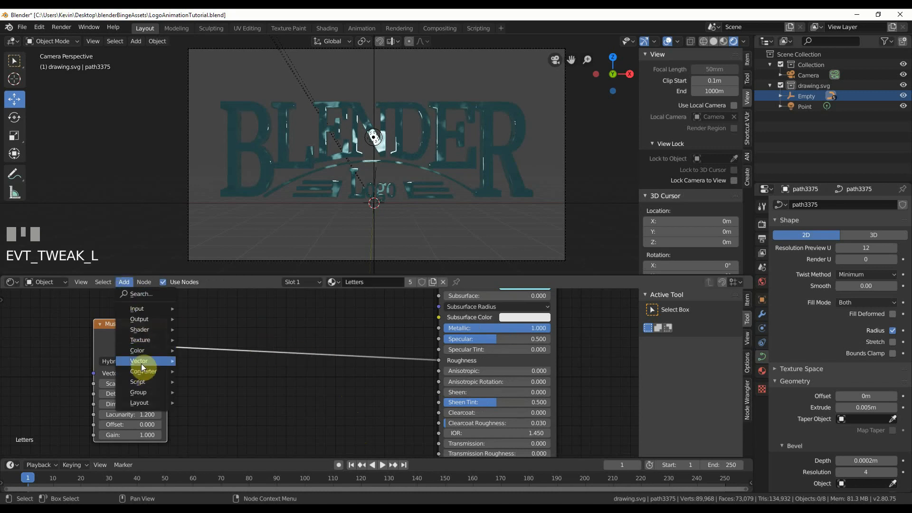
{"action": "mouse_move", "coordinate": [146, 361]}
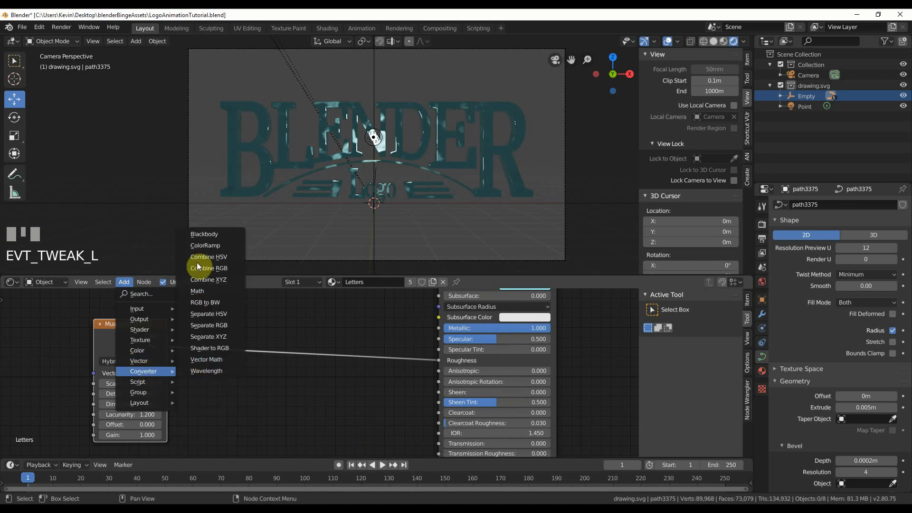
{"action": "left_click", "coordinate": [198, 247]}
{"action": "left_click", "coordinate": [232, 305]}
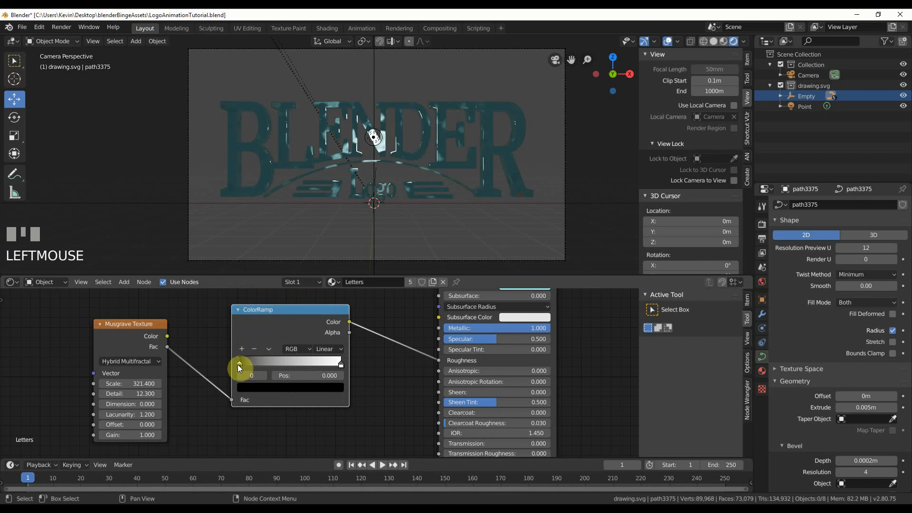
Lighten the ColorRamp's black stop to a dark gray and darken its white stop to a light gray.
{"action": "left_click", "coordinate": [256, 387]}
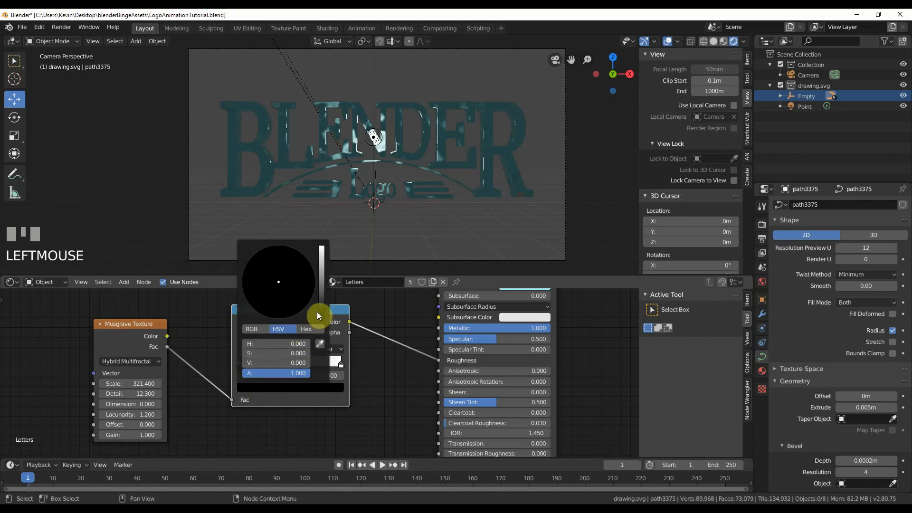
{"action": "mouse_move", "coordinate": [321, 310]}
{"action": "left_mouse_down"}
{"action": "mouse_move", "coordinate": [321, 285]}
{"action": "mouse_move", "coordinate": [322, 301]}
{"action": "left_mouse_up"}
{"action": "left_click", "coordinate": [341, 364]}
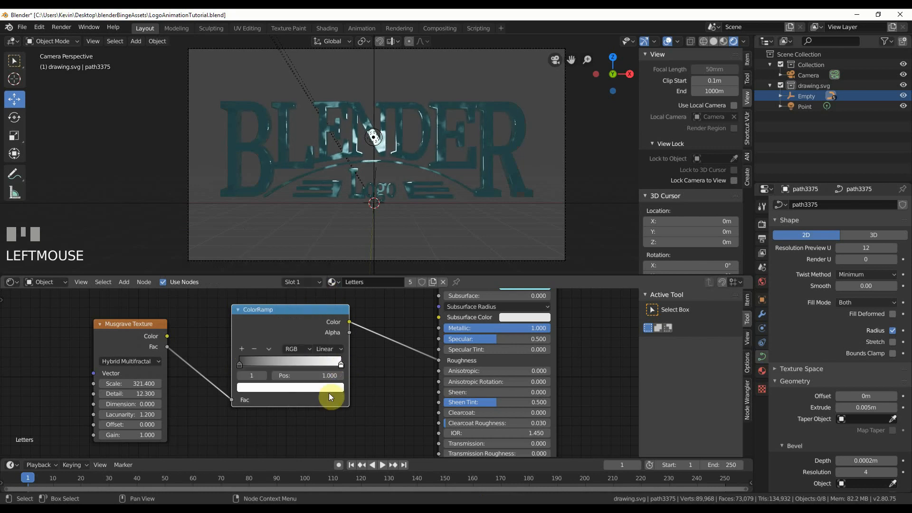
{"action": "left_click", "coordinate": [330, 387]}
{"action": "mouse_move", "coordinate": [318, 258]}
{"action": "left_mouse_down"}
{"action": "mouse_move", "coordinate": [322, 292]}
{"action": "mouse_move", "coordinate": [324, 253]}
{"action": "left_mouse_up"}
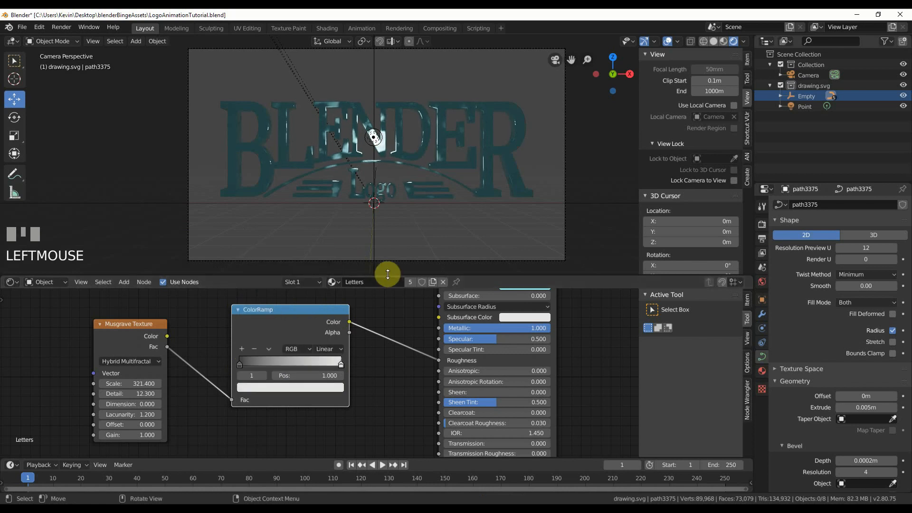
Set the Musgrave Texture's Scale to 380.800 and its Lacunarity to 2.300.
{"action": "mouse_move", "coordinate": [138, 383]}
{"action": "left_mouse_down"}
{"action": "mouse_move", "coordinate": [157, 383]}
{"action": "mouse_move", "coordinate": [149, 378]}
{"action": "left_mouse_up"}
{"action": "middle_click_drag", "start_coordinate": [199, 353], "coordinate": [273, 340]}
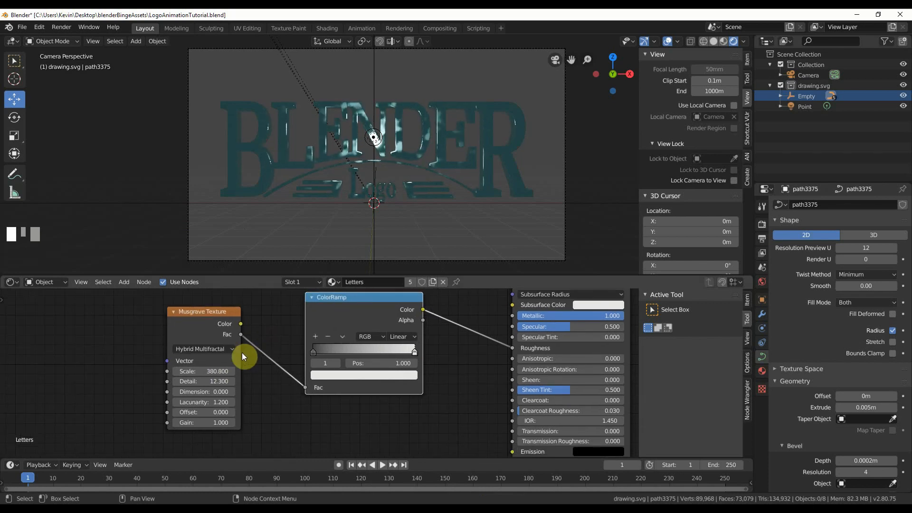
{"action": "left_click", "coordinate": [233, 403]}
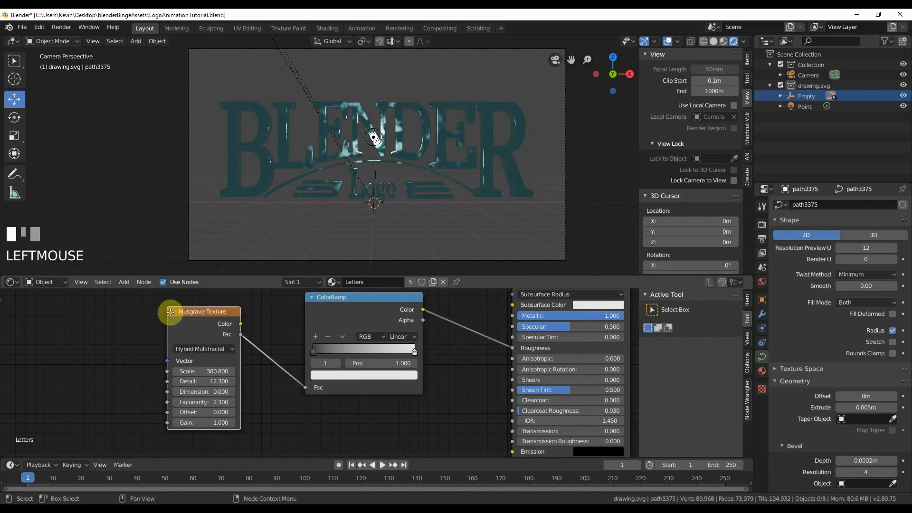
Spread the Musgrave Texture and ColorRamp nodes apart and insert a Math node into the link between them.
{"action": "left_click_drag", "start_coordinate": [173, 312], "coordinate": [66, 310]}
{"action": "left_click_drag", "start_coordinate": [348, 304], "coordinate": [376, 302]}
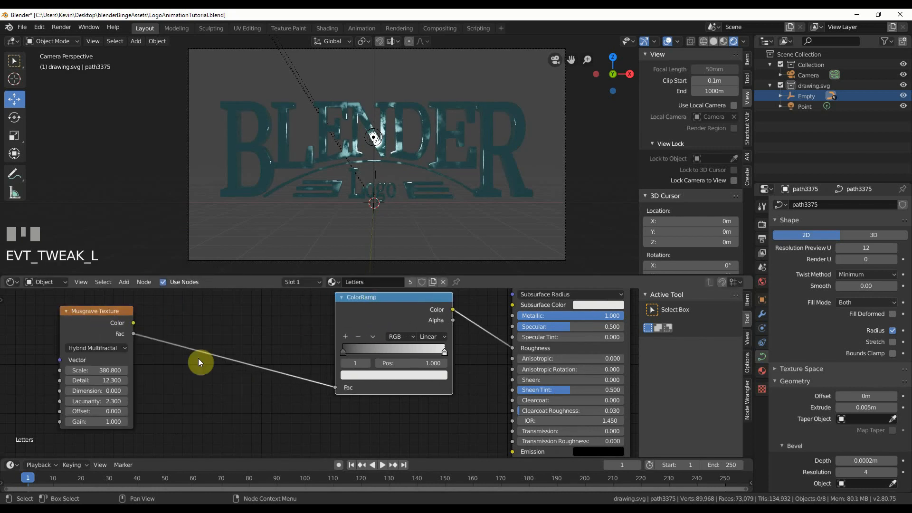
{"action": "middle_click_drag", "start_coordinate": [155, 369], "coordinate": [212, 359]}
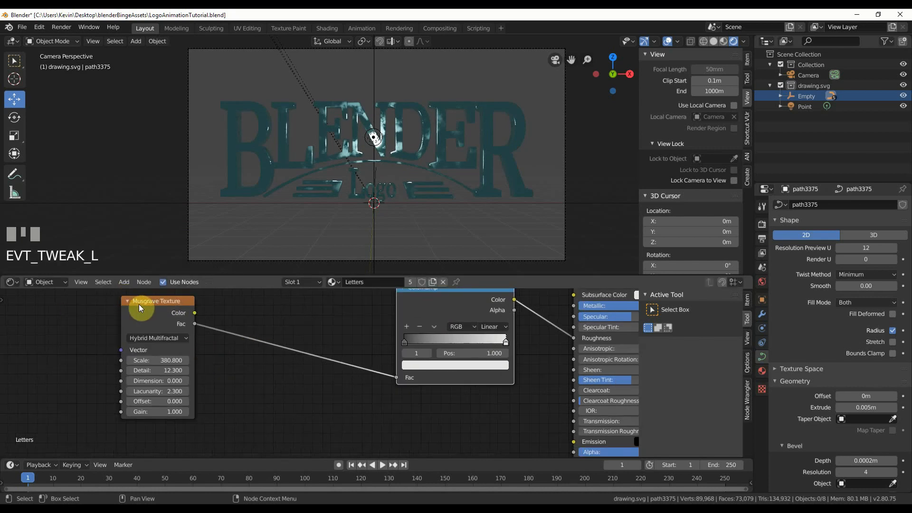
{"action": "scroll", "coordinate": [224, 397], "scroll_direction": "down", "scroll_amount": 1}
{"action": "middle_click_drag", "start_coordinate": [269, 380], "coordinate": [240, 398]}
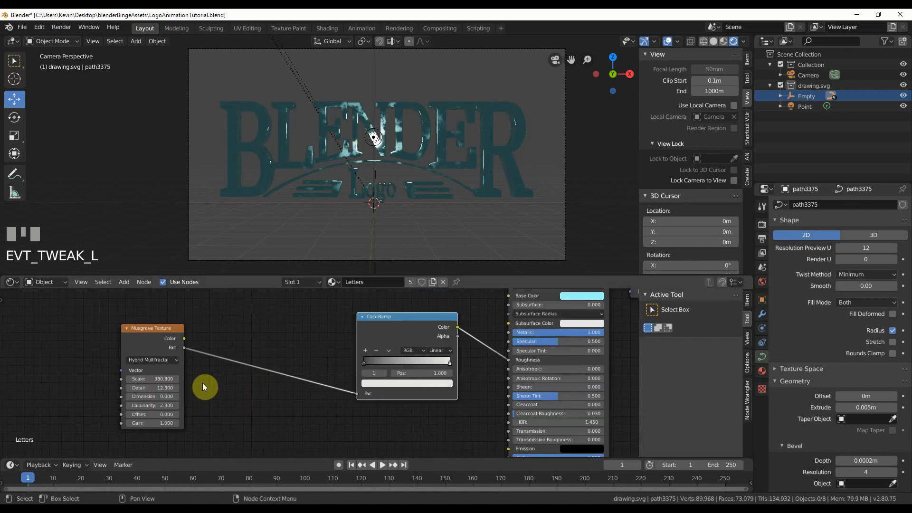
{"action": "key", "text": "shift+a"}
{"action": "mouse_move", "coordinate": [203, 383]}
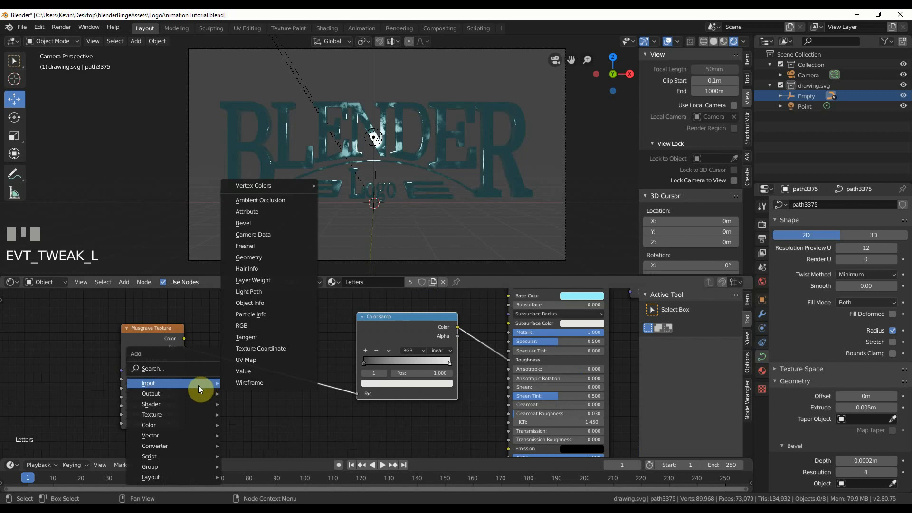
{"action": "mouse_move", "coordinate": [181, 436]}
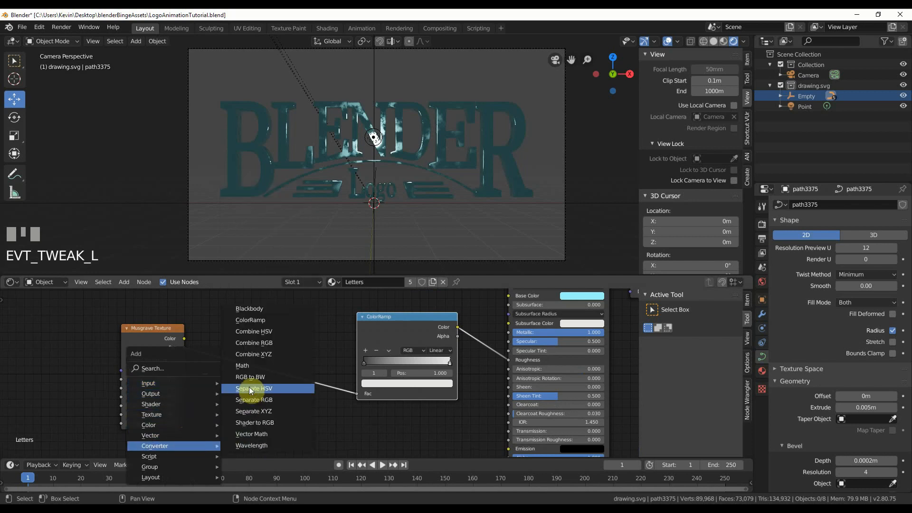
{"action": "left_click", "coordinate": [248, 366]}
{"action": "left_click", "coordinate": [266, 354]}
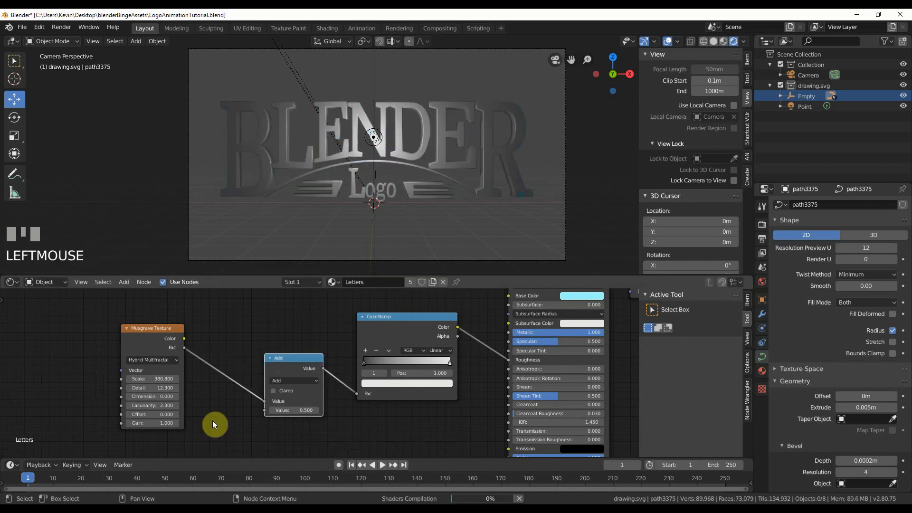
Add a Voronoi Texture below the Musgrave, feed its Fac into the Math node's second Value, and set the operation to Multiply.
{"action": "middle_click_drag", "start_coordinate": [212, 420], "coordinate": [257, 364]}
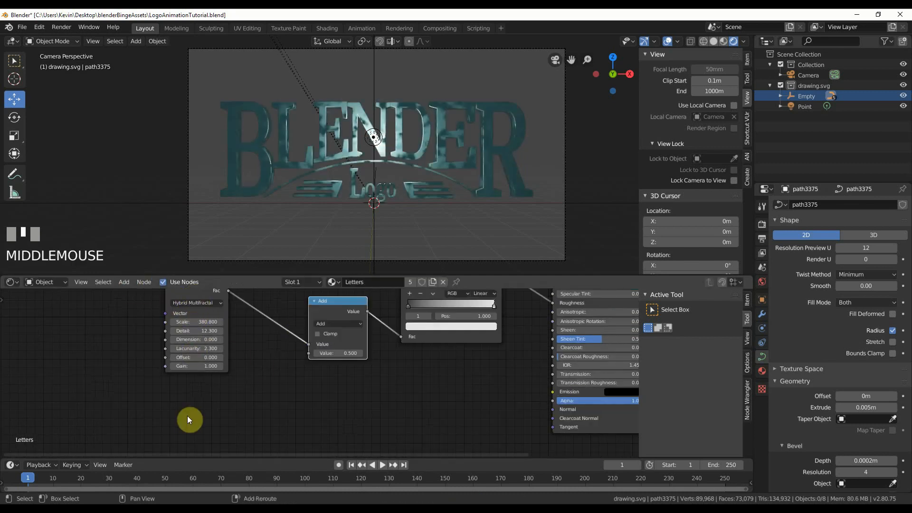
{"action": "key", "text": "shift+a"}
{"action": "mouse_move", "coordinate": [178, 386]}
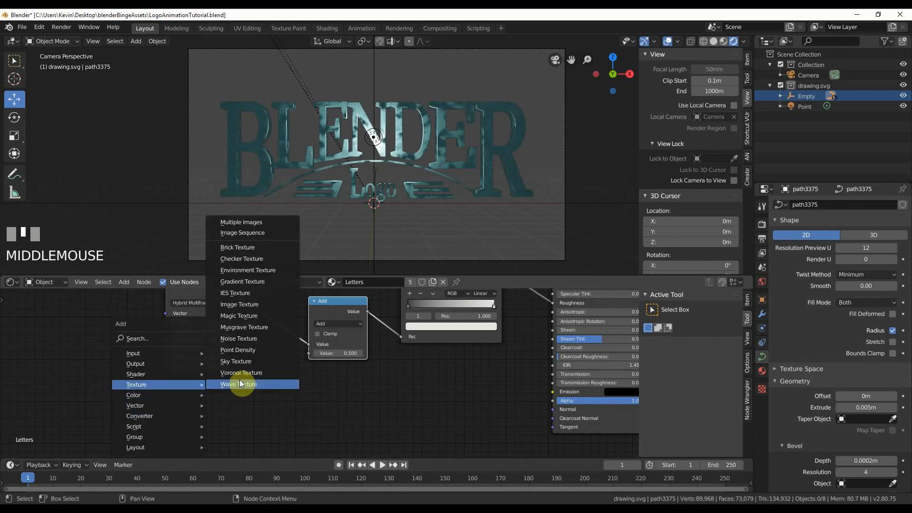
{"action": "left_click", "coordinate": [240, 372]}
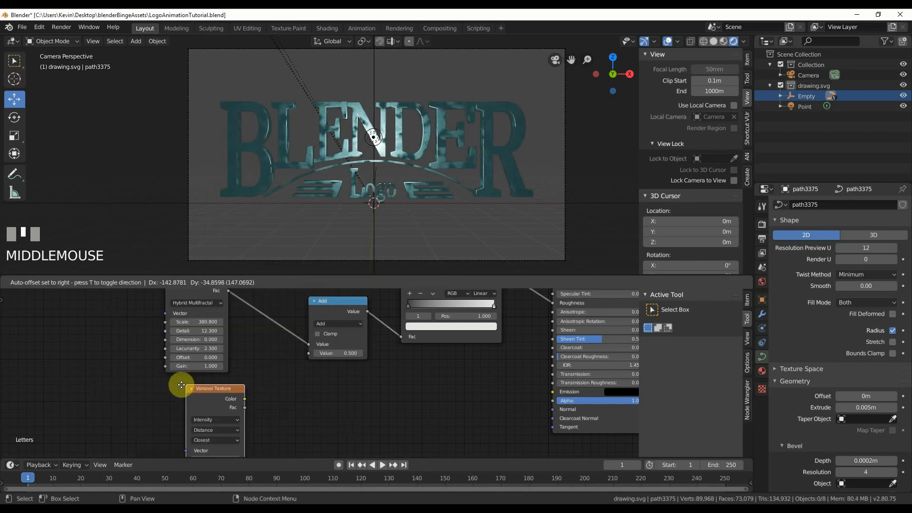
{"action": "left_click", "coordinate": [177, 379]}
{"action": "left_click_drag", "start_coordinate": [229, 400], "coordinate": [317, 354]}
{"action": "left_click", "coordinate": [326, 323]}
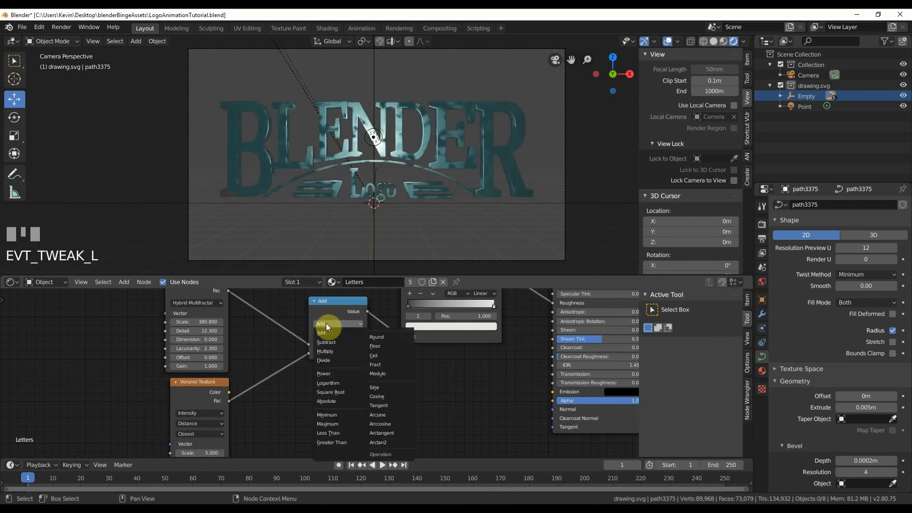
{"action": "left_click", "coordinate": [336, 351]}
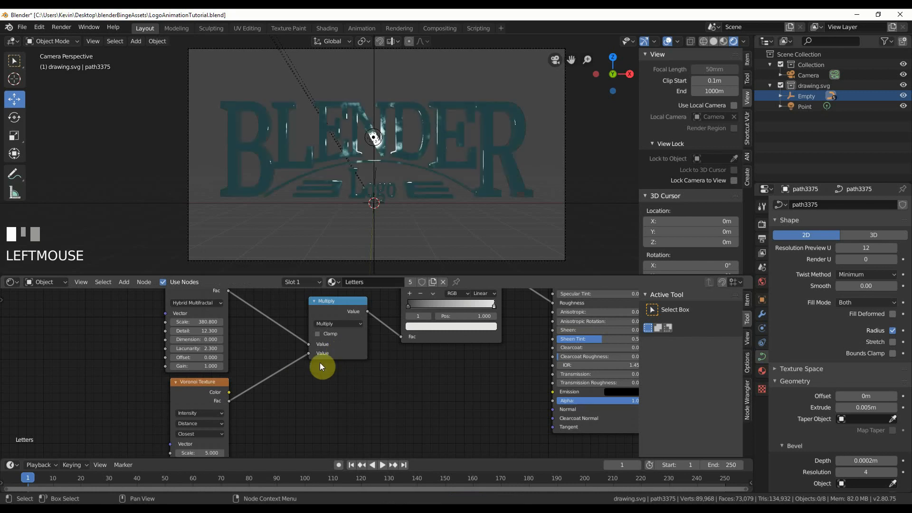
Set the Voronoi Texture to Intensity coloring with the Chebychev distance metric and 3rd Closest feature output.
{"action": "left_click", "coordinate": [207, 412]}
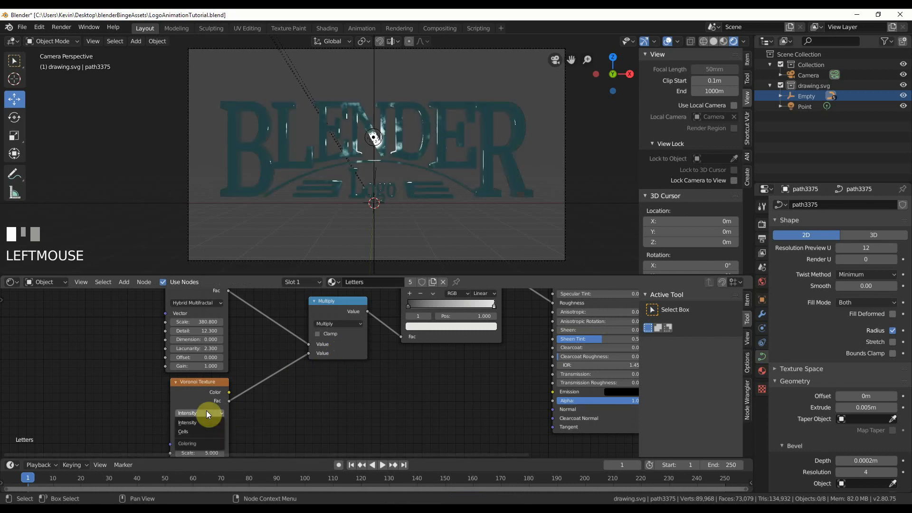
{"action": "left_click", "coordinate": [206, 421]}
{"action": "left_click", "coordinate": [206, 452]}
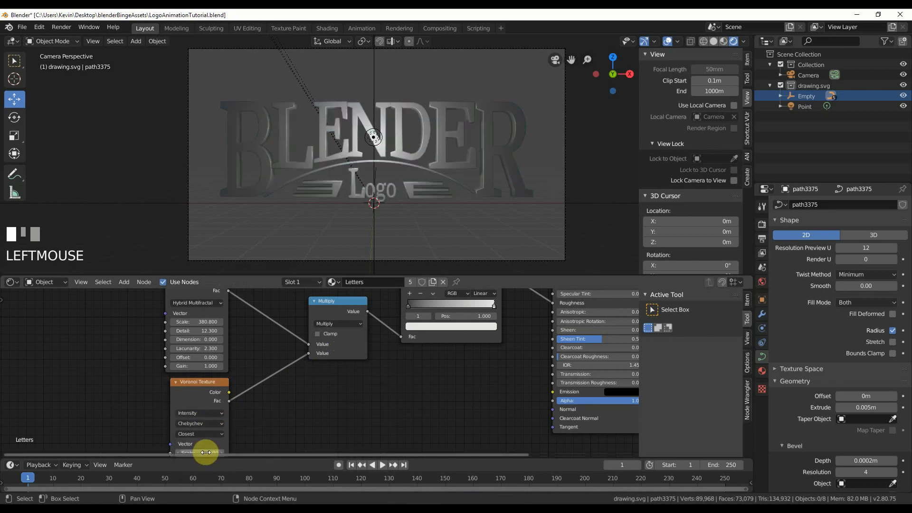
{"action": "middle_click_drag", "start_coordinate": [261, 431], "coordinate": [180, 400]}
{"action": "scroll", "coordinate": [180, 399], "scroll_direction": "up", "scroll_amount": 3}
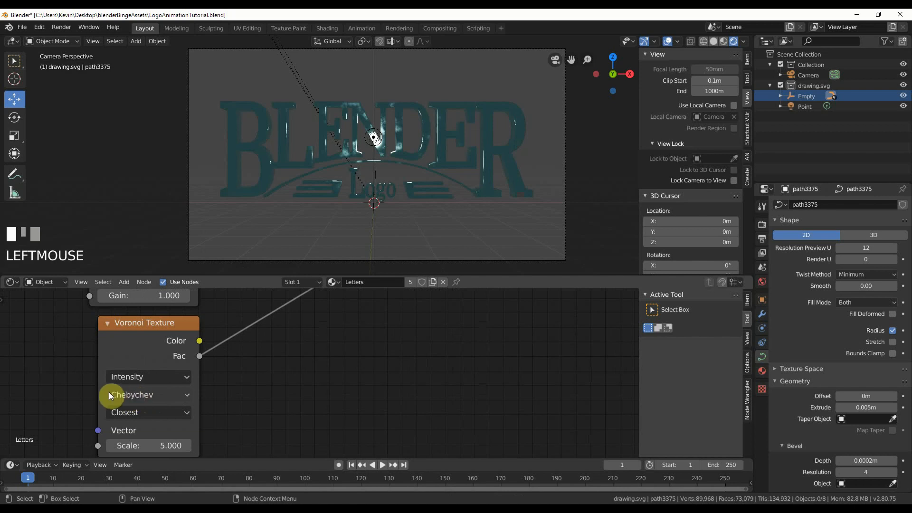
{"action": "left_click", "coordinate": [152, 411]}
{"action": "left_click", "coordinate": [150, 385]}
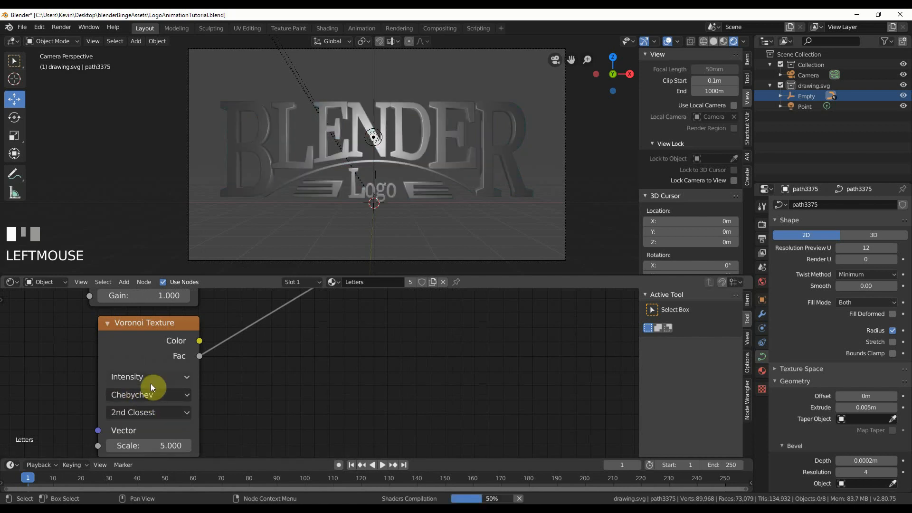
{"action": "left_click", "coordinate": [149, 413]}
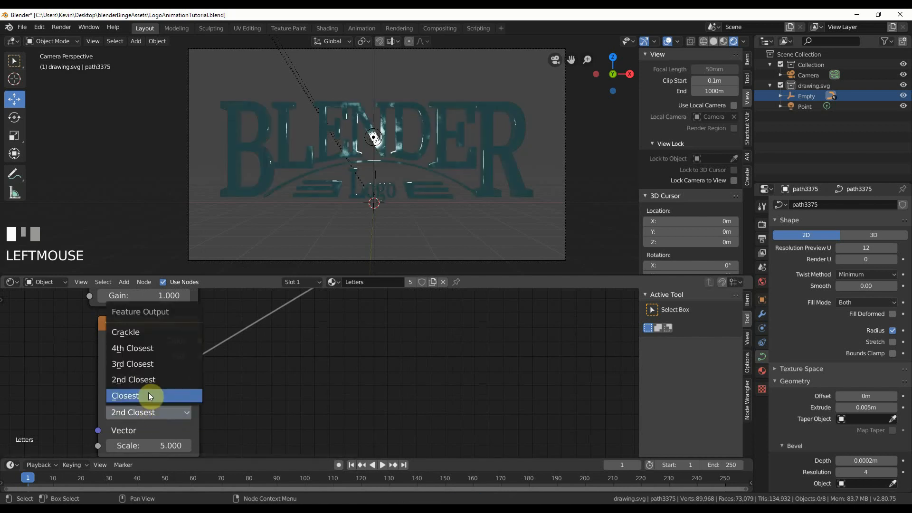
{"action": "left_click", "coordinate": [149, 364]}
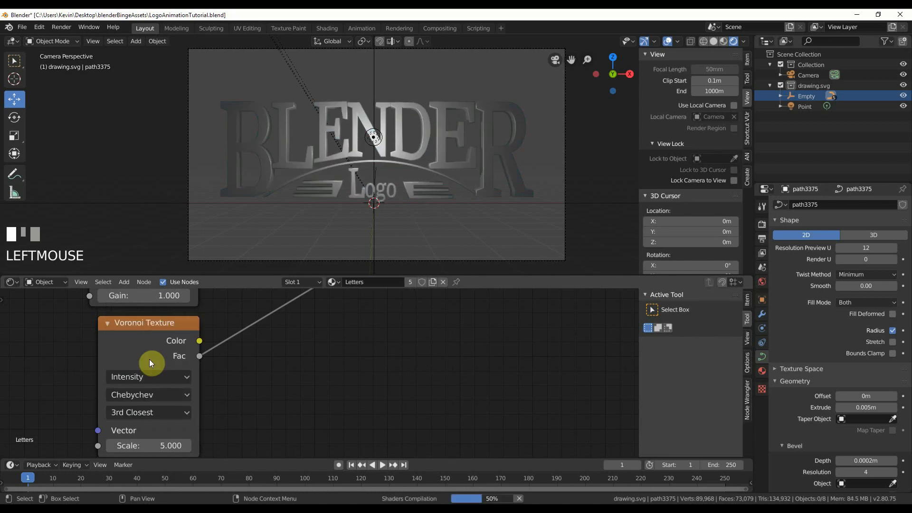
Add a Texture Coordinate node and connect its Object output to the Vector inputs of the Musgrave and Voronoi Textures.
{"action": "key", "text": "Home"}
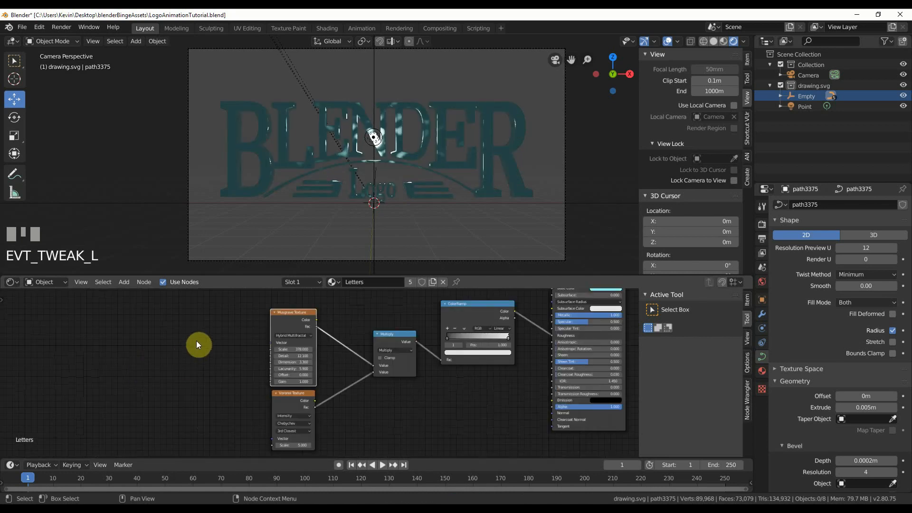
{"action": "left_click", "coordinate": [123, 282]}
{"action": "mouse_move", "coordinate": [129, 310]}
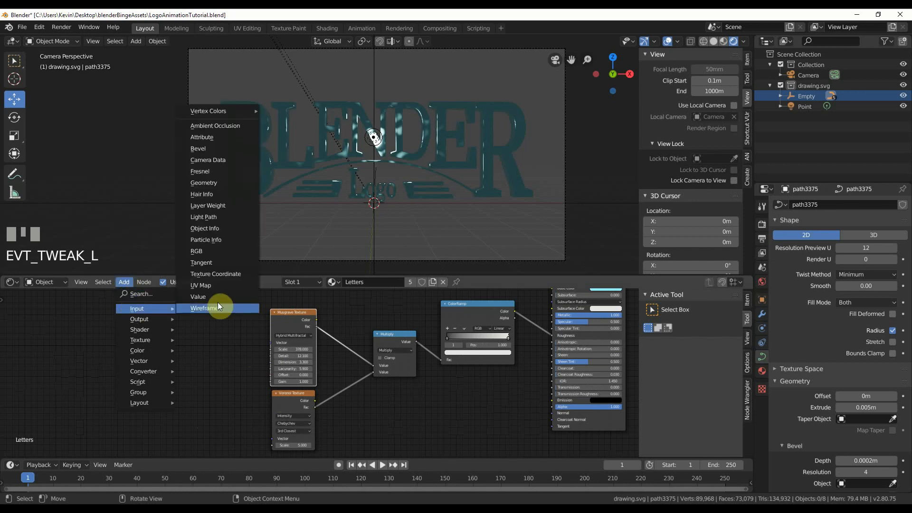
{"action": "left_click", "coordinate": [216, 274]}
{"action": "left_click", "coordinate": [130, 339]}
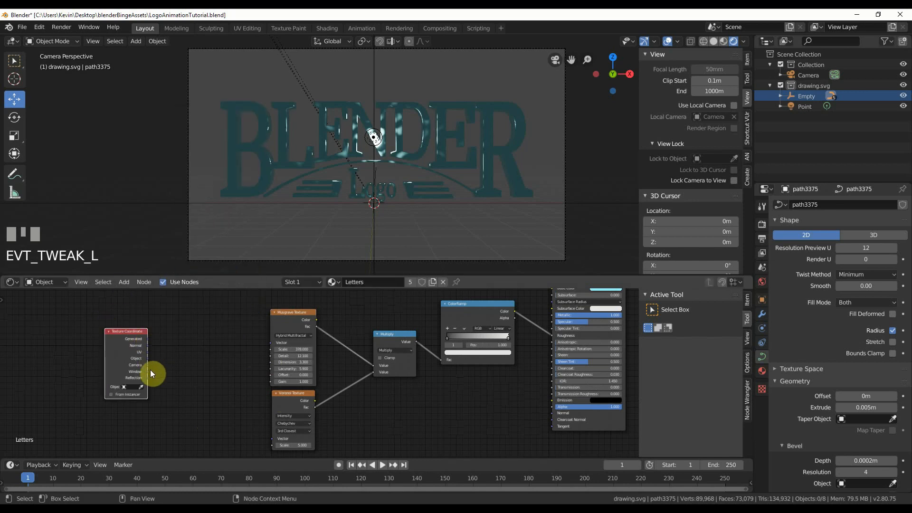
{"action": "mouse_move", "coordinate": [148, 358]}
{"action": "left_mouse_down"}
{"action": "mouse_move", "coordinate": [261, 344]}
{"action": "mouse_move", "coordinate": [154, 362]}
{"action": "mouse_move", "coordinate": [274, 438]}
{"action": "left_mouse_up"}
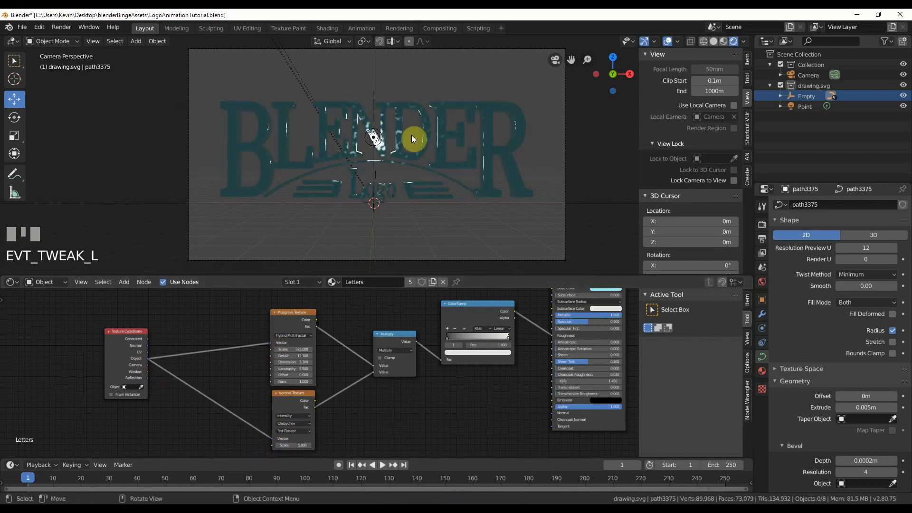
Examine the settings of the Musgrave and Voronoi Texture nodes up close.
{"action": "scroll", "coordinate": [334, 382], "scroll_direction": "up", "scroll_amount": 3}
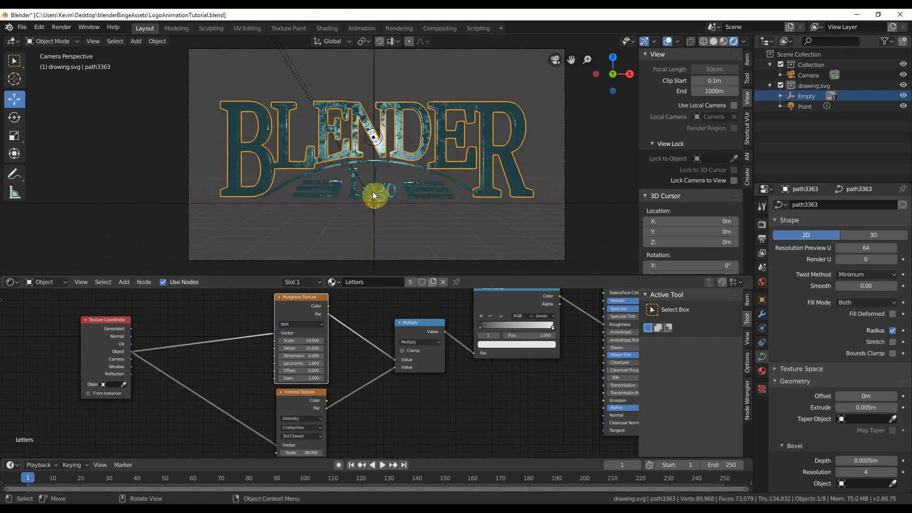
{"action": "scroll", "coordinate": [422, 400], "scroll_direction": "up", "scroll_amount": 4}
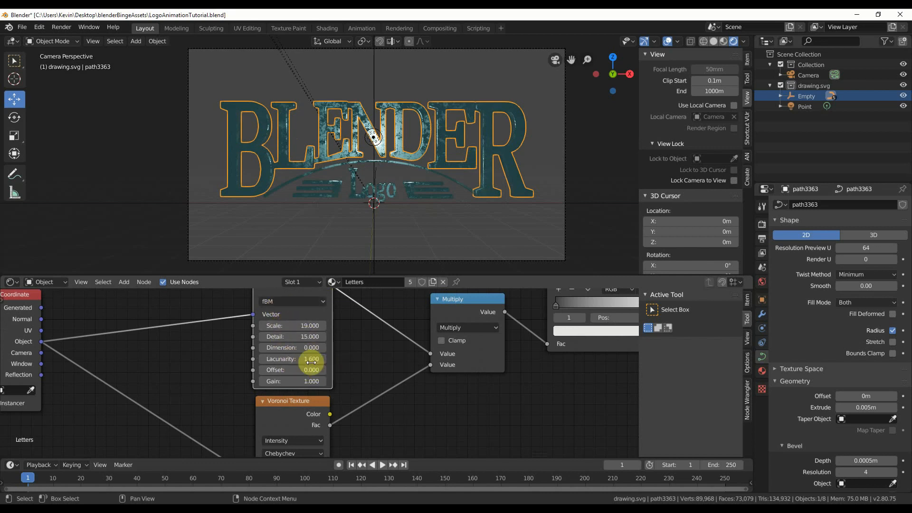
{"action": "middle_click_drag", "start_coordinate": [378, 440], "coordinate": [369, 381]}
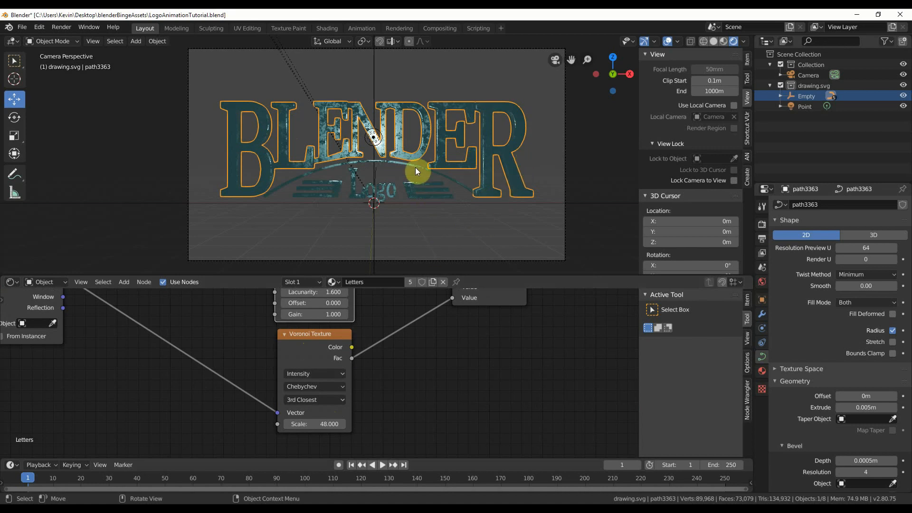
Move the point light in front of the logo to a Y location of -7.3507 m.
{"action": "left_click", "coordinate": [375, 137]}
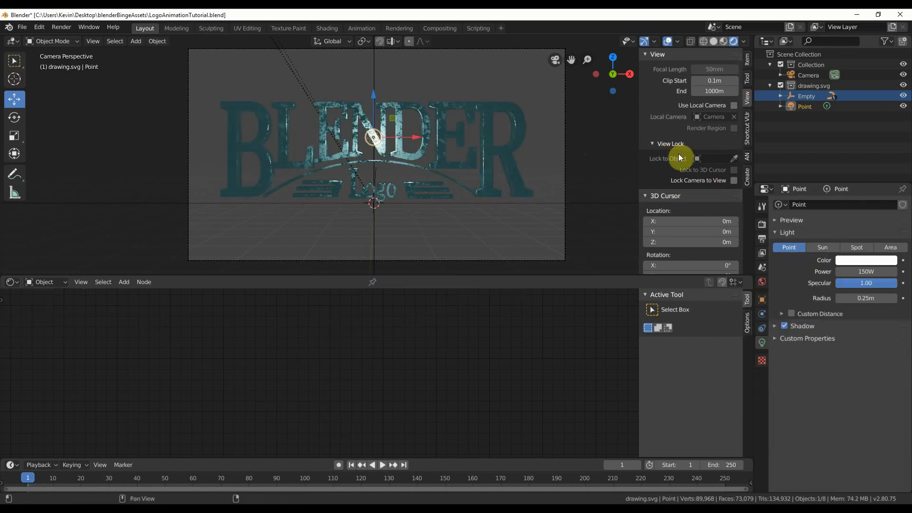
{"action": "left_click", "coordinate": [747, 59]}
{"action": "left_click_drag", "start_coordinate": [695, 90], "coordinate": [666, 90]}
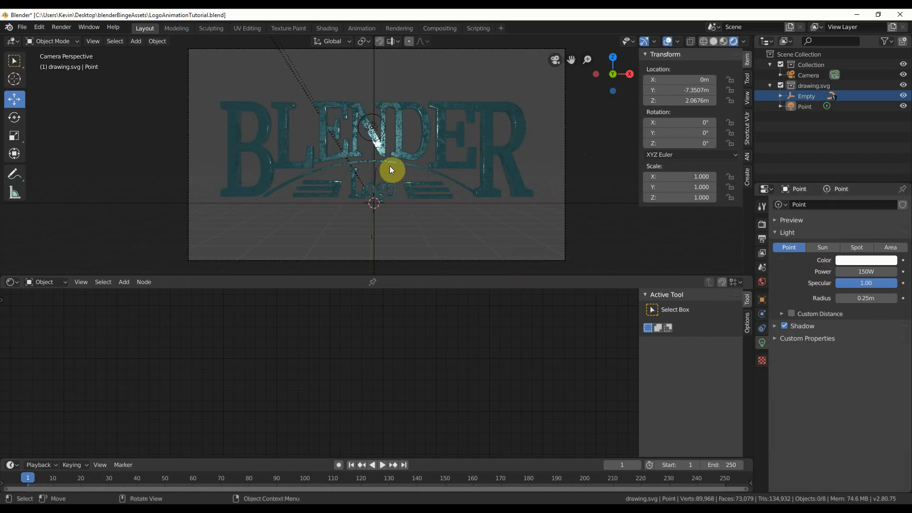
Duplicate the point light and place the copy beyond the logo's left side at about X -7.25 m, Z 0.05 m.
{"action": "left_click", "coordinate": [808, 107]}
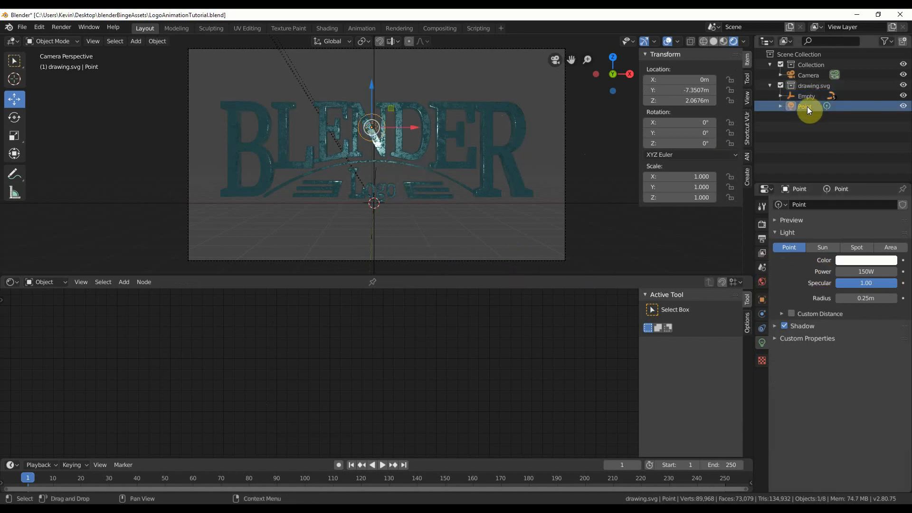
{"action": "key", "text": "shift+d"}
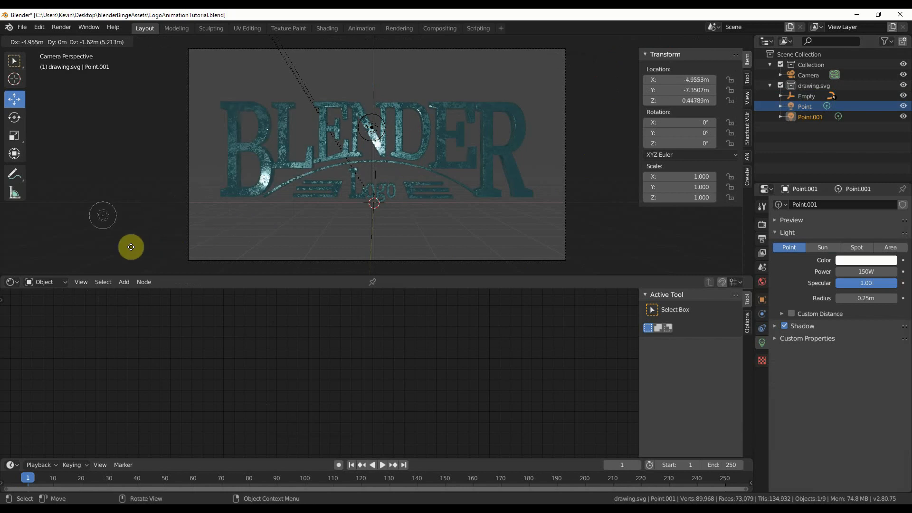
{"action": "left_click", "coordinate": [17, 271]}
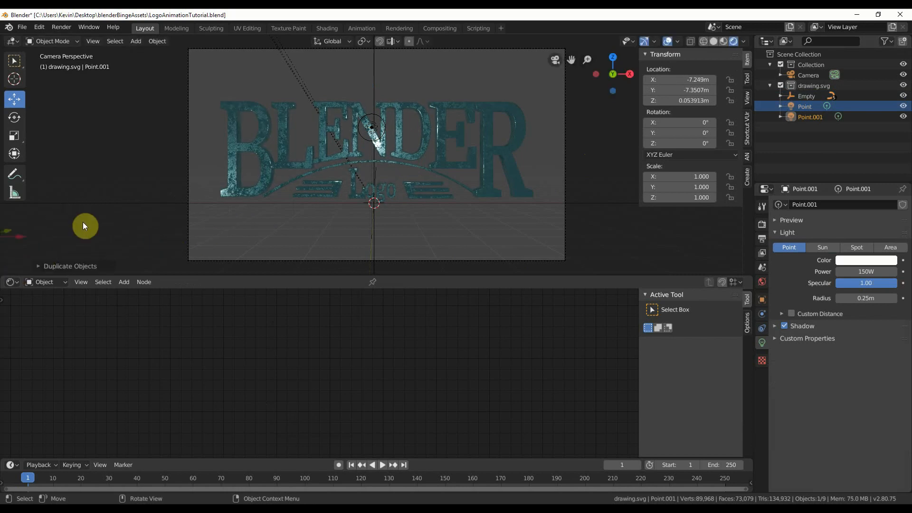
Duplicate the side point light and place the copy beyond the logo's right side at about X 6.86 m, Z 2.85 m.
{"action": "scroll", "coordinate": [82, 222], "scroll_direction": "down", "scroll_amount": 2}
{"action": "key", "text": "shift+d"}
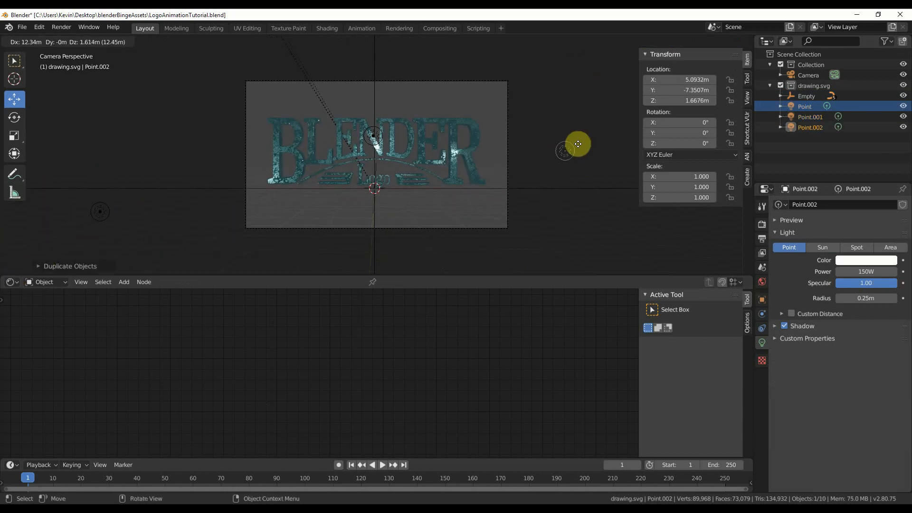
{"action": "left_click", "coordinate": [614, 116]}
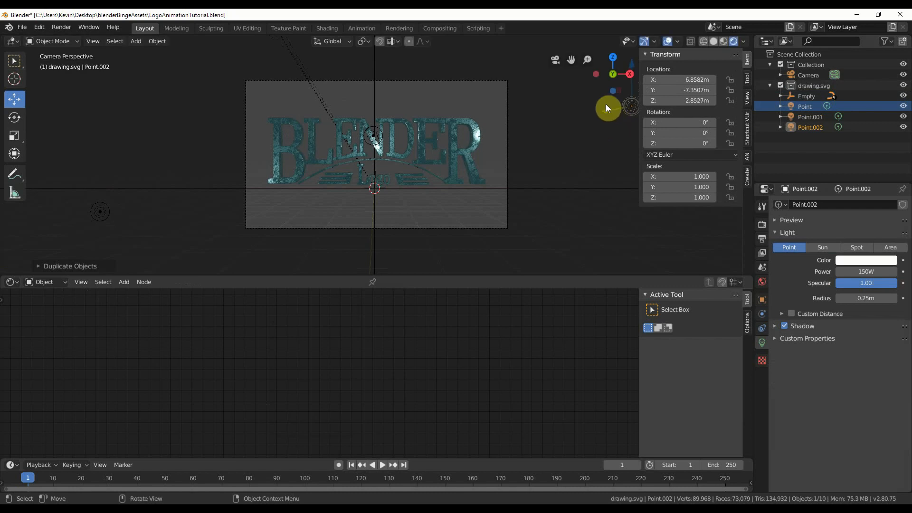
Duplicate all three front point lights together and place the copies above the logo, raising the left copy to about Z 6.04 m.
{"action": "middle_click_drag", "start_coordinate": [605, 104], "coordinate": [336, 206]}
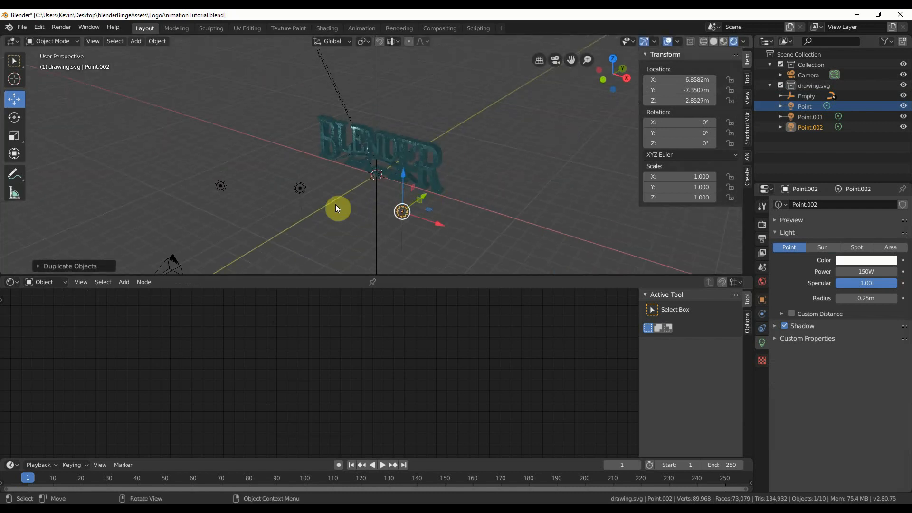
{"action": "left_click", "coordinate": [300, 189]}
{"action": "left_click", "coordinate": [220, 185], "text": "shift"}
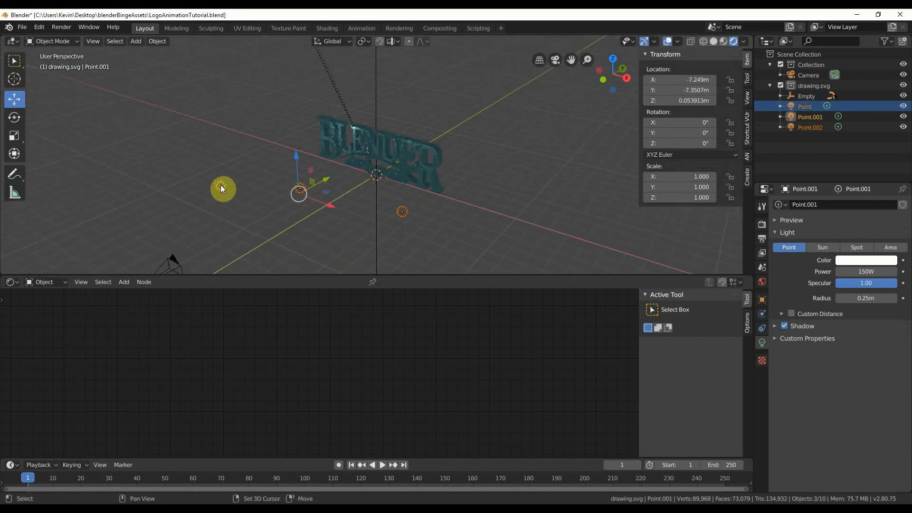
{"action": "key", "text": "shift+d"}
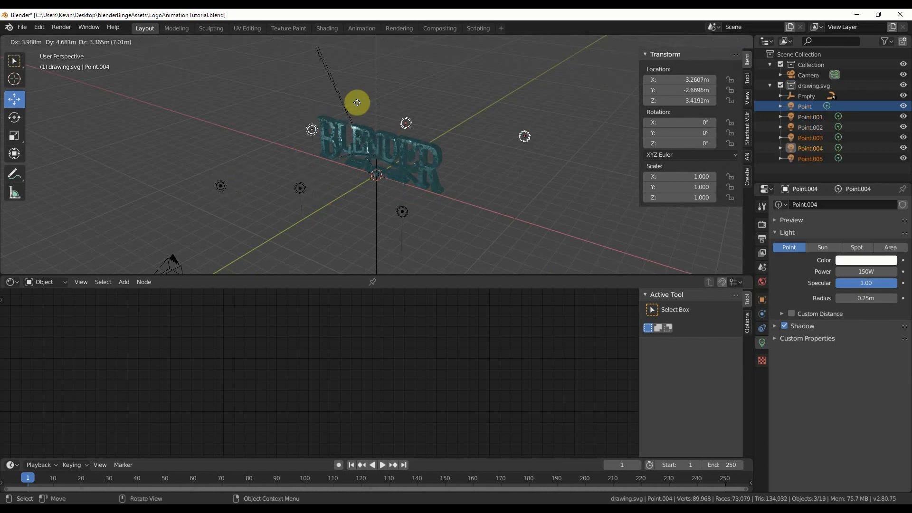
{"action": "left_click", "coordinate": [347, 71]}
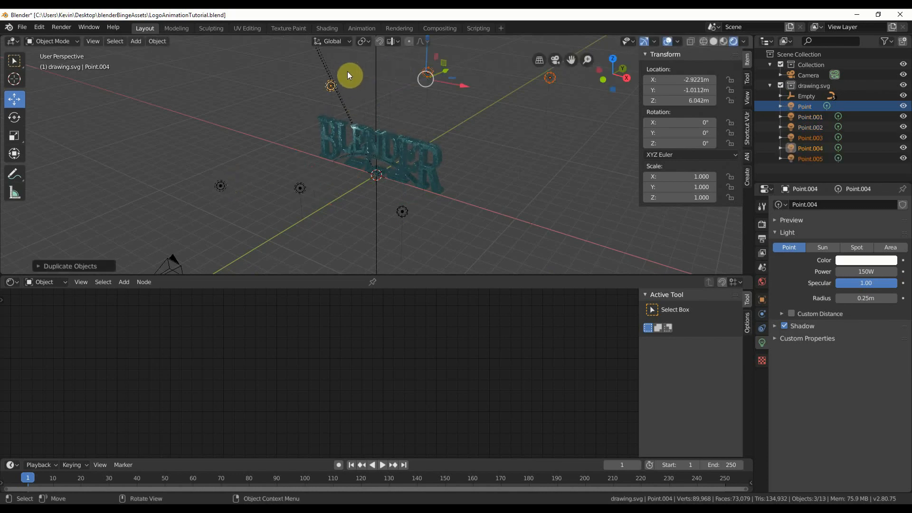
Move the three copied lights behind the logo to about Y 1.92 m, shifting them along X until the left one is at about -7.17 m.
{"action": "middle_click_drag", "start_coordinate": [347, 71], "coordinate": [487, 151]}
{"action": "key", "text": "g"}
{"action": "key", "text": "y"}
{"action": "left_click", "coordinate": [466, 106]}
{"action": "key", "text": "g"}
{"action": "key", "text": "x"}
{"action": "left_click", "coordinate": [404, 73]}
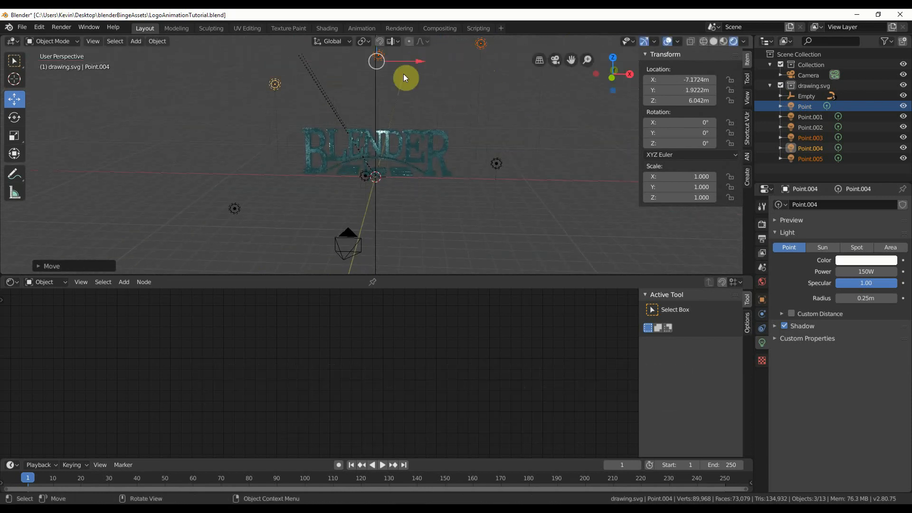
Reposition each rear light, lowering the middle one and placing the right at about X 6.92, Z 5.65 m and the left at X -8.06, Z 6.42 m.
{"action": "left_click", "coordinate": [493, 59]}
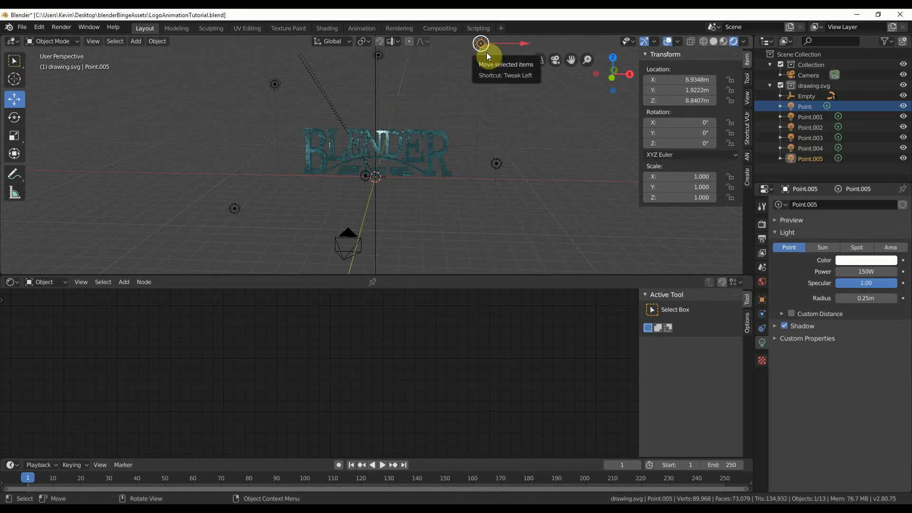
{"action": "left_click_drag", "start_coordinate": [487, 52], "coordinate": [487, 103]}
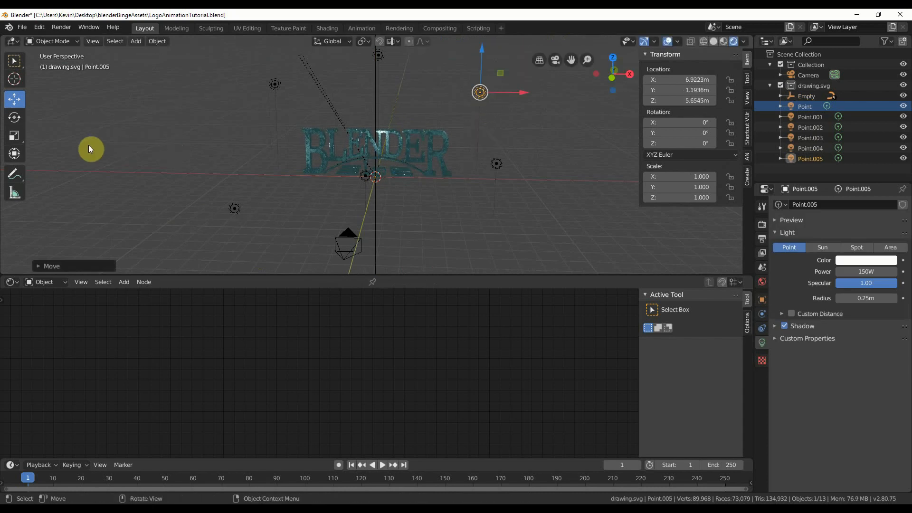
{"action": "left_click", "coordinate": [382, 55]}
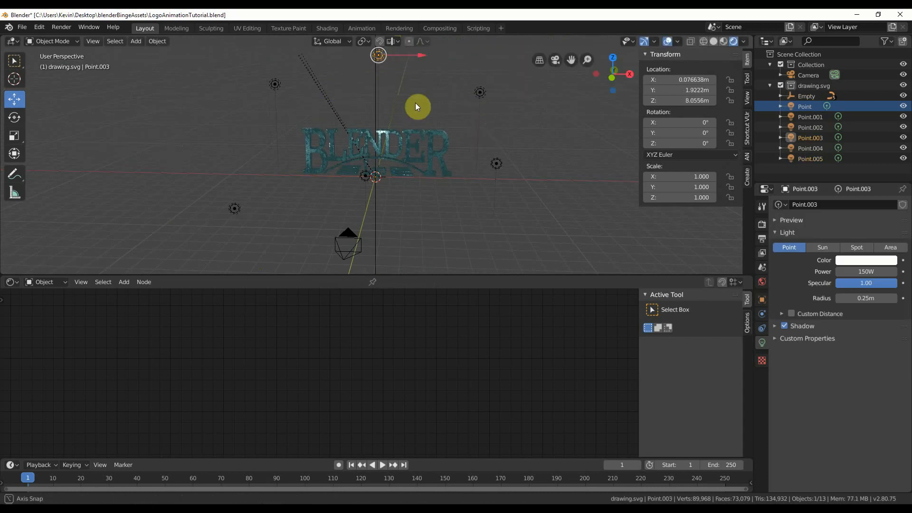
{"action": "middle_click_drag", "start_coordinate": [415, 102], "coordinate": [407, 96]}
{"action": "key", "text": "g"}
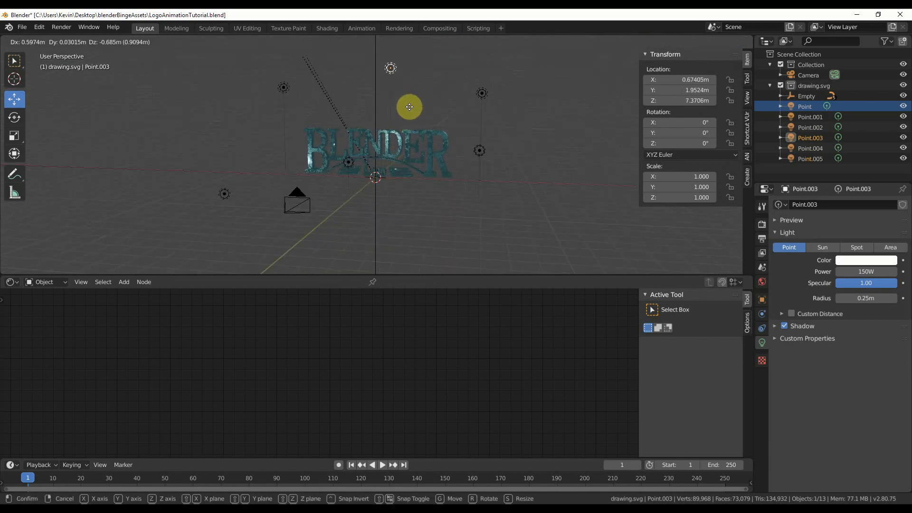
{"action": "left_click", "coordinate": [407, 112]}
{"action": "mouse_move", "coordinate": [284, 87]}
{"action": "left_mouse_down"}
{"action": "mouse_move", "coordinate": [271, 90]}
{"action": "mouse_move", "coordinate": [272, 82]}
{"action": "left_mouse_up"}
{"action": "key", "text": "KP_0"}
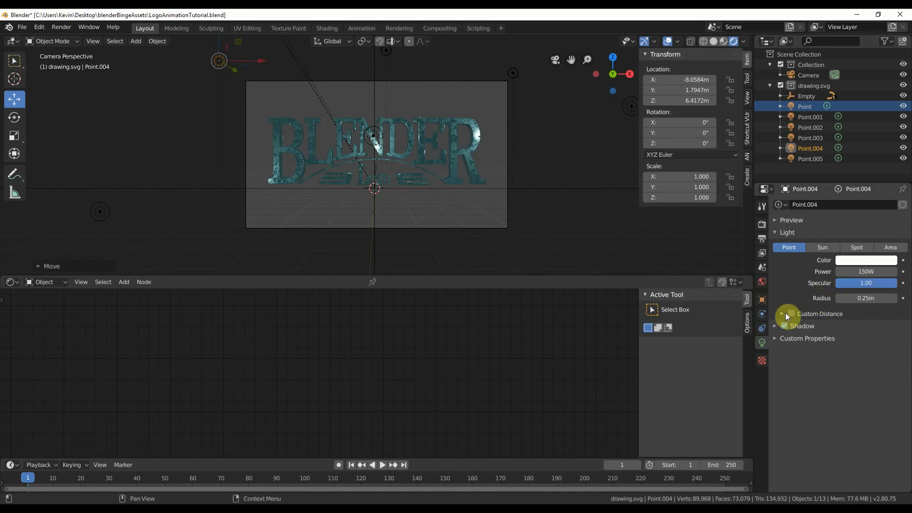
Set the World background color to black.
{"action": "left_click", "coordinate": [760, 283]}
{"action": "left_click", "coordinate": [868, 272]}
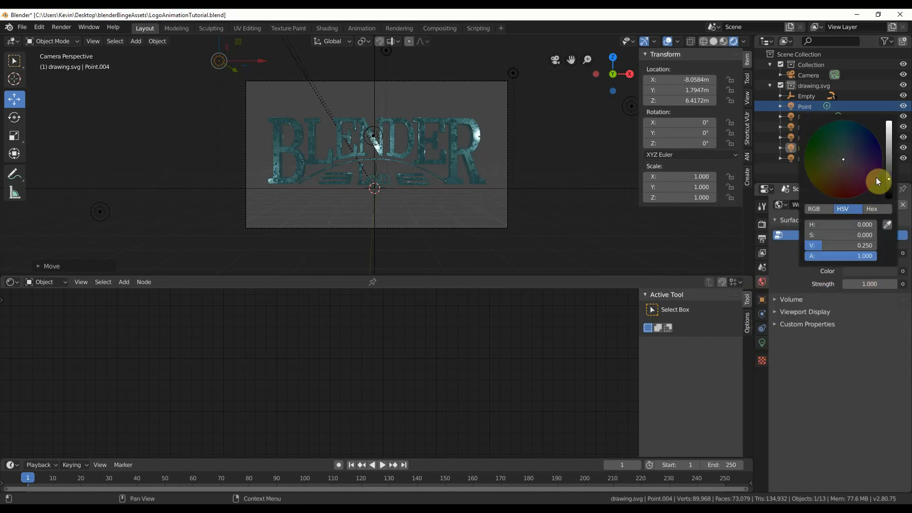
{"action": "left_click", "coordinate": [889, 196]}
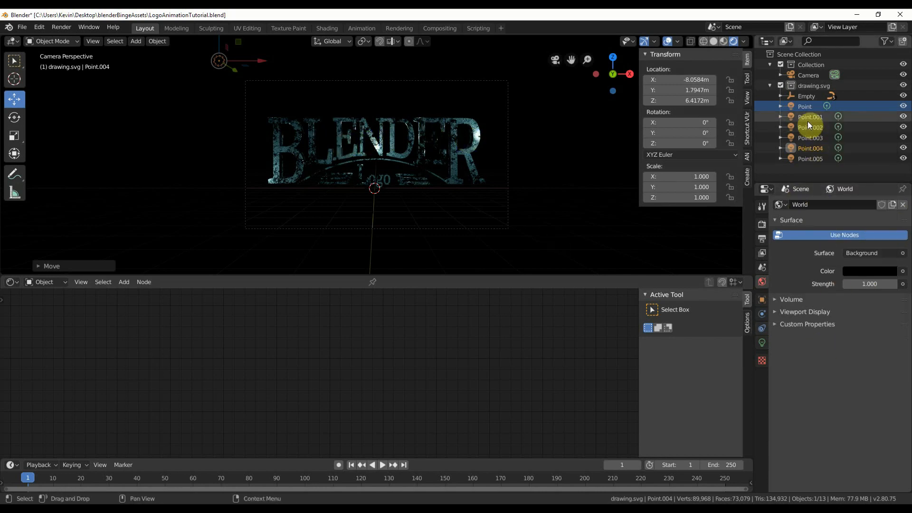
Enable Ambient Occlusion, Bloom and Screen Space Reflections with Refraction for the Eevee render.
{"action": "left_click", "coordinate": [762, 226]}
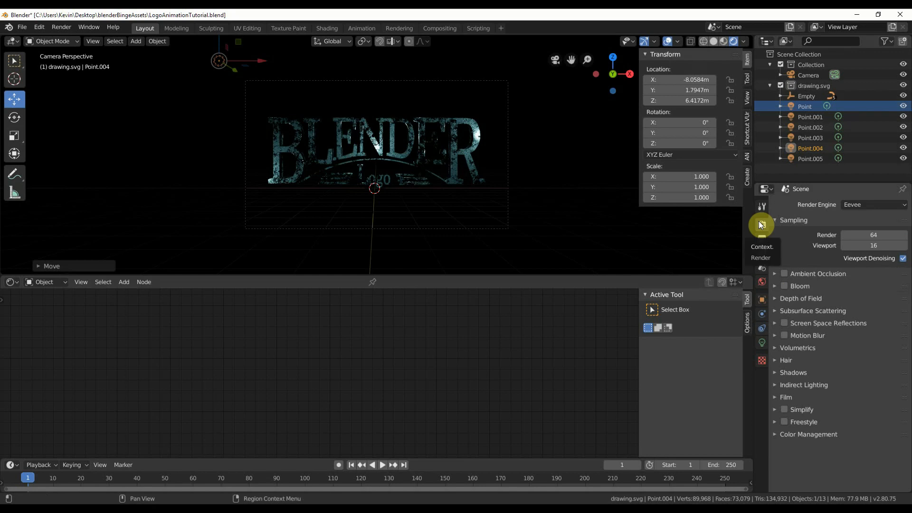
{"action": "left_click", "coordinate": [785, 274]}
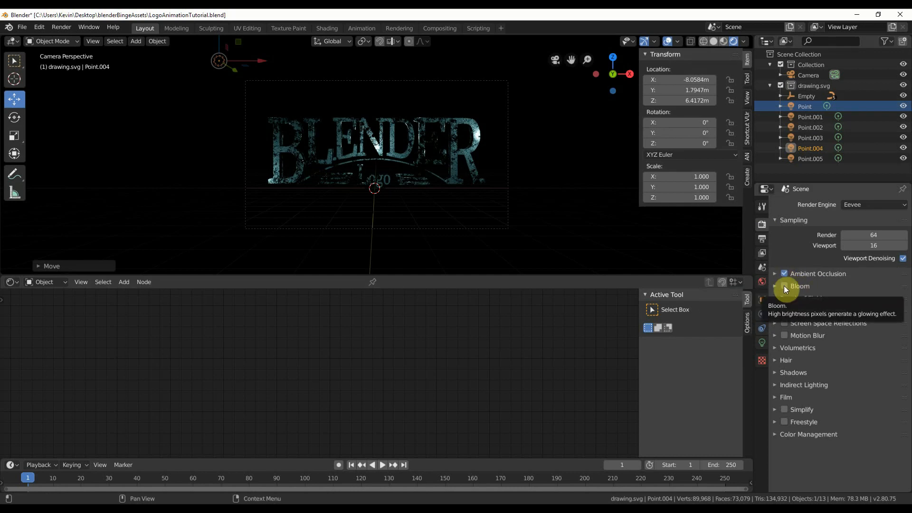
{"action": "left_click", "coordinate": [784, 286]}
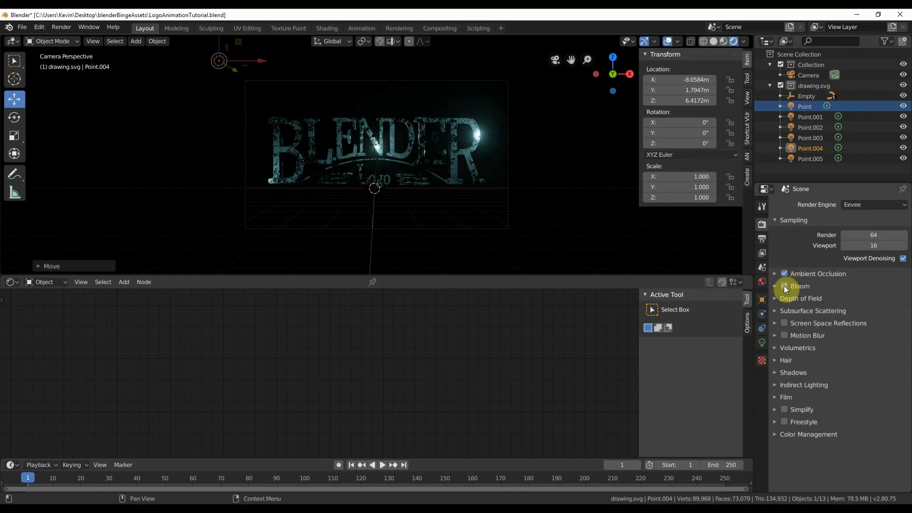
{"action": "left_click", "coordinate": [785, 324]}
{"action": "left_click", "coordinate": [775, 324]}
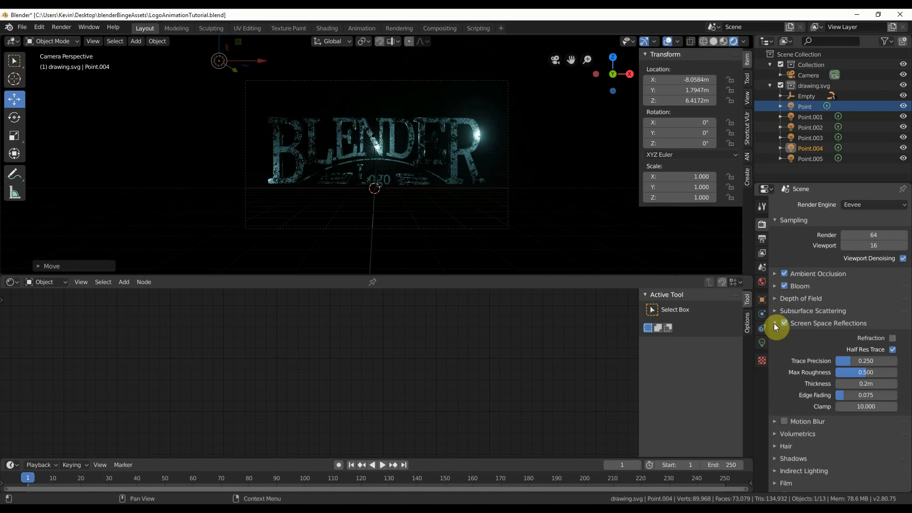
{"action": "left_click", "coordinate": [892, 339]}
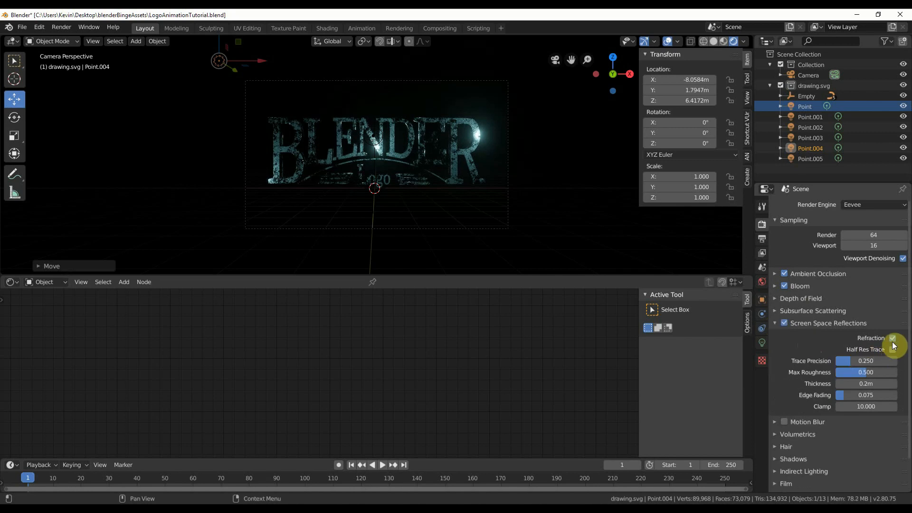
{"action": "left_click", "coordinate": [775, 323]}
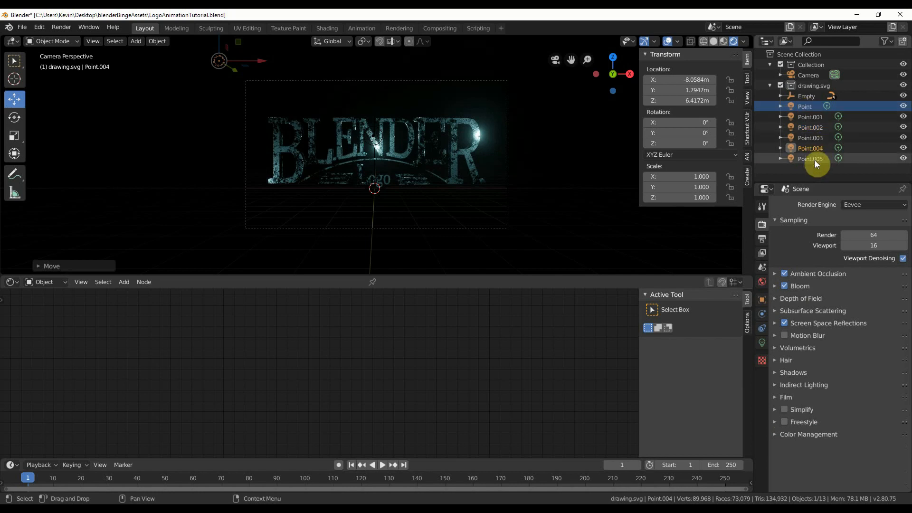
Add a sphere-shaped empty at the world origin.
{"action": "left_click", "coordinate": [143, 42]}
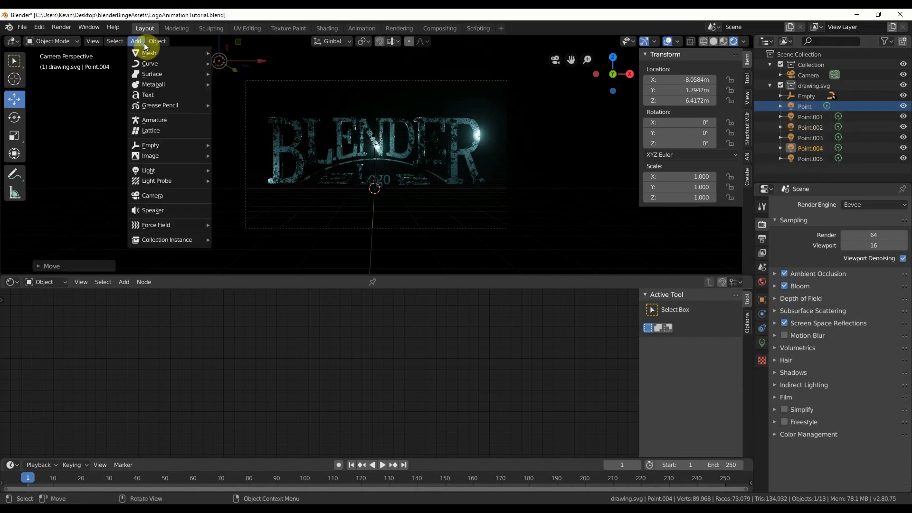
{"action": "mouse_move", "coordinate": [164, 145]}
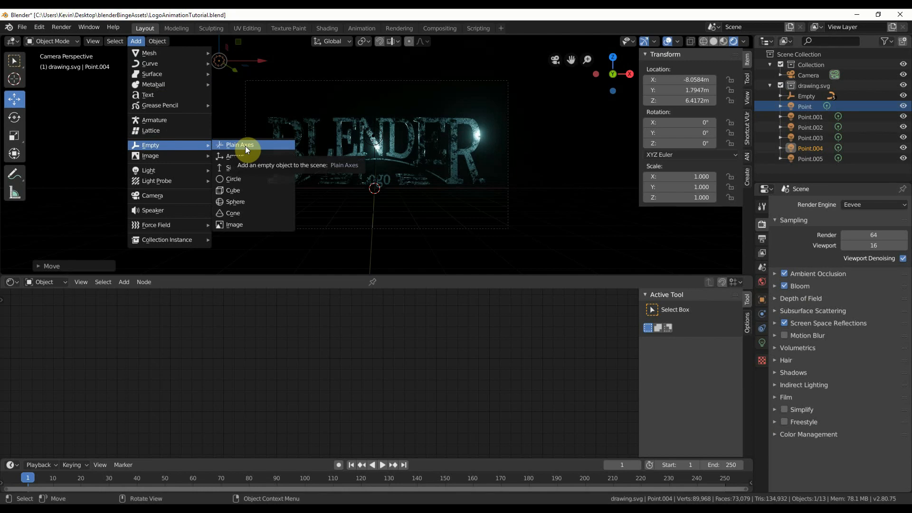
{"action": "left_click", "coordinate": [250, 201]}
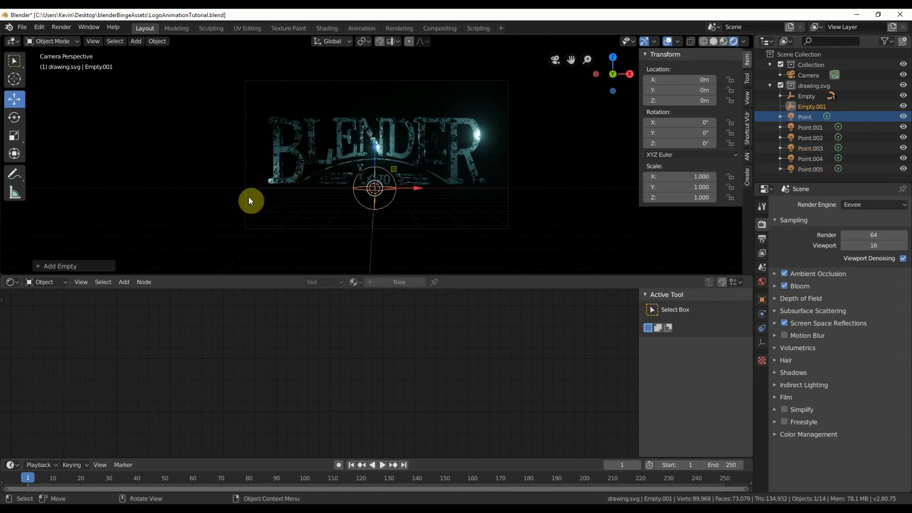
Parent all six point lights to the new sphere empty using the Object parent type.
{"action": "left_click", "coordinate": [803, 170]}
{"action": "left_click", "coordinate": [806, 159], "text": "ctrl"}
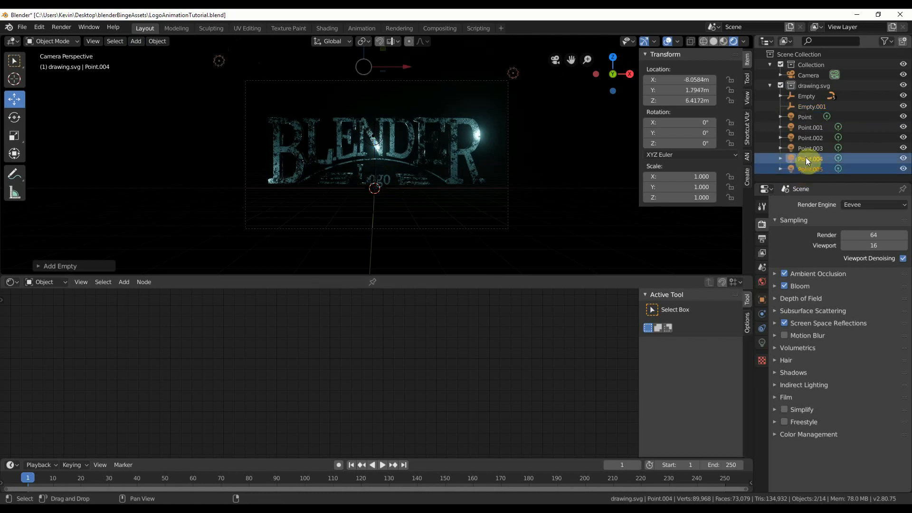
{"action": "left_click", "coordinate": [807, 150], "text": "ctrl"}
{"action": "left_click", "coordinate": [808, 137], "text": "ctrl"}
{"action": "left_click", "coordinate": [808, 128], "text": "ctrl"}
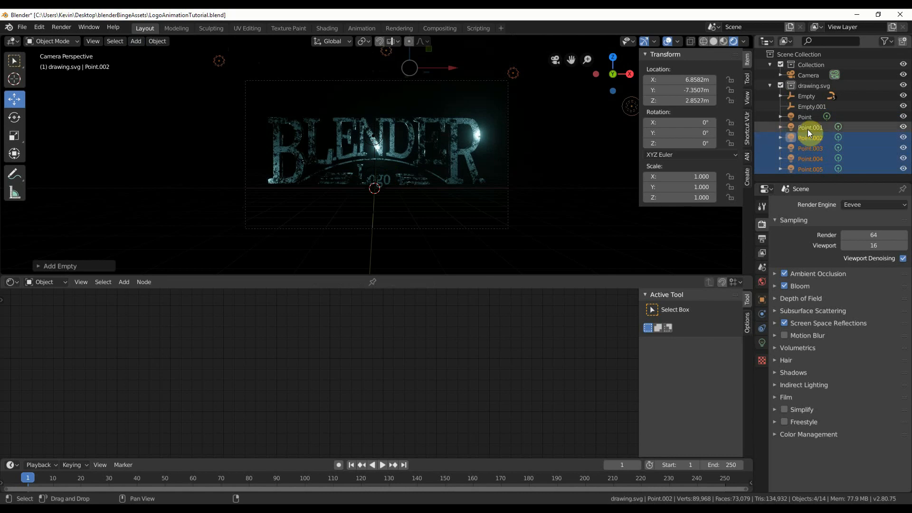
{"action": "left_click", "coordinate": [807, 118], "text": "ctrl"}
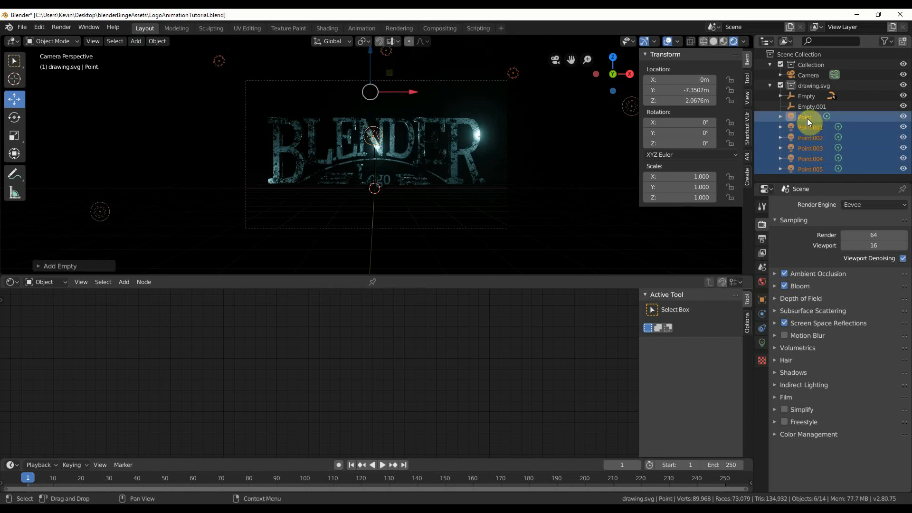
{"action": "mouse_move", "coordinate": [808, 118]}
{"action": "left_mouse_down"}
{"action": "mouse_move", "coordinate": [811, 99]}
{"action": "mouse_move", "coordinate": [806, 116]}
{"action": "mouse_move", "coordinate": [811, 107]}
{"action": "left_mouse_up"}
{"action": "left_click", "coordinate": [814, 105], "text": "ctrl"}
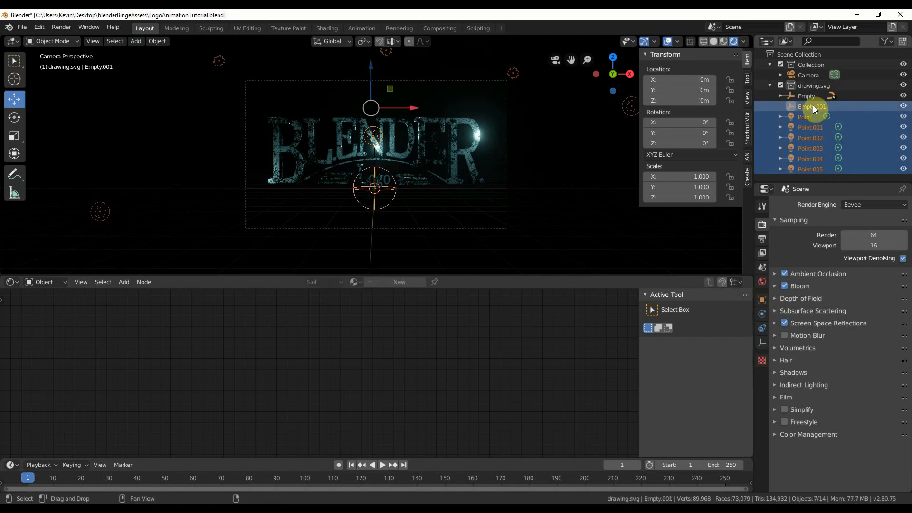
{"action": "left_click", "coordinate": [160, 42]}
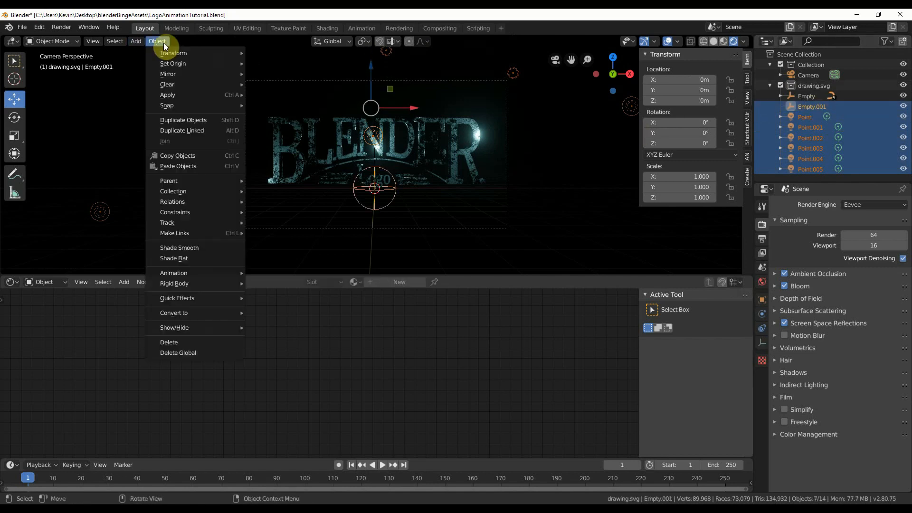
{"action": "mouse_move", "coordinate": [197, 181]}
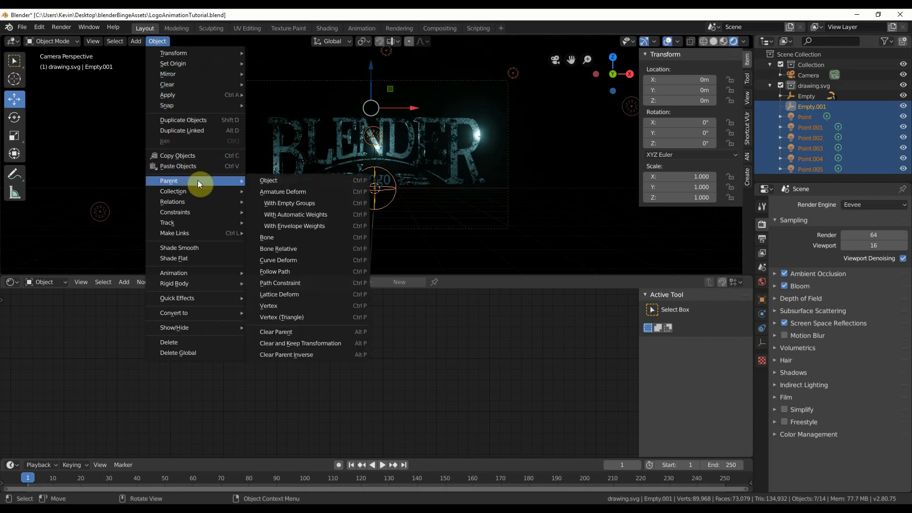
{"action": "left_click", "coordinate": [282, 182]}
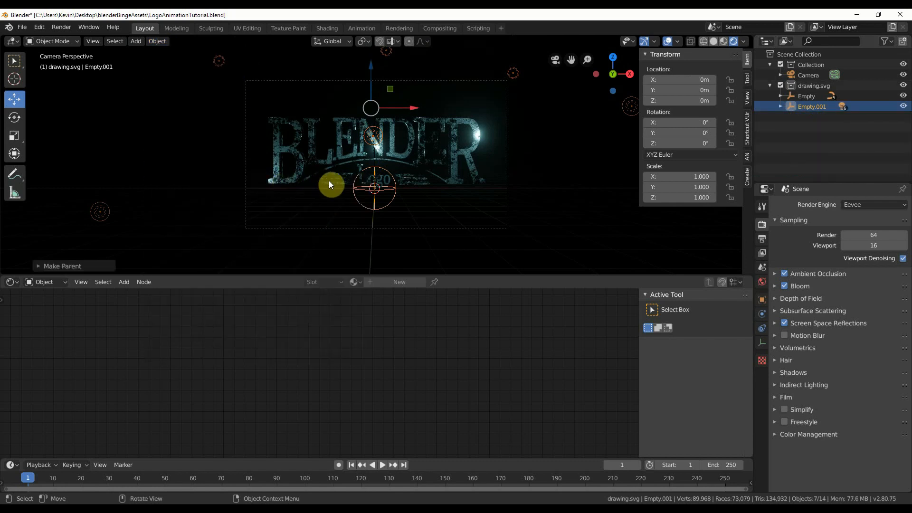
Rename the sphere empty that holds the lights as lightControl.
{"action": "left_click", "coordinate": [814, 107]}
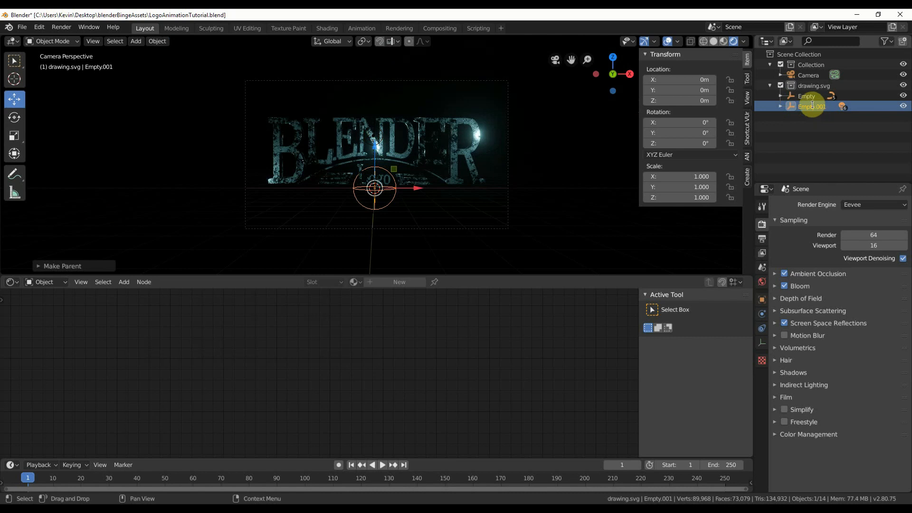
{"action": "double_click", "coordinate": [813, 106]}
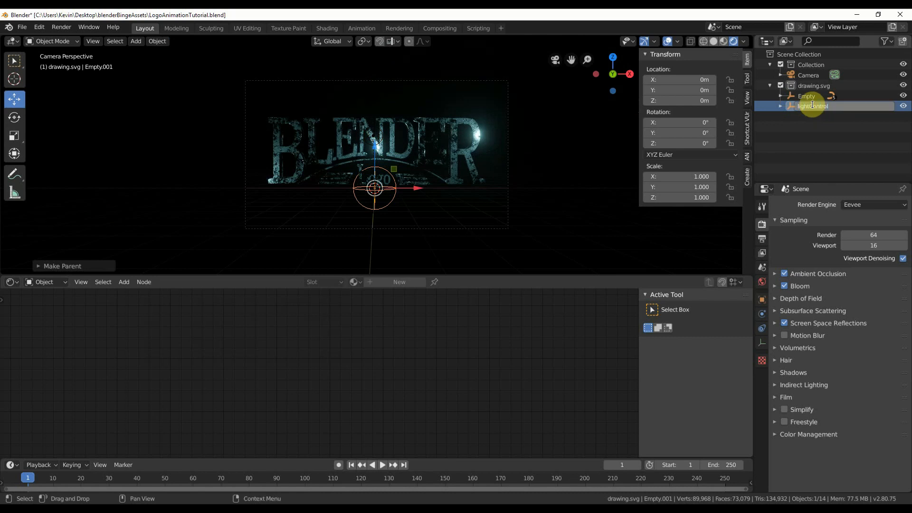
{"action": "key", "text": "Return"}
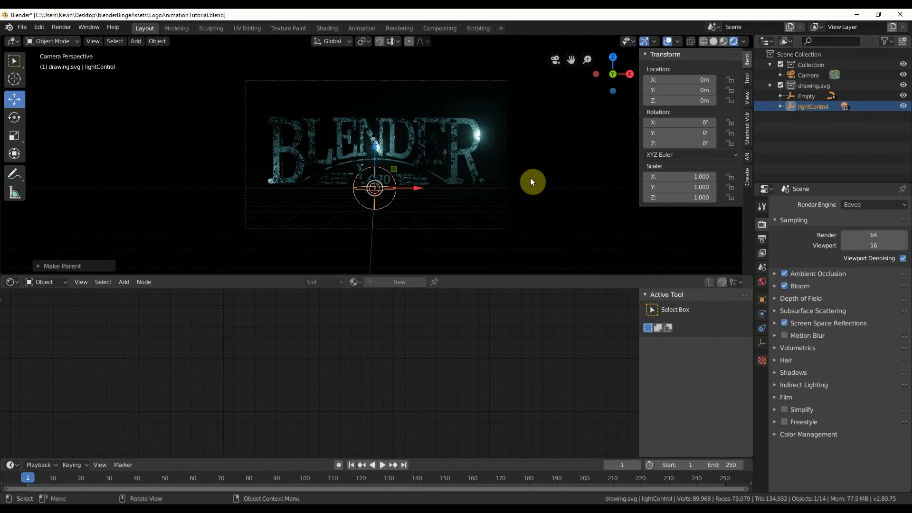
Try rotating the lightControl empty to swing the parented lights around the logo.
{"action": "left_click", "coordinate": [18, 122]}
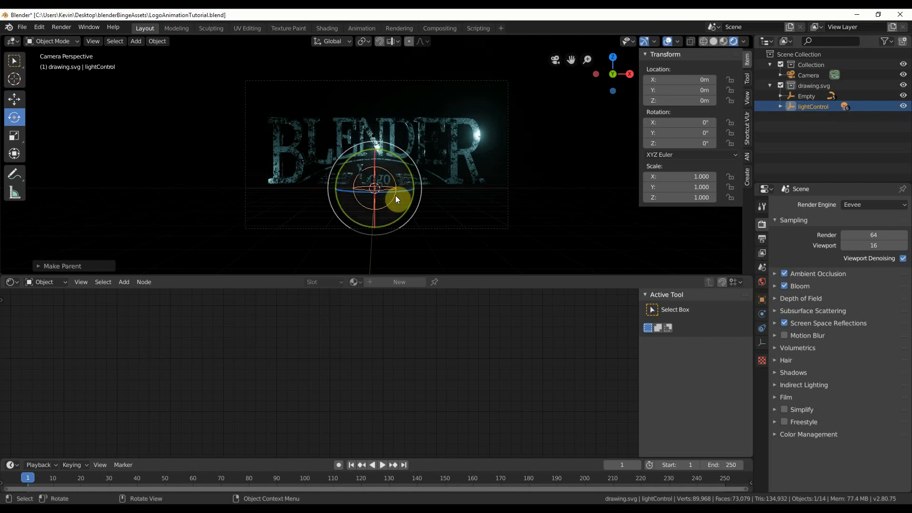
{"action": "left_click_drag", "start_coordinate": [396, 196], "coordinate": [394, 161]}
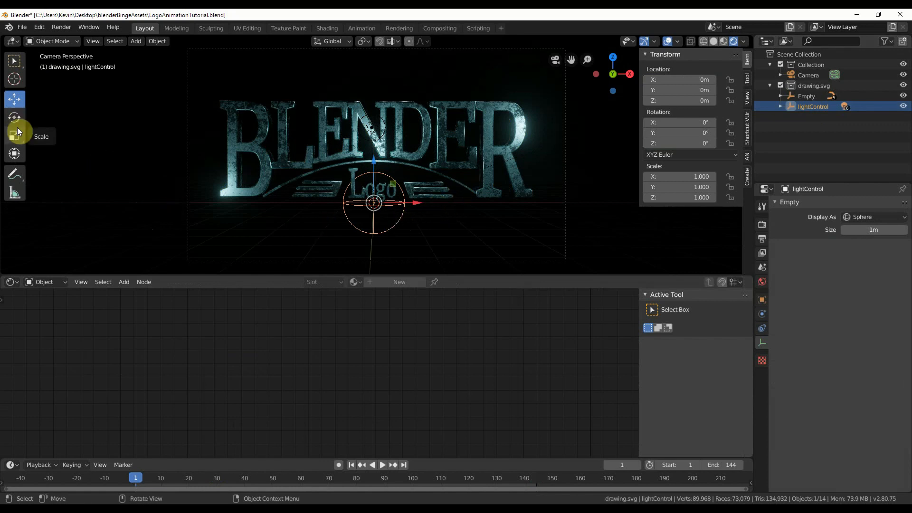
Try scaling the lightControl empty with its lights and restore its scale to 1 on all axes.
{"action": "key", "text": "s"}
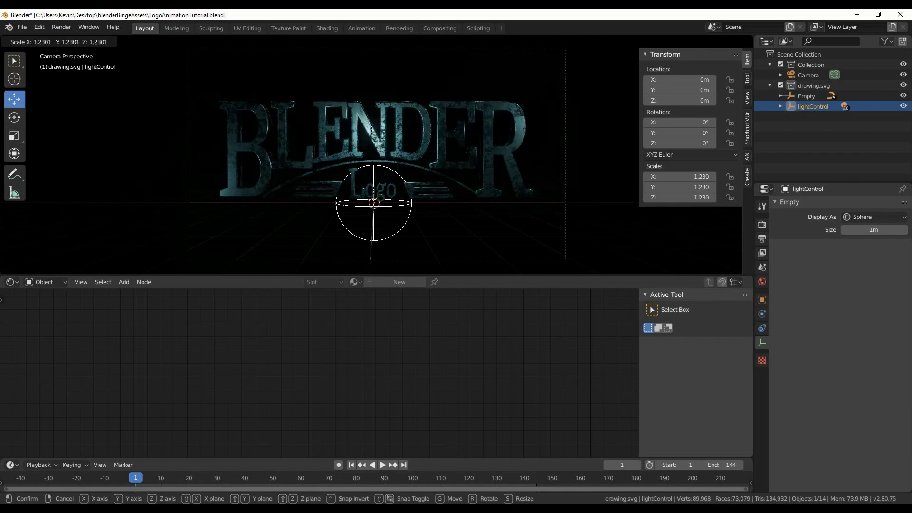
{"action": "left_click", "coordinate": [295, 369]}
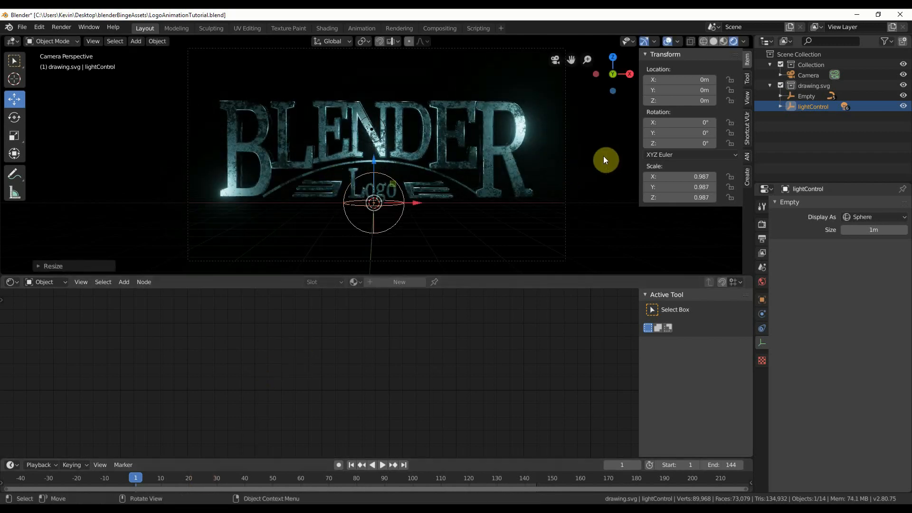
{"action": "left_click_drag", "start_coordinate": [673, 177], "coordinate": [675, 198]}
{"action": "type", "text": "0"}
{"action": "key", "text": "Return"}
{"action": "type", "text": "1"}
{"action": "key", "text": "Return"}
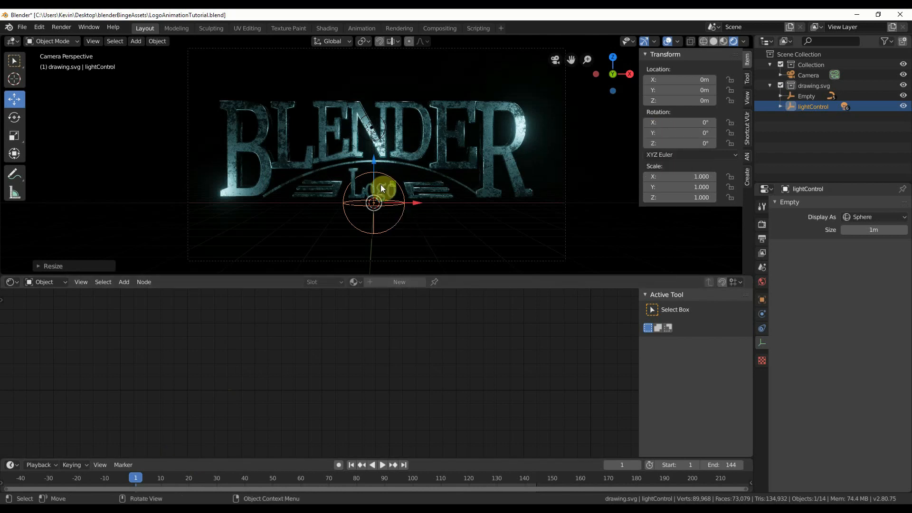
{"action": "left_click", "coordinate": [14, 117]}
{"action": "left_click_drag", "start_coordinate": [364, 204], "coordinate": [388, 206]}
{"action": "right_click", "coordinate": [388, 206]}
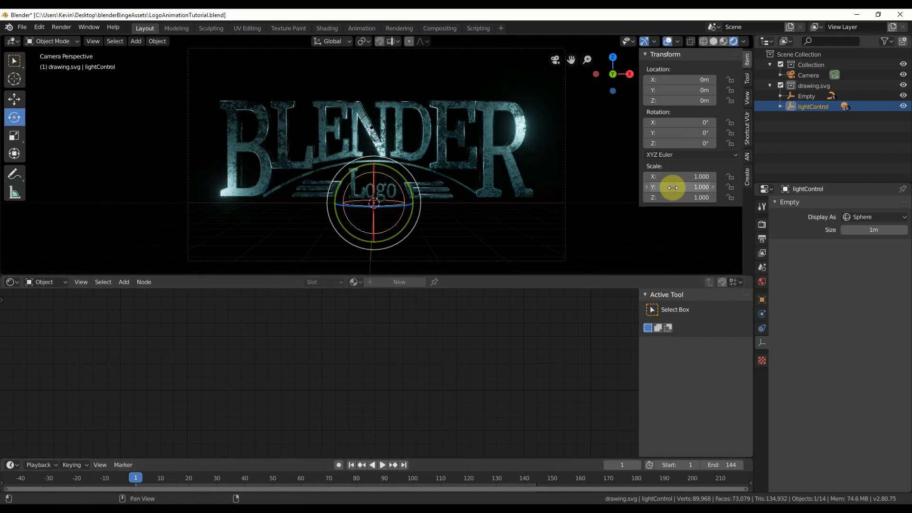
Keyframe the lightControl empty's scale of 1 on all axes at frames 24 and 120.
{"action": "mouse_move", "coordinate": [195, 480]}
{"action": "left_mouse_down"}
{"action": "mouse_move", "coordinate": [225, 481]}
{"action": "mouse_move", "coordinate": [189, 487]}
{"action": "mouse_move", "coordinate": [201, 488]}
{"action": "left_mouse_up"}
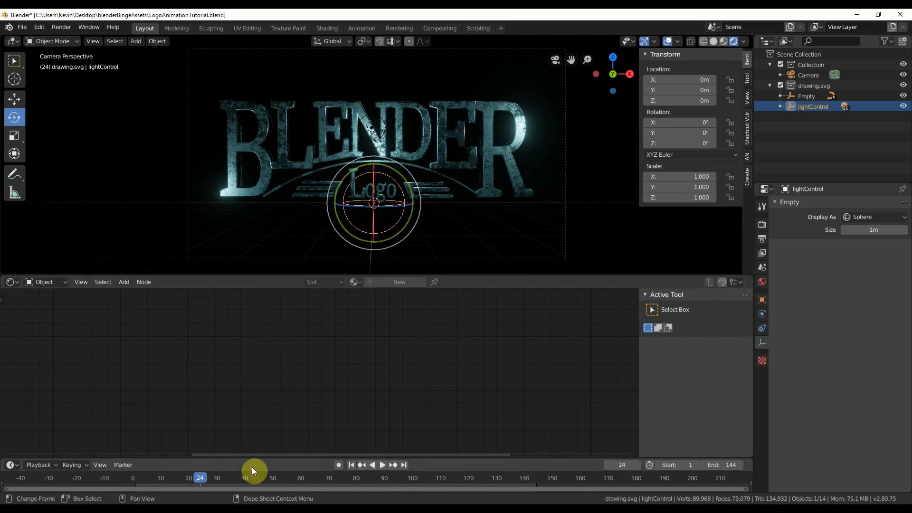
{"action": "right_click", "coordinate": [674, 188]}
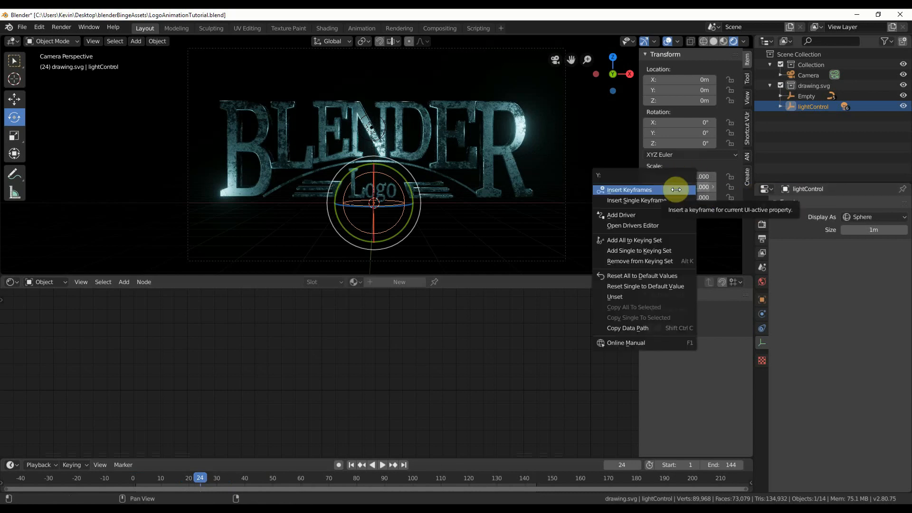
{"action": "left_click", "coordinate": [675, 190]}
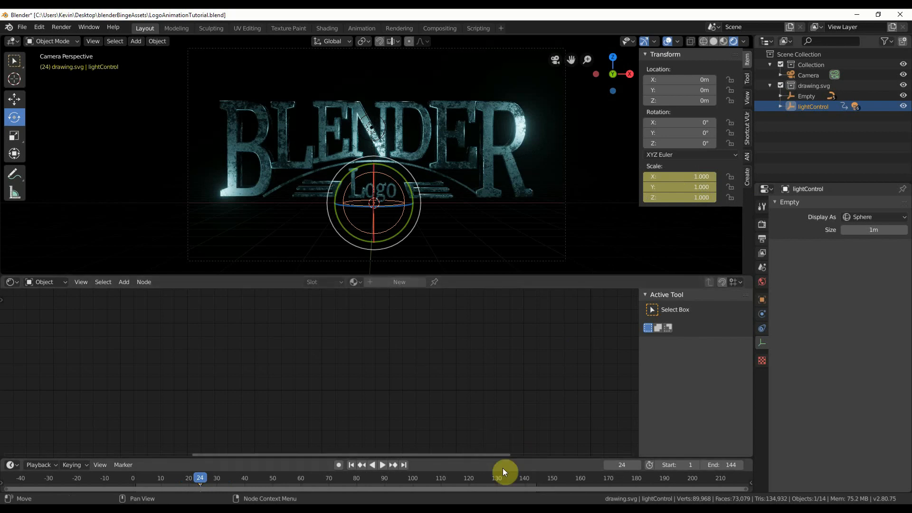
{"action": "left_click", "coordinate": [469, 480]}
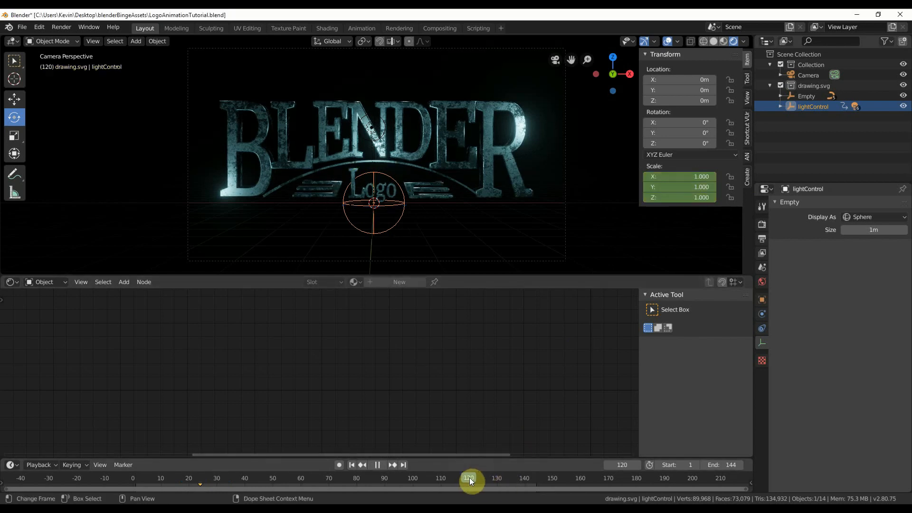
{"action": "right_click", "coordinate": [684, 186]}
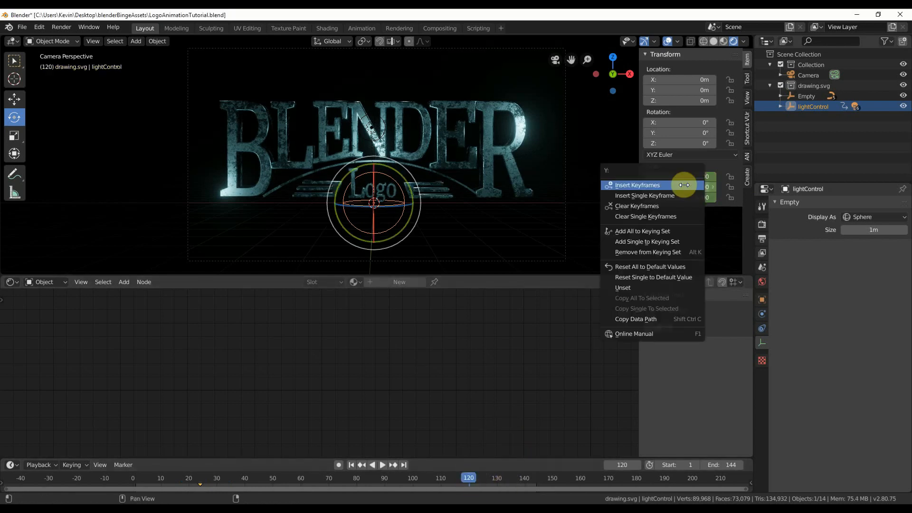
{"action": "left_click", "coordinate": [684, 185]}
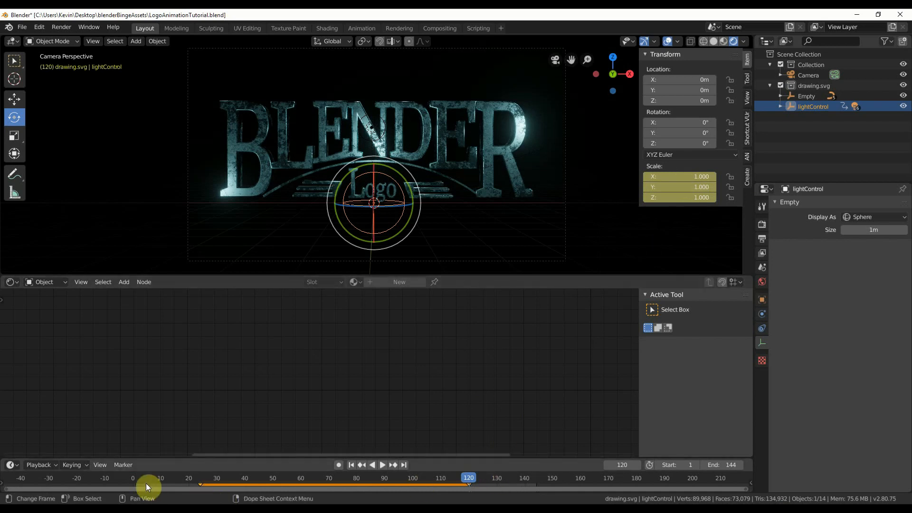
At frame 1, trackball-rotate lightControl to about X 17°, Y 17.9°, Z -92.9° and keyframe its rotation.
{"action": "left_click", "coordinate": [200, 480]}
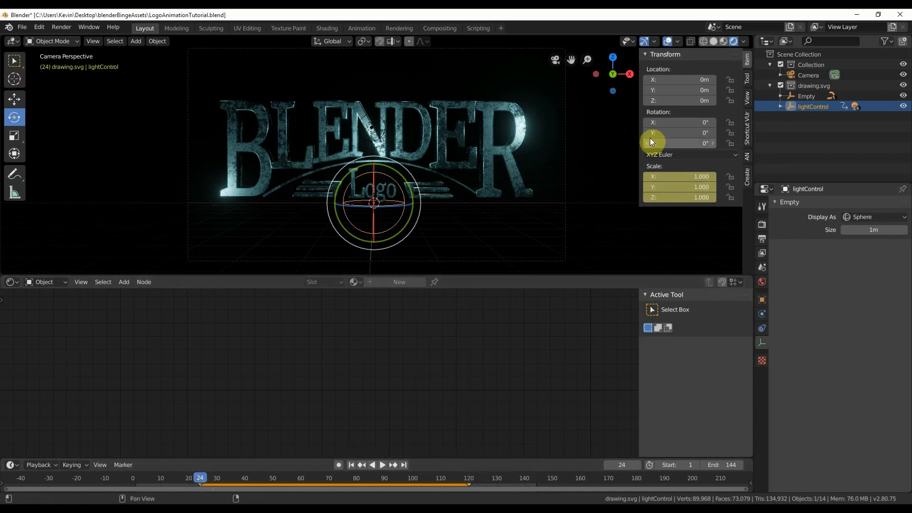
{"action": "left_click", "coordinate": [135, 479]}
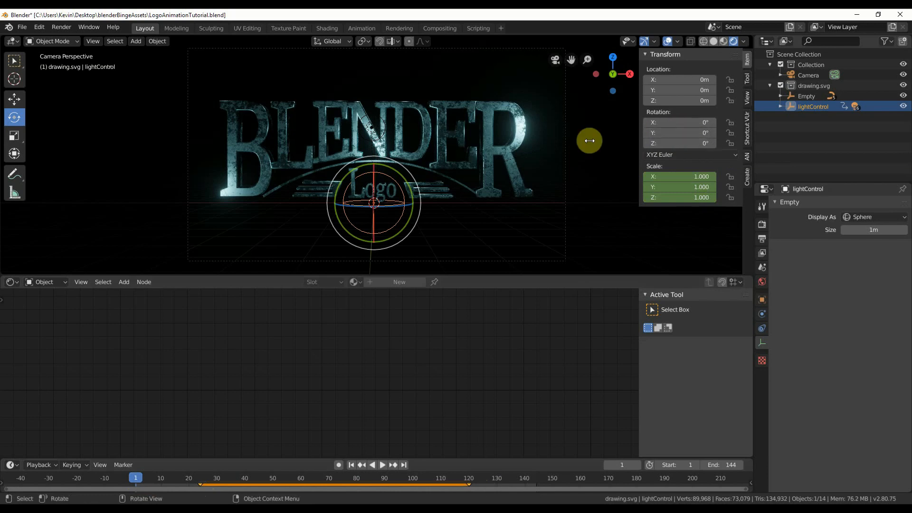
{"action": "key", "text": "r"}
{"action": "key", "text": "r"}
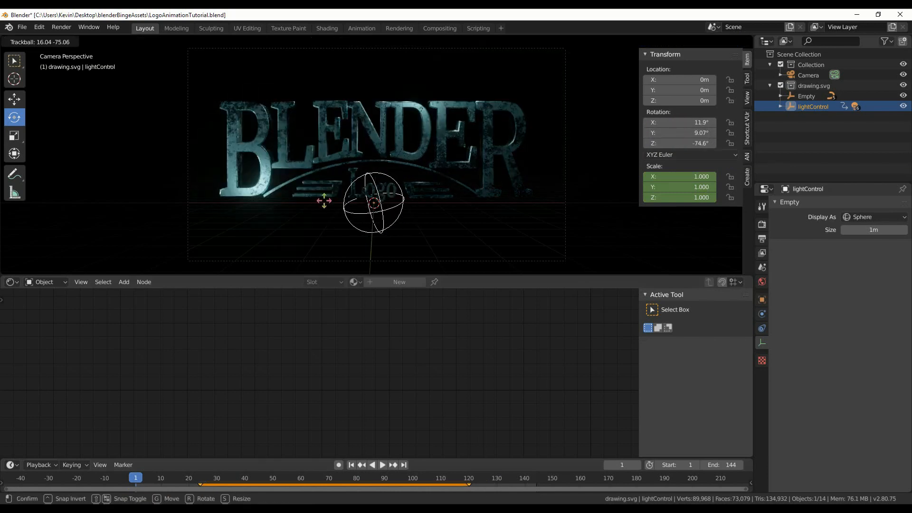
{"action": "left_click", "coordinate": [659, 134]}
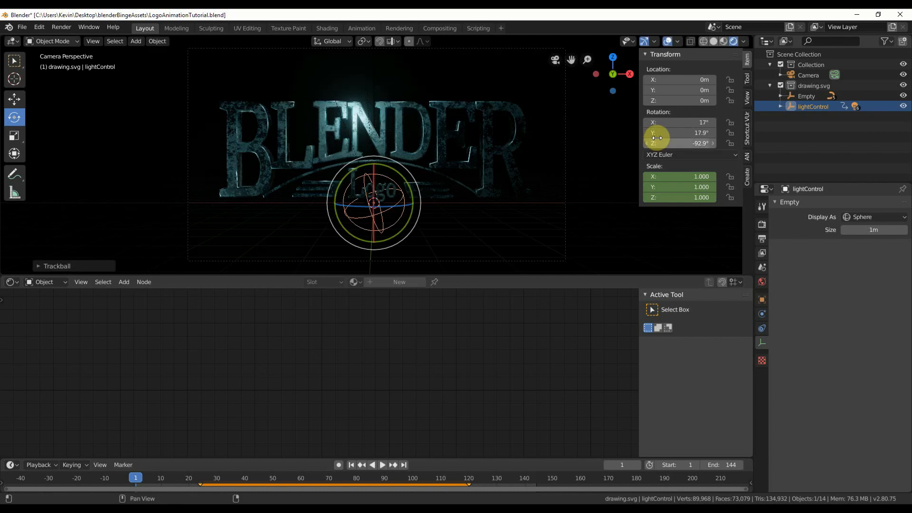
{"action": "right_click", "coordinate": [660, 135]}
{"action": "left_click", "coordinate": [660, 136]}
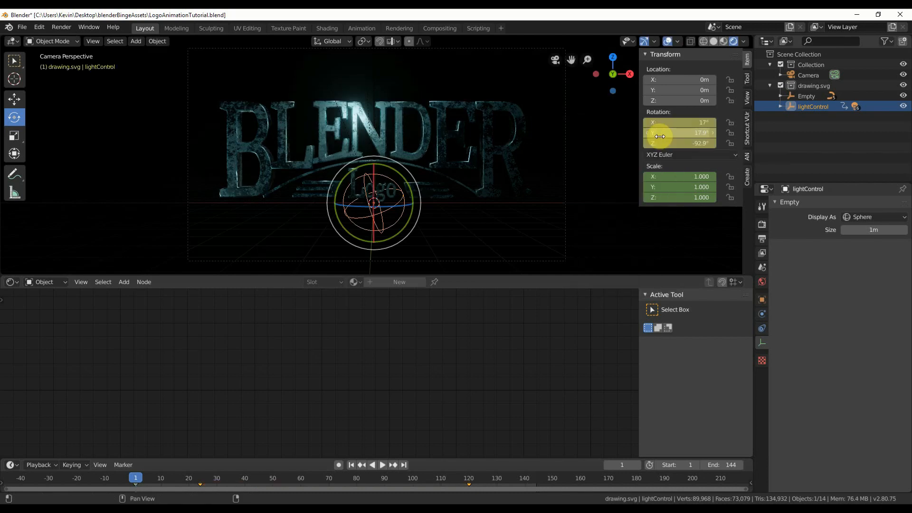
At frame 144, trackball-rotate lightControl to about X 9.4°, Y -9.05°, Z 138° and keyframe its rotation.
{"action": "left_click", "coordinate": [535, 480]}
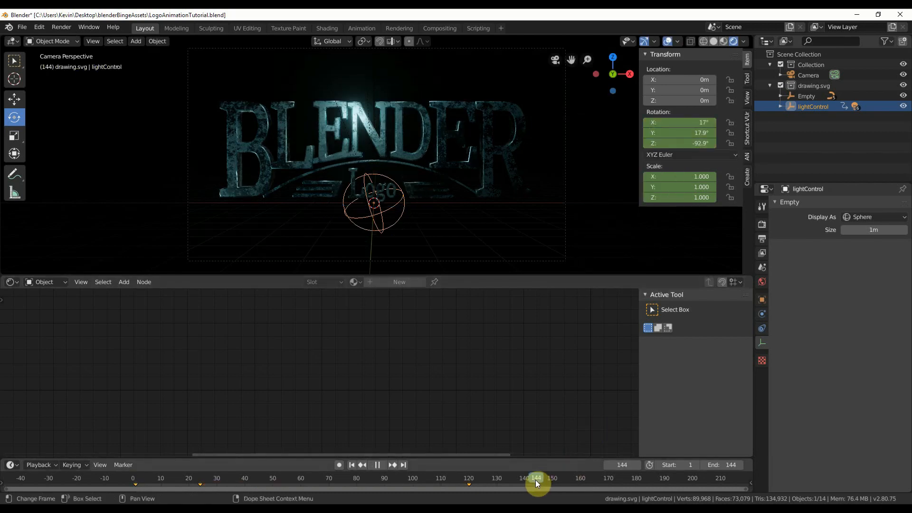
{"action": "key", "text": "space"}
{"action": "key", "text": "r"}
{"action": "key", "text": "r"}
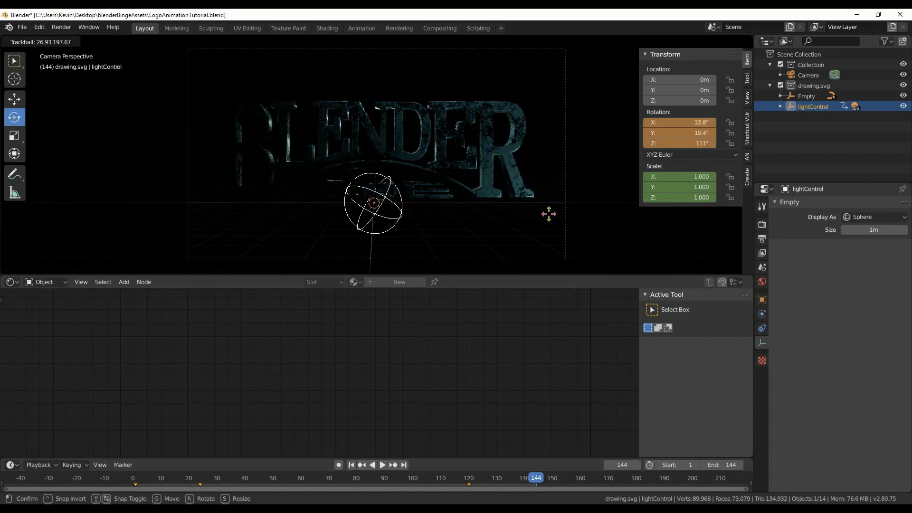
{"action": "left_click", "coordinate": [636, 204]}
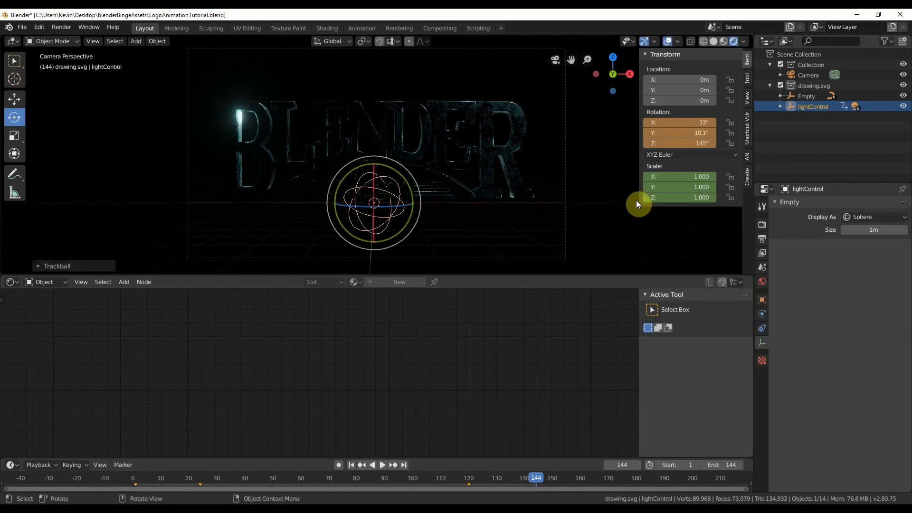
{"action": "key", "text": "r"}
{"action": "key", "text": "r"}
{"action": "left_click", "coordinate": [531, 195]}
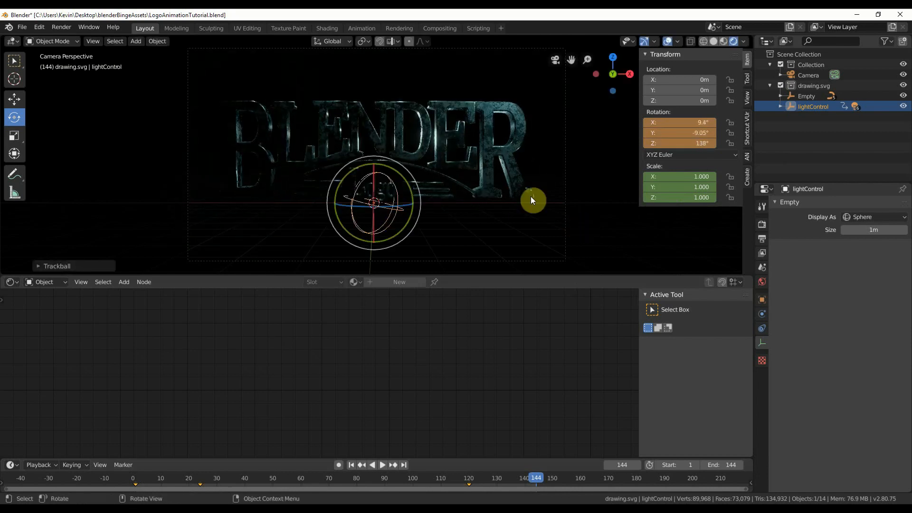
{"action": "right_click", "coordinate": [686, 134]}
{"action": "left_click", "coordinate": [686, 135]}
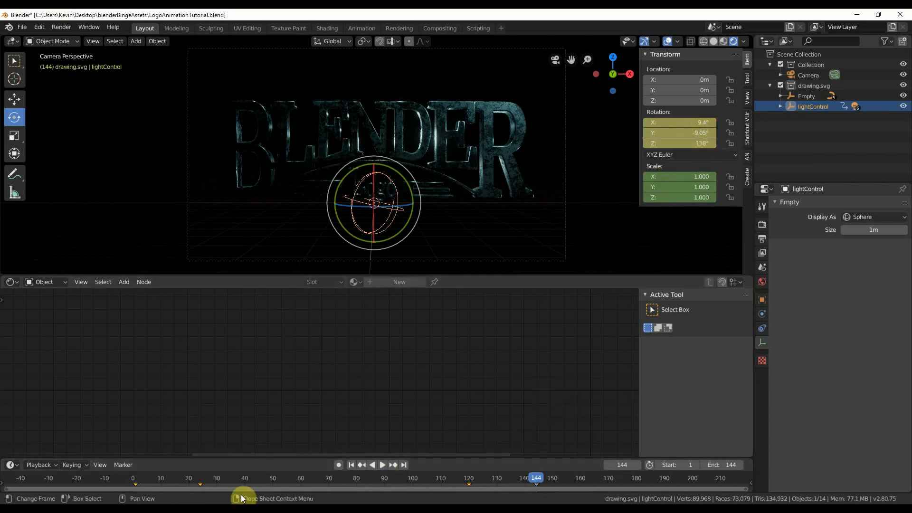
At frame 1, scale lightControl up to about 2.296 on all axes and keyframe its scale.
{"action": "left_click", "coordinate": [135, 478]}
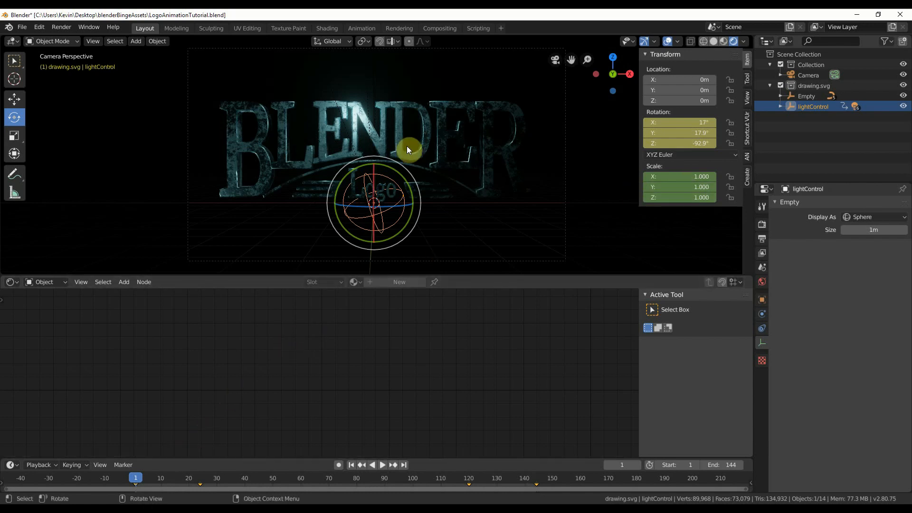
{"action": "key", "text": "s"}
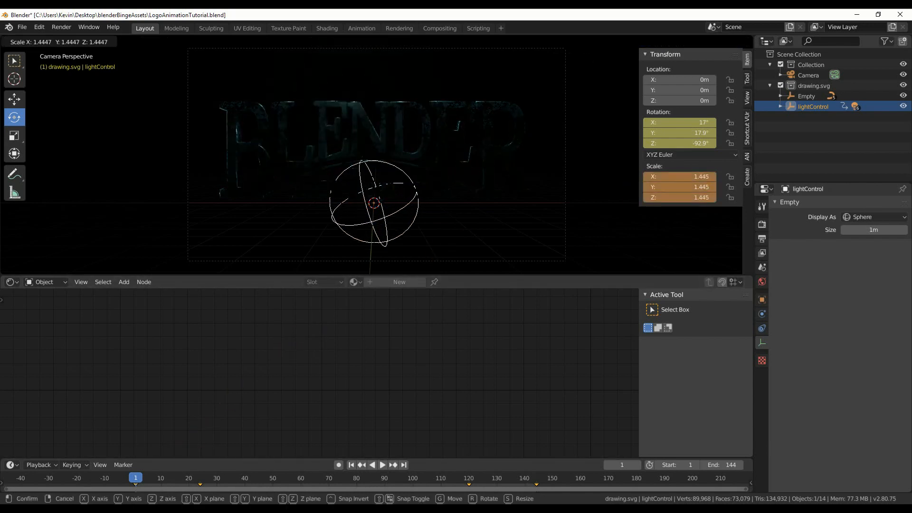
{"action": "left_click", "coordinate": [506, 124]}
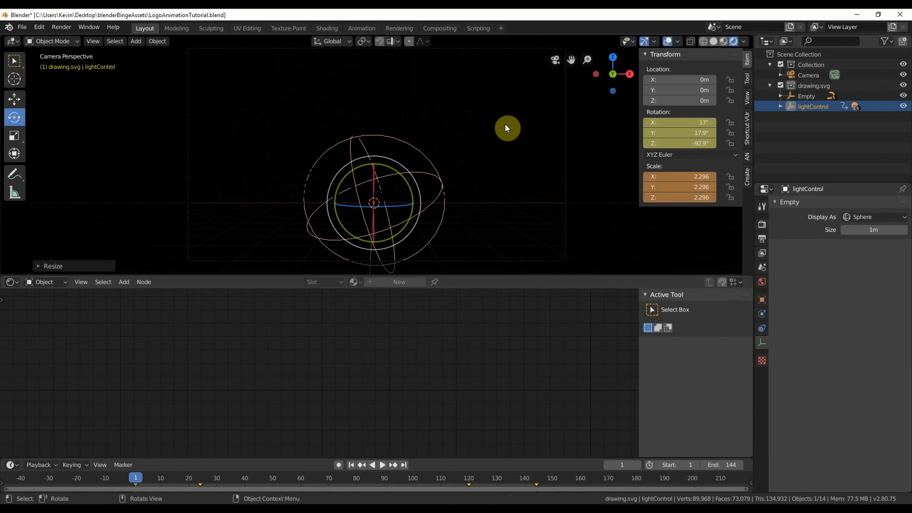
{"action": "right_click", "coordinate": [671, 176]}
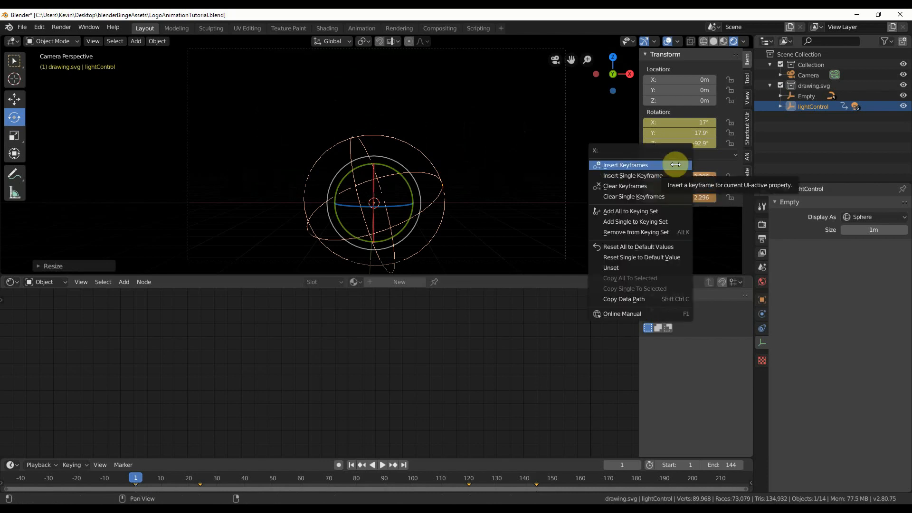
{"action": "left_click", "coordinate": [675, 164]}
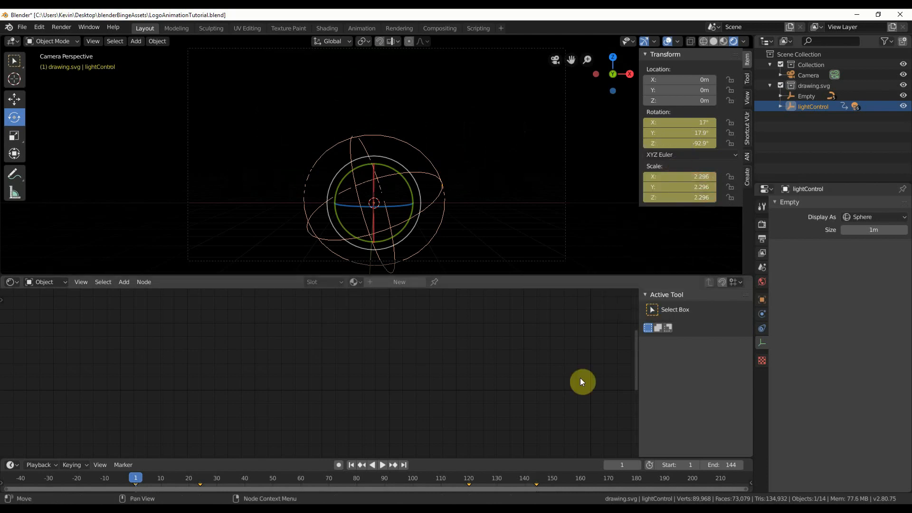
At frame 144, scale lightControl up to about 1.962 on all axes and keyframe its scale.
{"action": "left_click", "coordinate": [534, 475]}
{"action": "left_click_drag", "start_coordinate": [536, 476], "coordinate": [539, 474]}
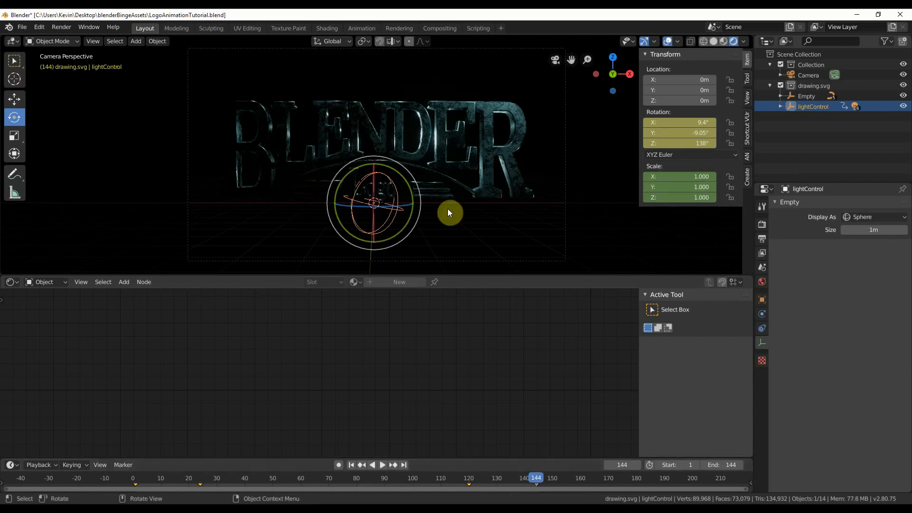
{"action": "key", "text": "s"}
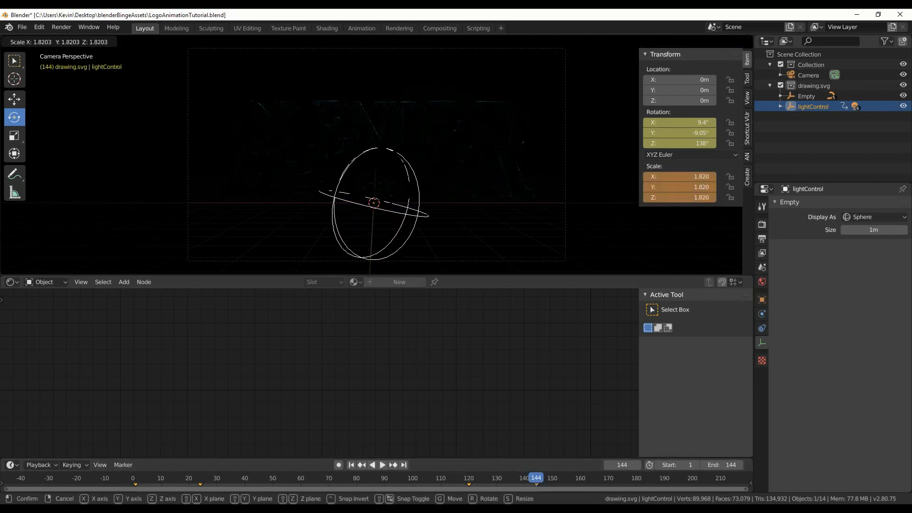
{"action": "left_click", "coordinate": [641, 230]}
{"action": "right_click", "coordinate": [674, 187]}
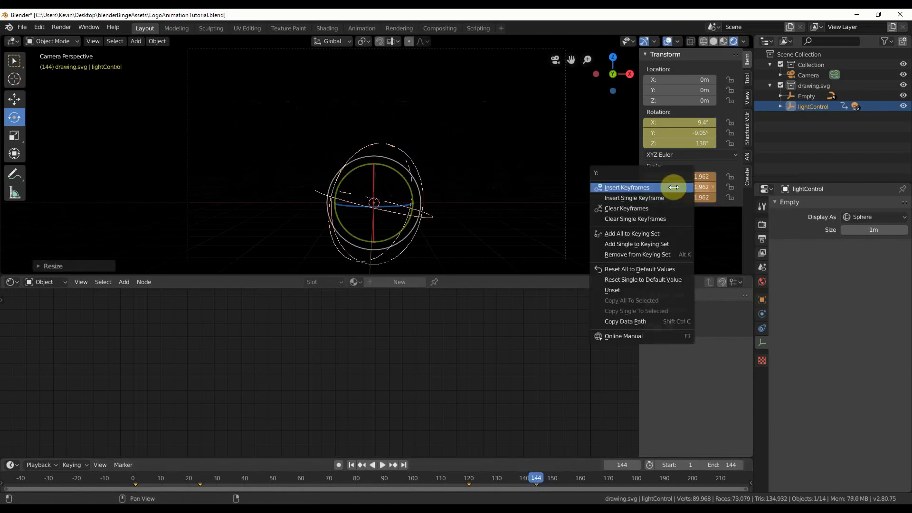
{"action": "left_click", "coordinate": [675, 187]}
Play back the light animation from frame 1 and return to frame 144.
{"action": "left_click", "coordinate": [134, 477]}
{"action": "key", "text": "space"}
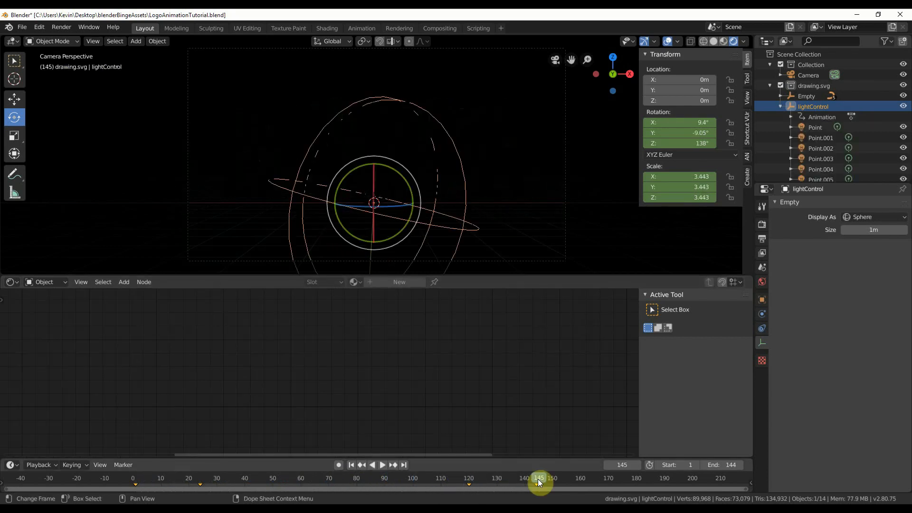
{"action": "left_click", "coordinate": [537, 480]}
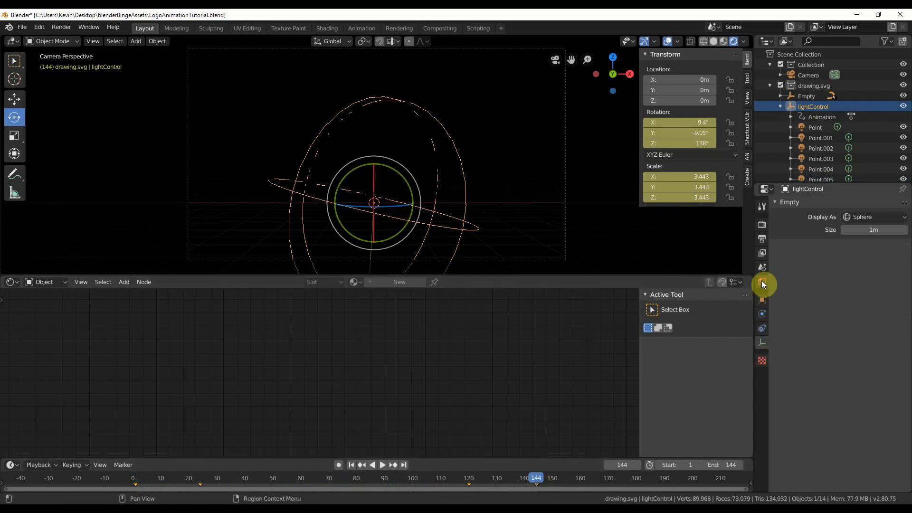
Set the render output path to C:\tmp\CoolLogoAnimation\coolLogoAnimation.mp4.
{"action": "left_click", "coordinate": [762, 228]}
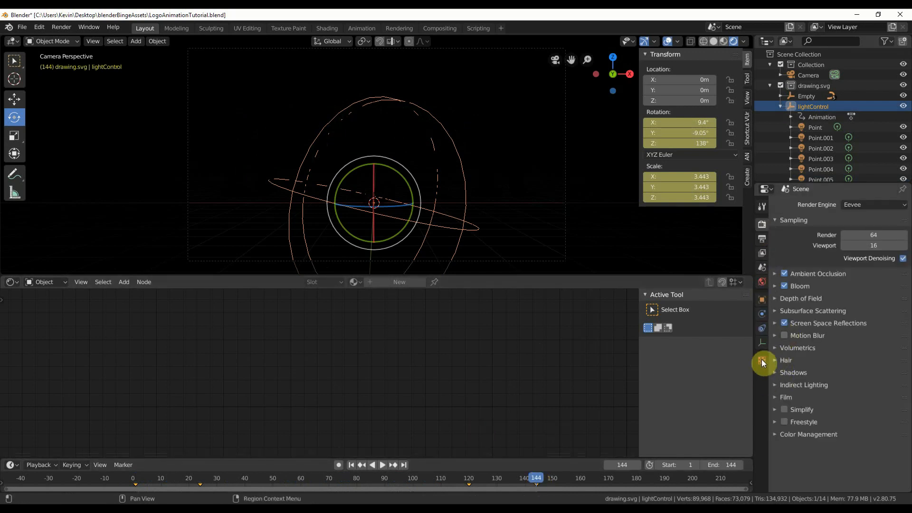
{"action": "left_click", "coordinate": [760, 243]}
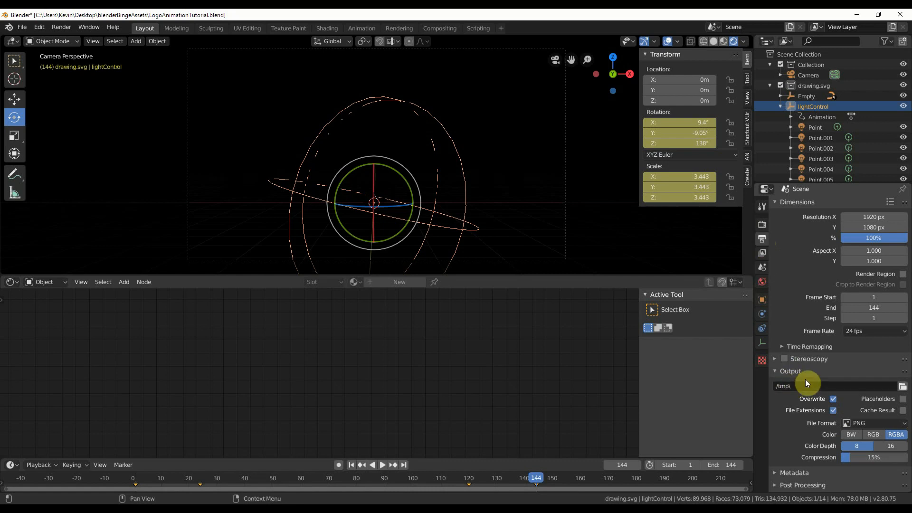
{"action": "left_click", "coordinate": [903, 389]}
{"action": "left_click", "coordinate": [173, 68]}
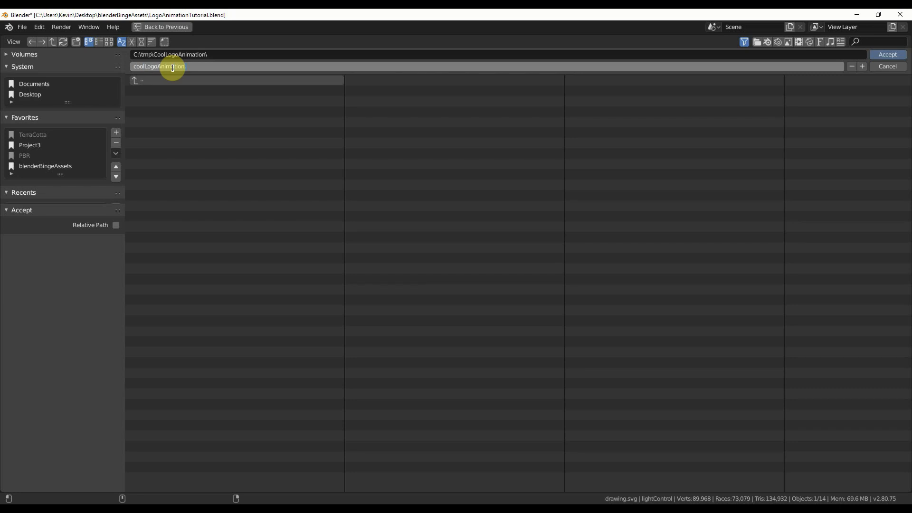
{"action": "type", "text": "4"}
{"action": "key", "text": "Return"}
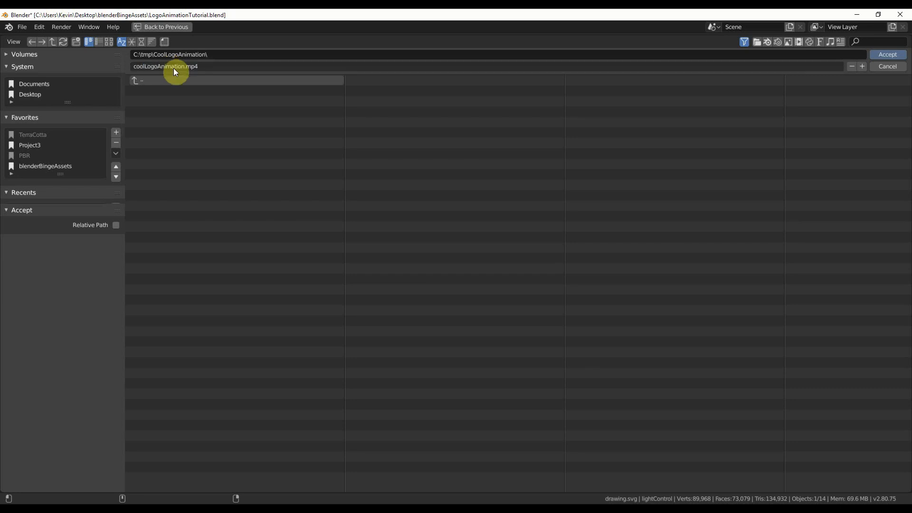
{"action": "left_click", "coordinate": [886, 54]}
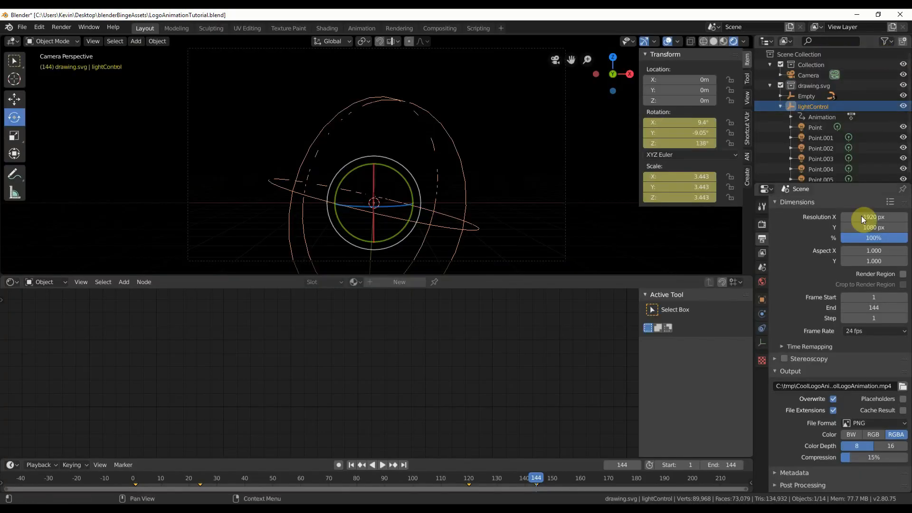
Set the render output's file format to FFmpeg video and open the encoding presets.
{"action": "left_click", "coordinate": [862, 423]}
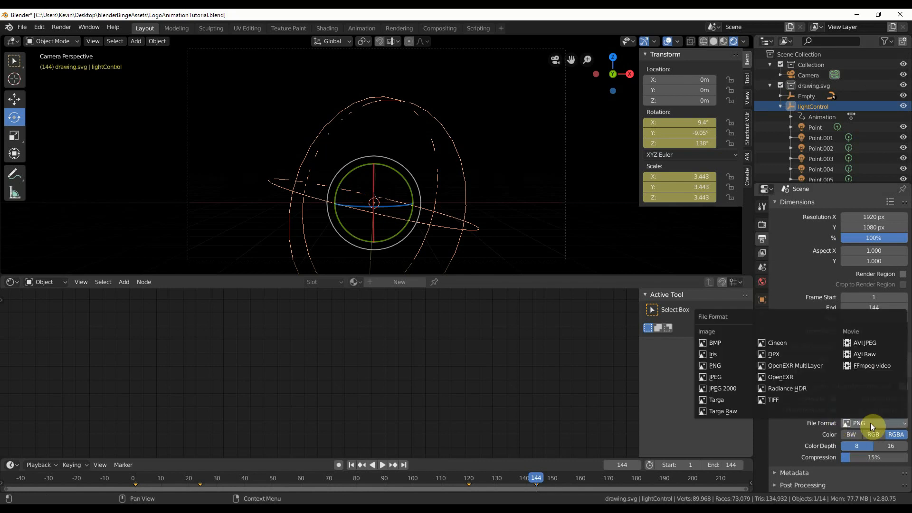
{"action": "left_click", "coordinate": [874, 367]}
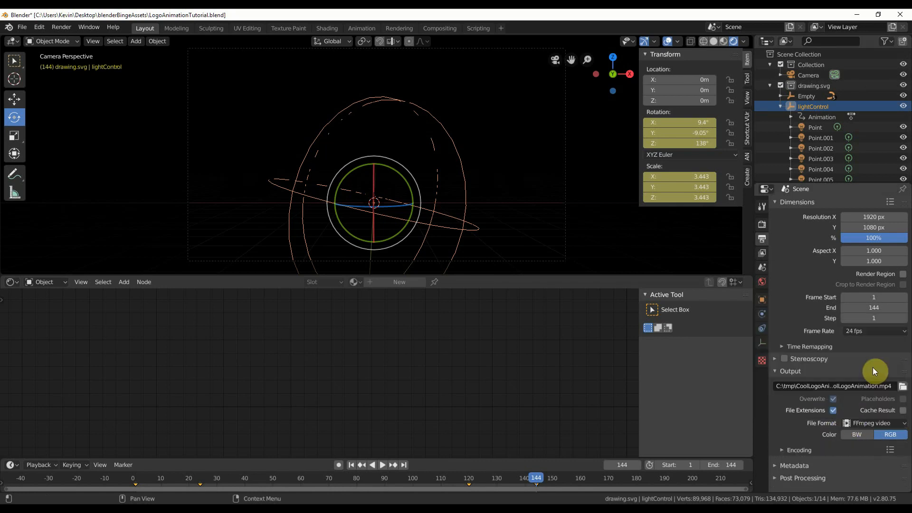
{"action": "left_click", "coordinate": [890, 449]}
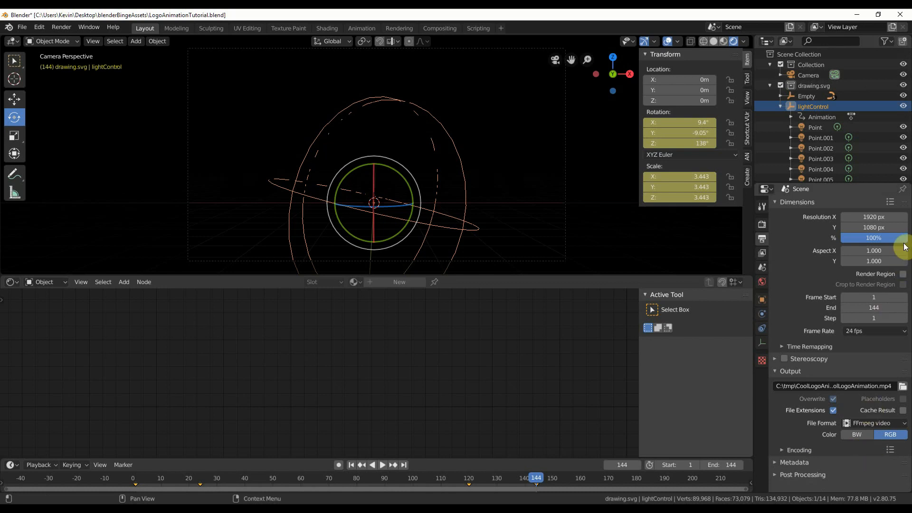
Render the full logo animation to the configured video output file.
{"action": "left_click", "coordinate": [62, 27]}
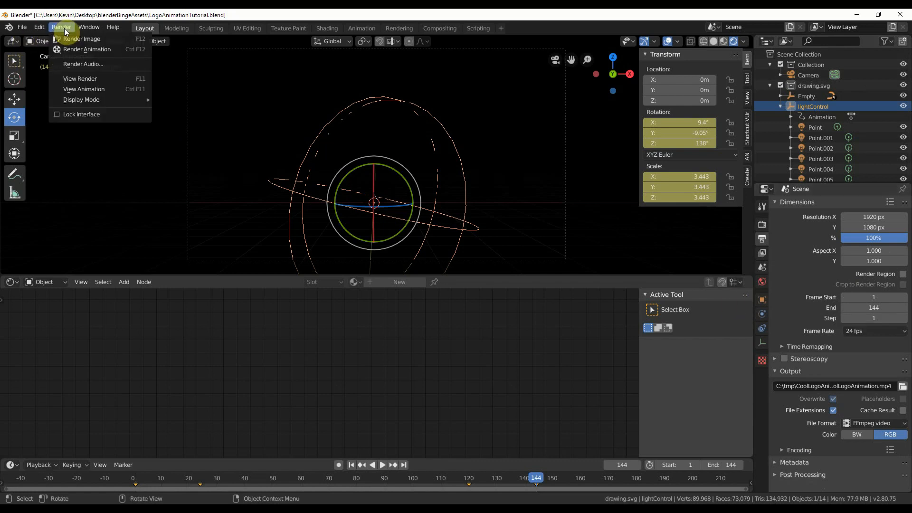
{"action": "left_click", "coordinate": [73, 50]}
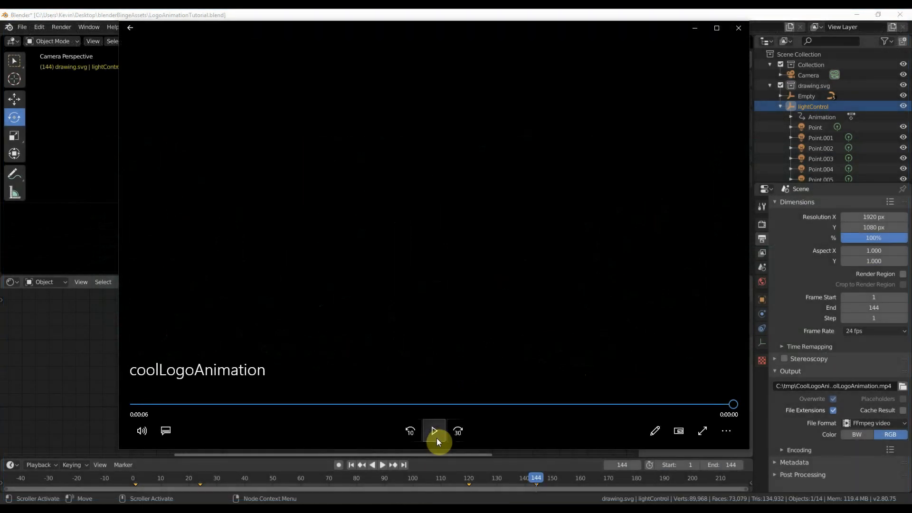
Play the rendered coolLogoAnimation video in the media player and replay it to review the moving lights on the logo.
{"action": "left_click", "coordinate": [434, 431]}
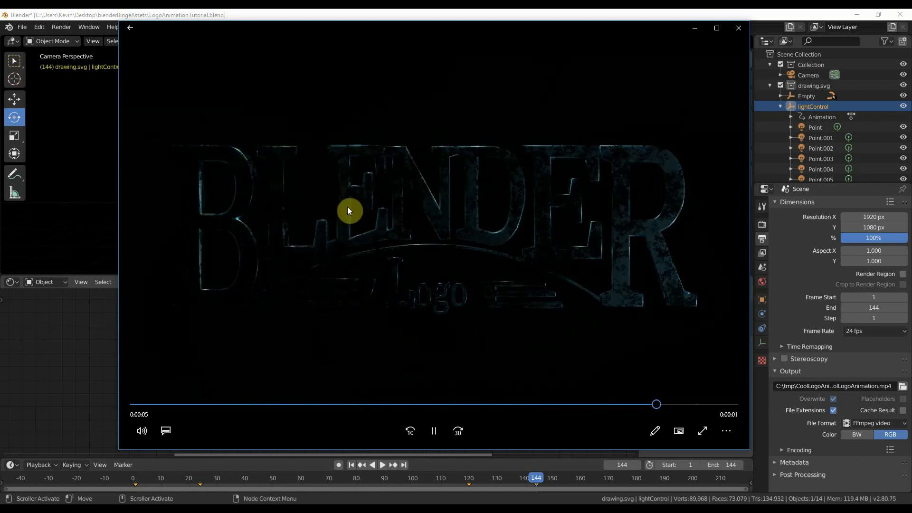
{"action": "left_click", "coordinate": [438, 431]}
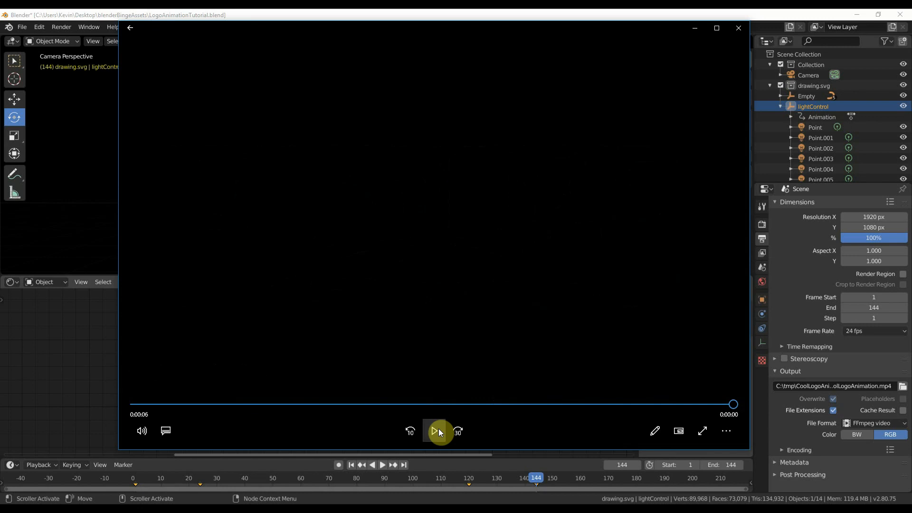
{"action": "left_click", "coordinate": [435, 431]}
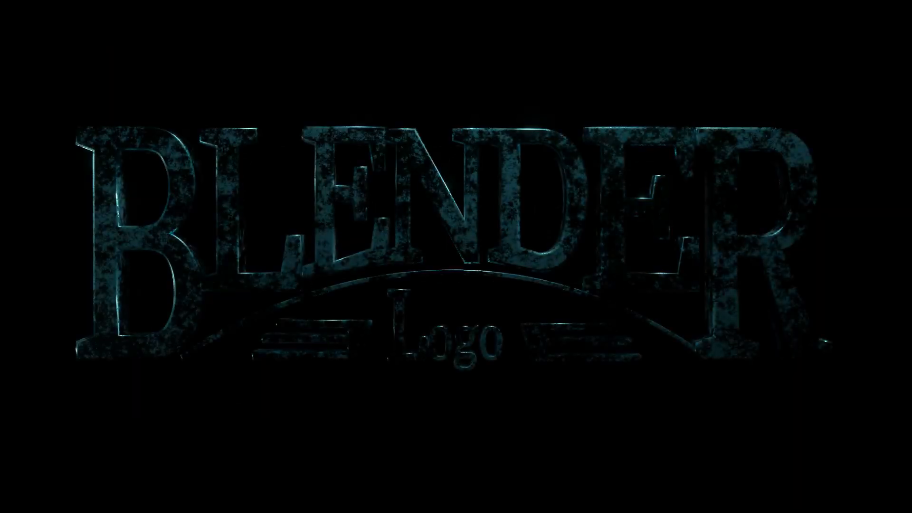